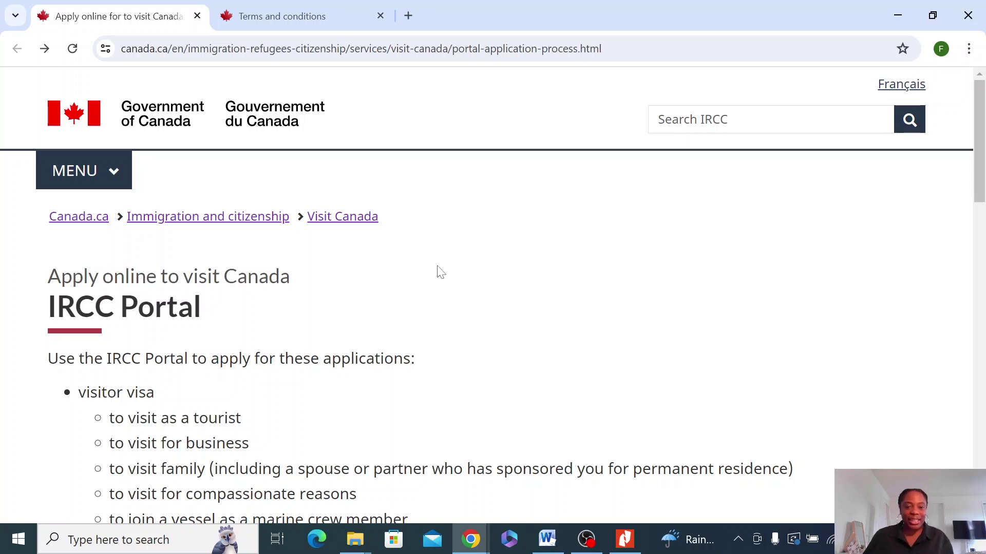
Step: Scroll the Apply online to visit Canada page down to the portal Sign in / Register options
scroll(444, 267, "down", 3)
scroll(446, 263, "down", 3)
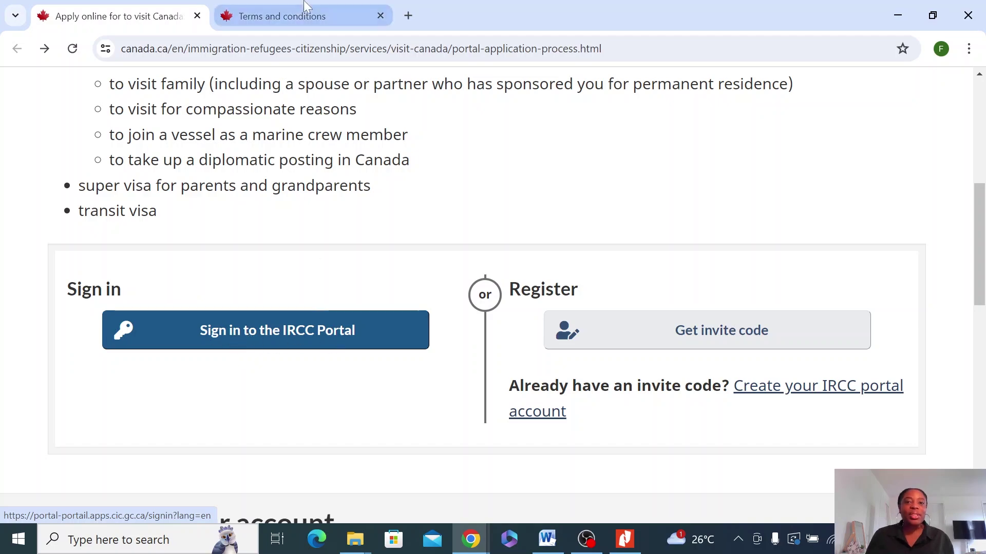
left_click(292, 18)
Step: Accept the IRCC Portal terms and conditions
scroll(352, 359, "down", 9)
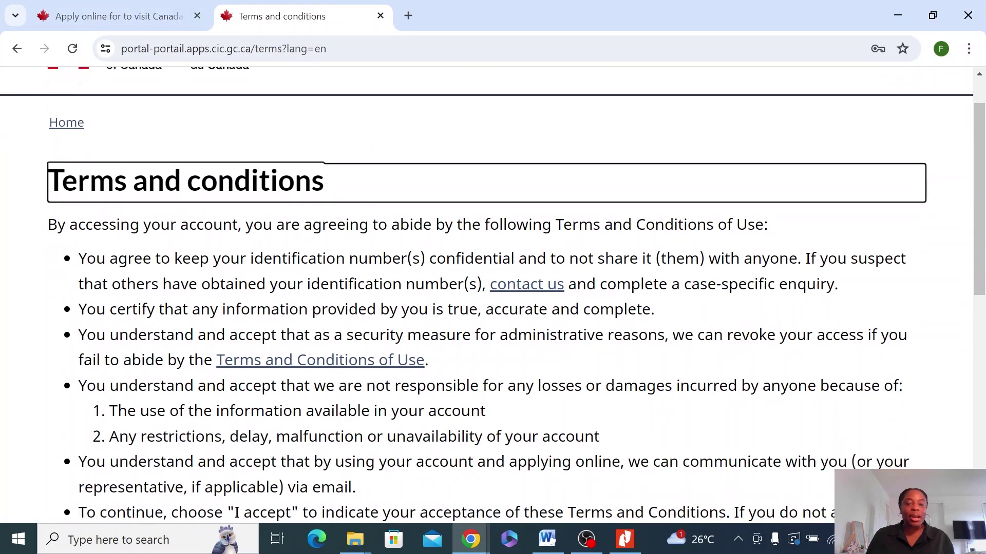
left_click(83, 344)
scroll(362, 327, "down", 4)
scroll(351, 320, "up", 5)
scroll(349, 326, "down", 7)
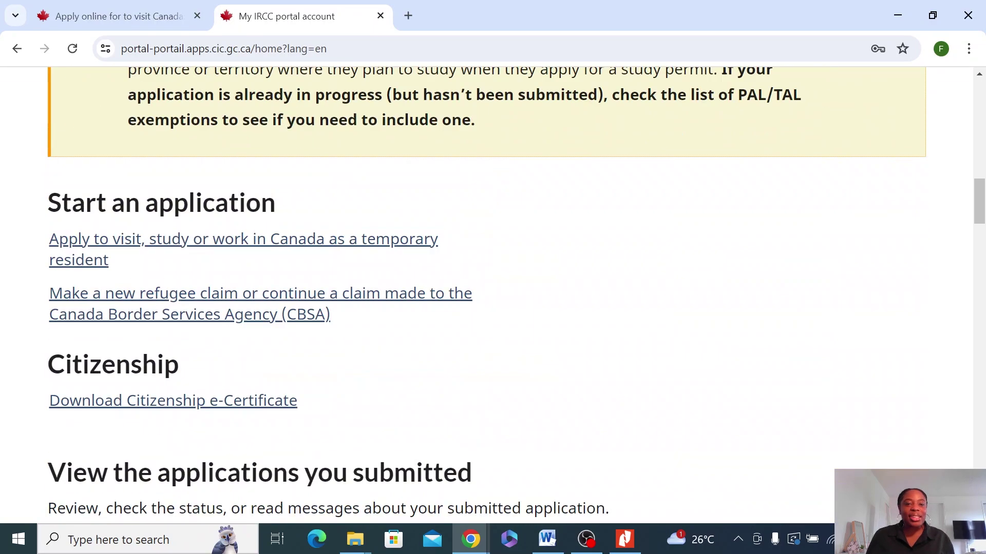
scroll(347, 338, "down", 1)
scroll(348, 343, "up", 1)
Step: Choose Apply to visit, acknowledge the application instructions and start the application
left_click(104, 249)
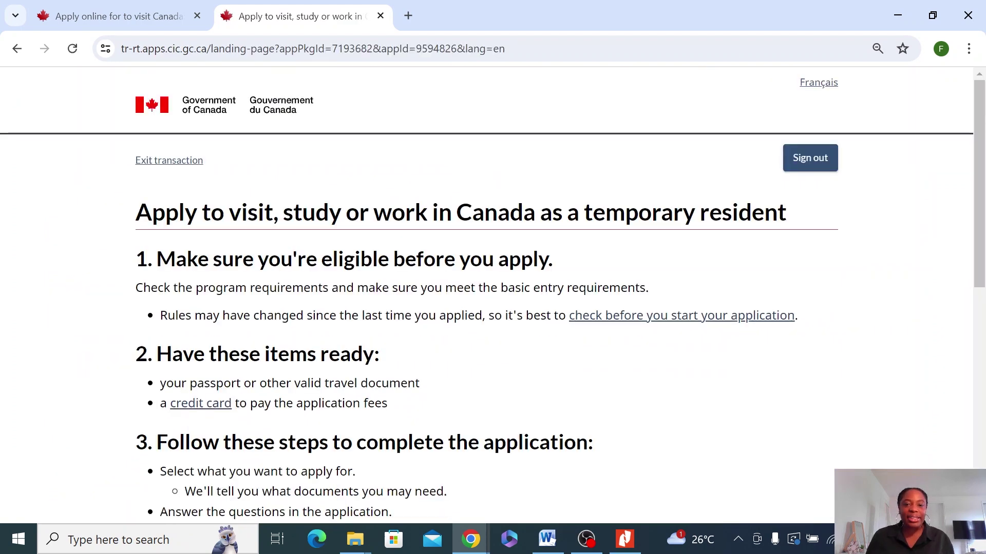
scroll(129, 303, "down", 8)
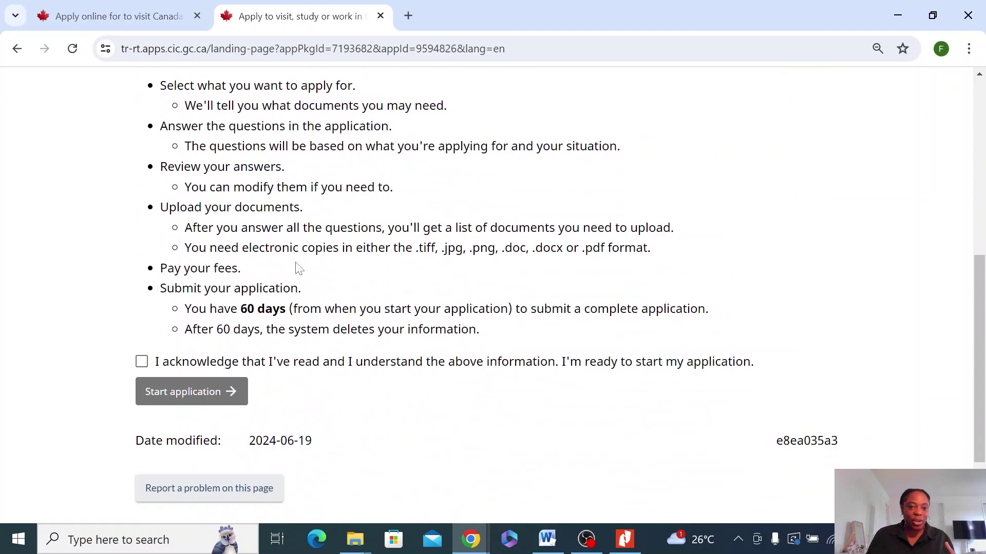
left_click(142, 286)
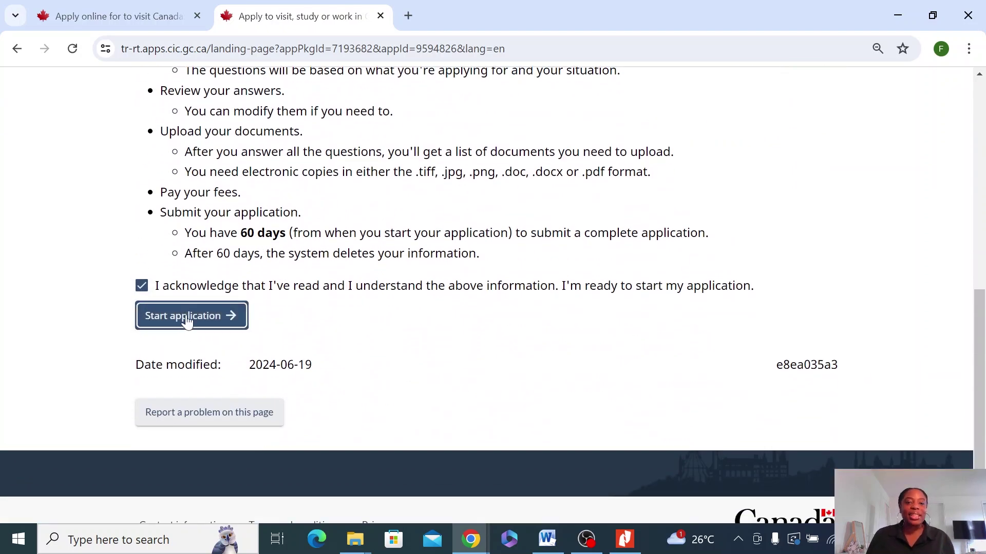
left_click(232, 317)
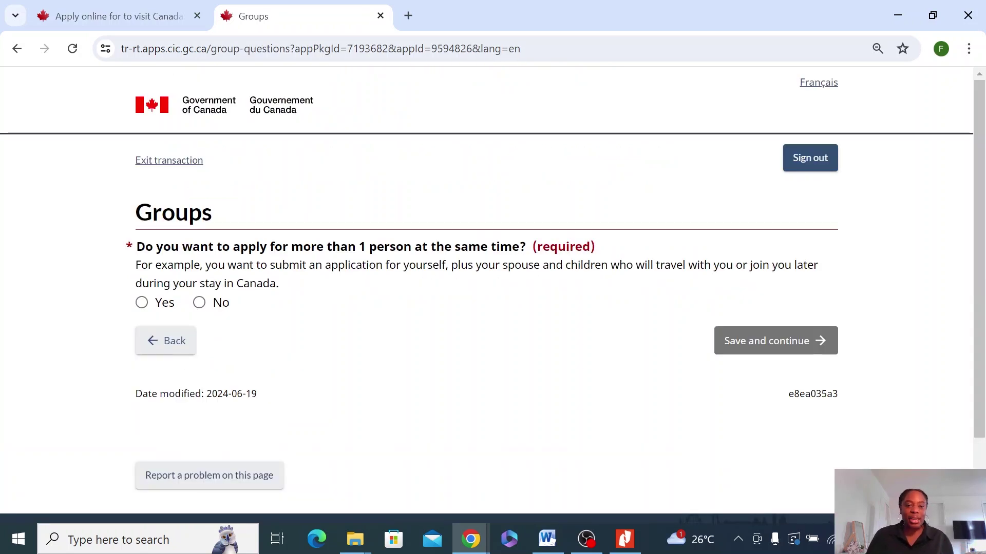
Step: Apply for more than one person as a Family group named 'The Does' and save
left_click(141, 304)
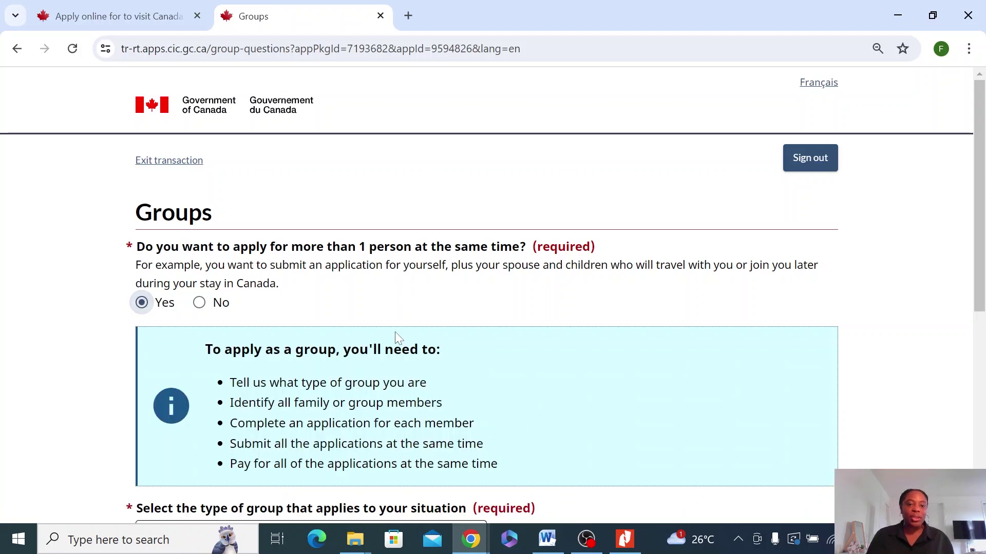
scroll(396, 339, "down", 5)
scroll(393, 301, "up", 2)
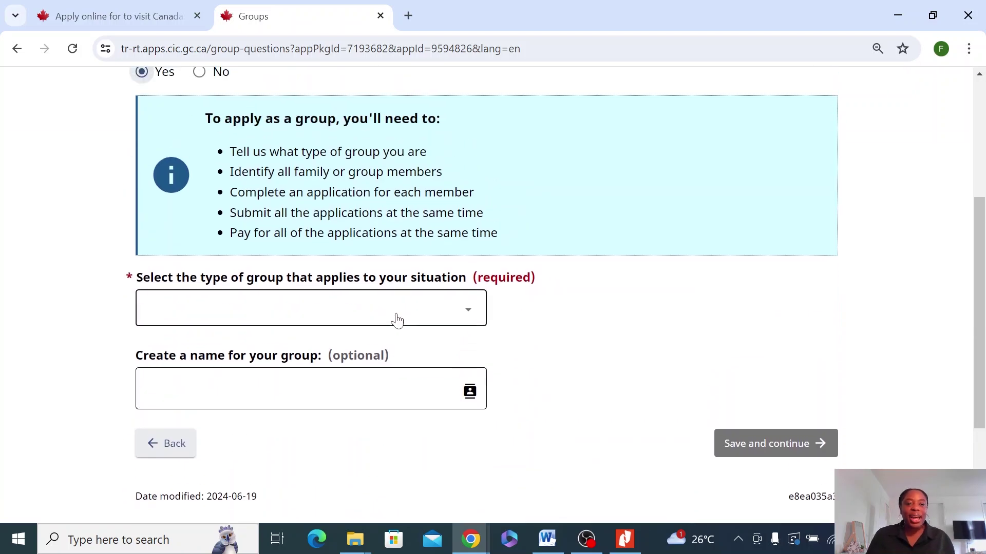
left_click(466, 309)
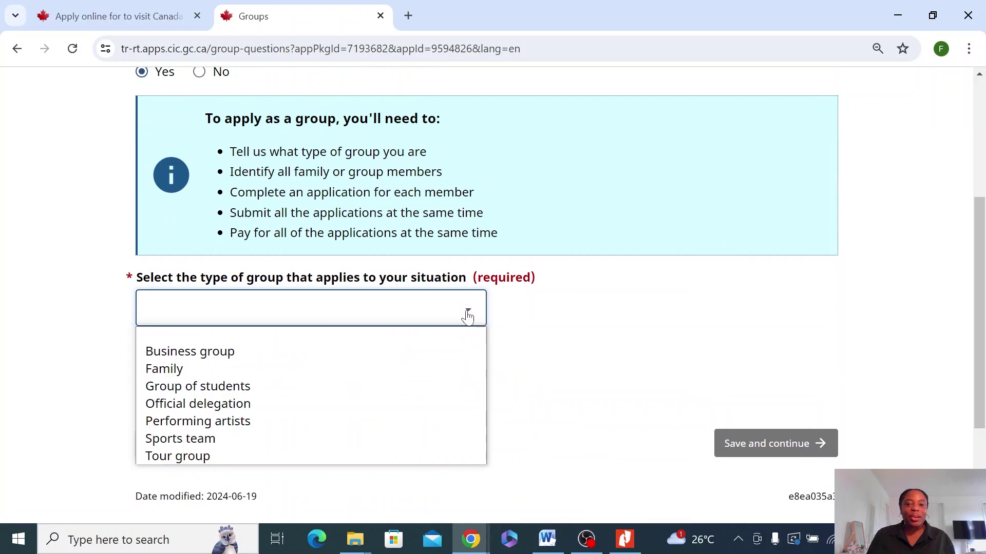
left_click(189, 369)
left_click(143, 388)
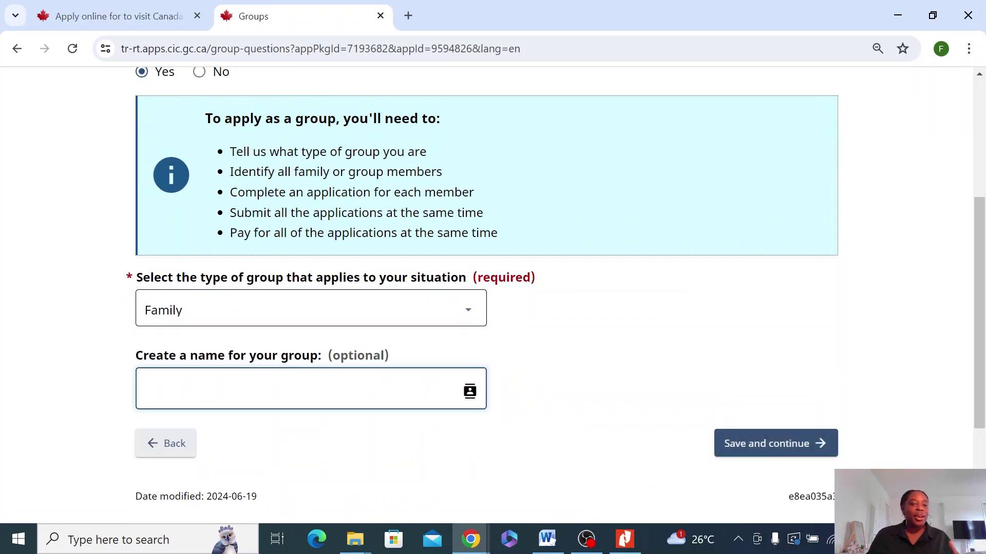
type("The Does")
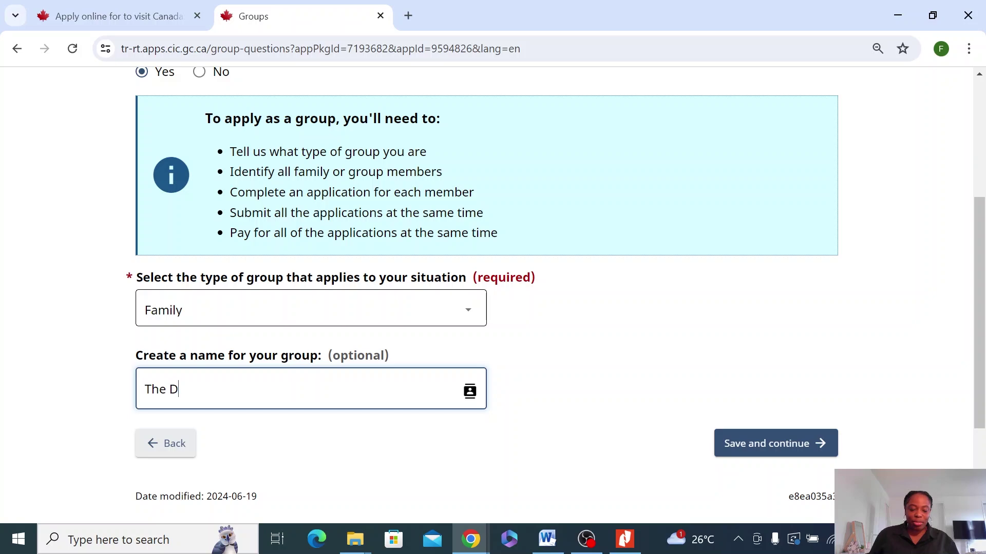
left_click(563, 387)
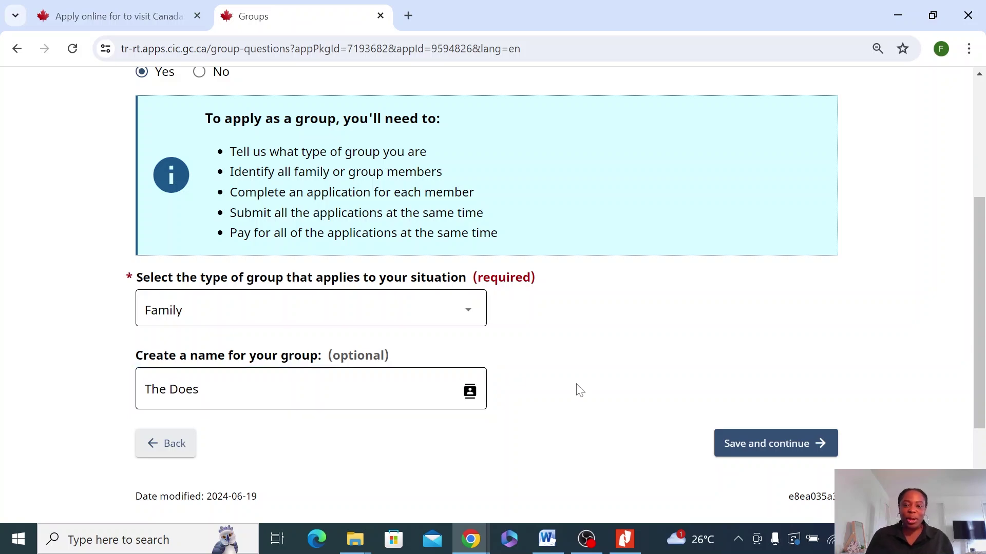
left_click(769, 445)
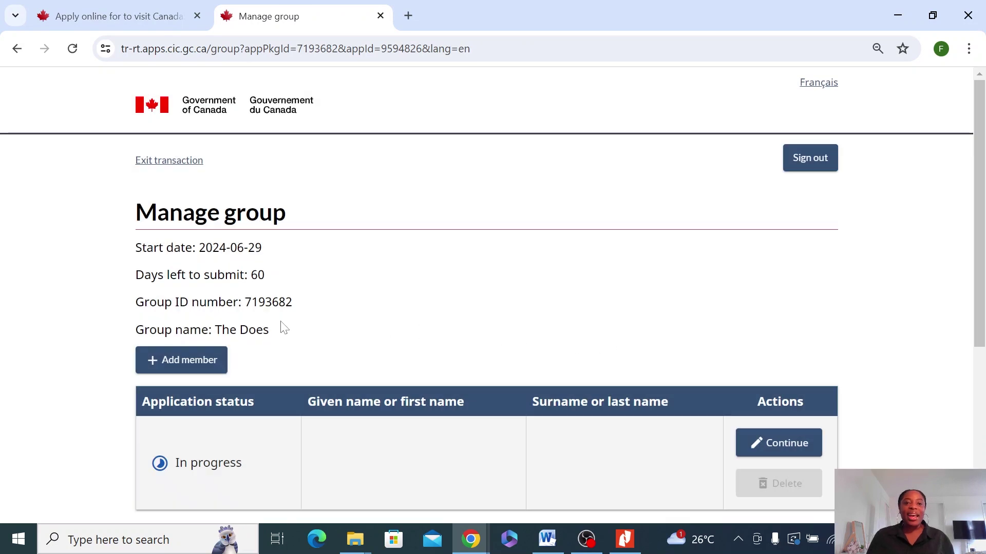
Step: Add a second member application to The Does and reopen the first member's application
scroll(287, 323, "down", 1)
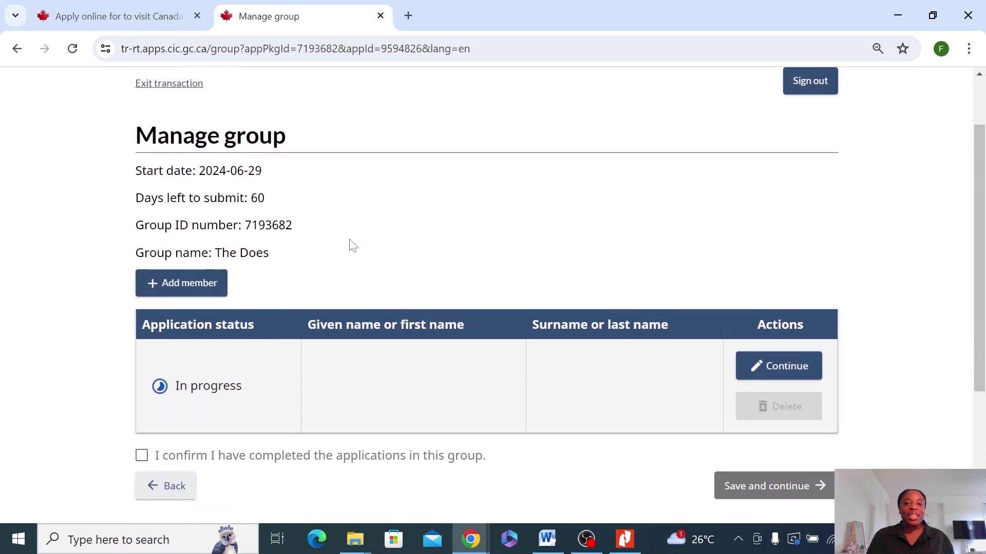
left_click(175, 290)
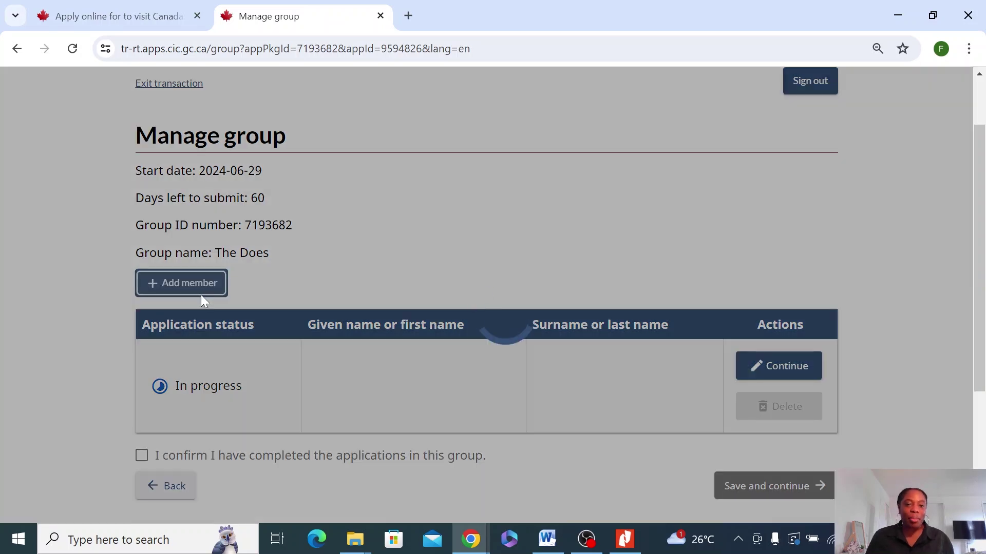
scroll(394, 353, "down", 3)
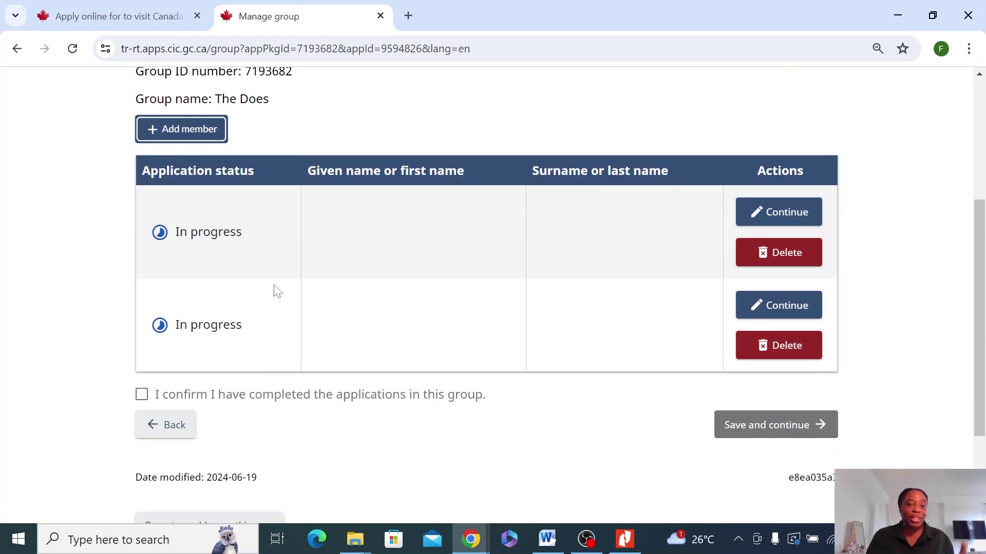
scroll(272, 295, "up", 2)
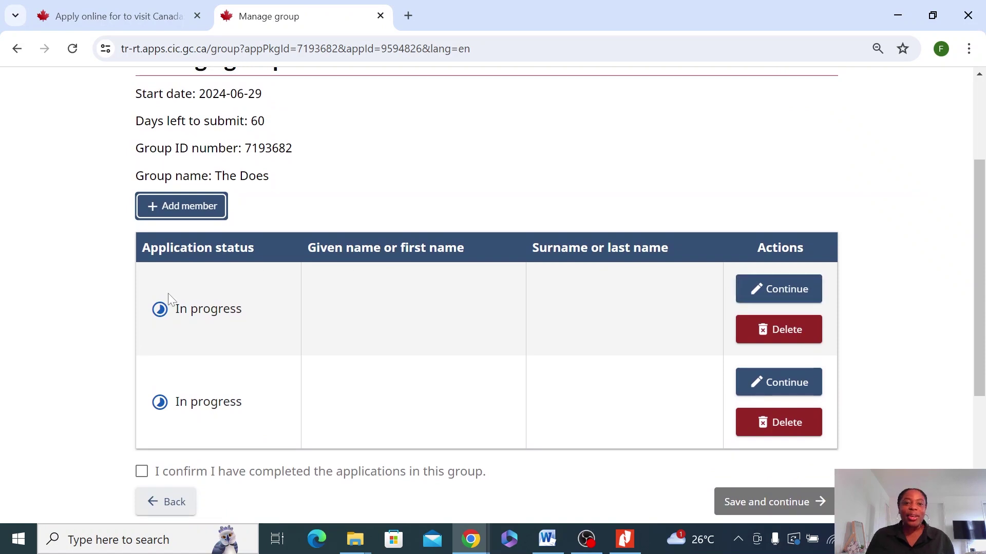
left_click(805, 300)
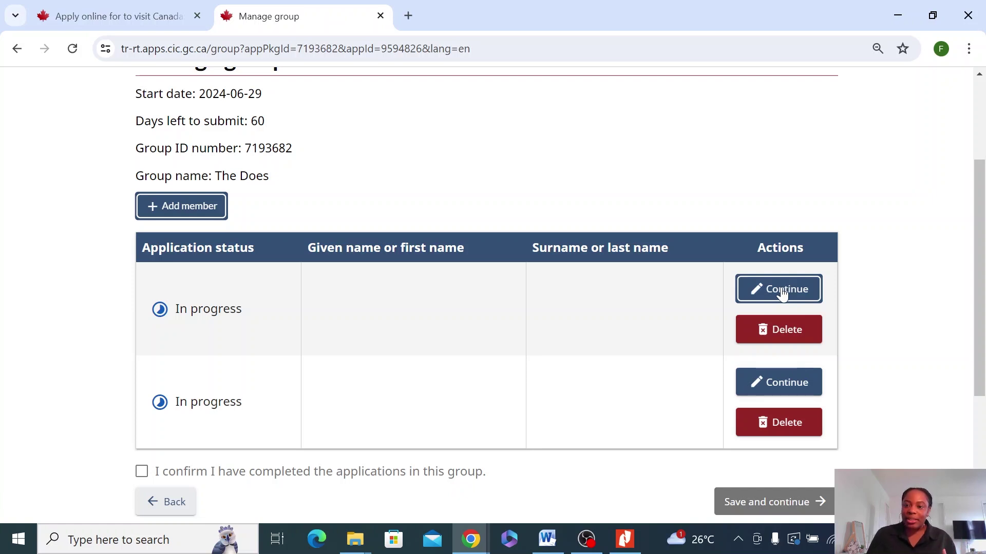
left_click(782, 292)
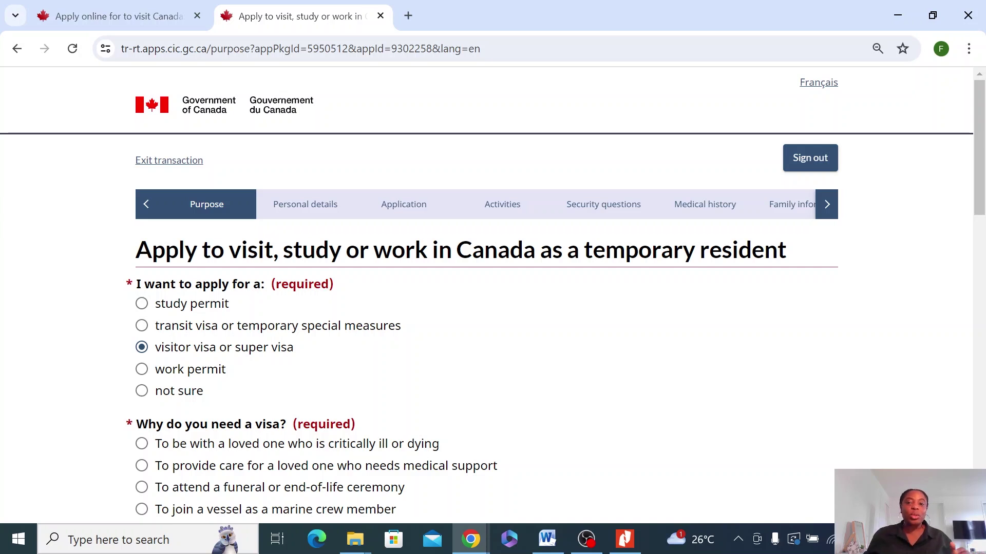
Step: Save the visit purpose and travel dates from June 1, 2025 to June 1, 2026
scroll(171, 306, "down", 2)
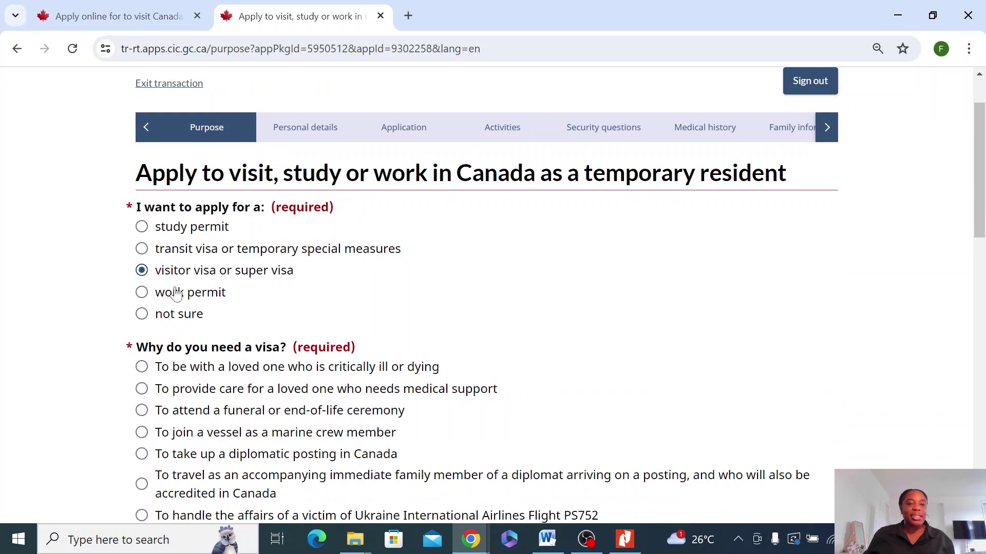
scroll(214, 282, "down", 3)
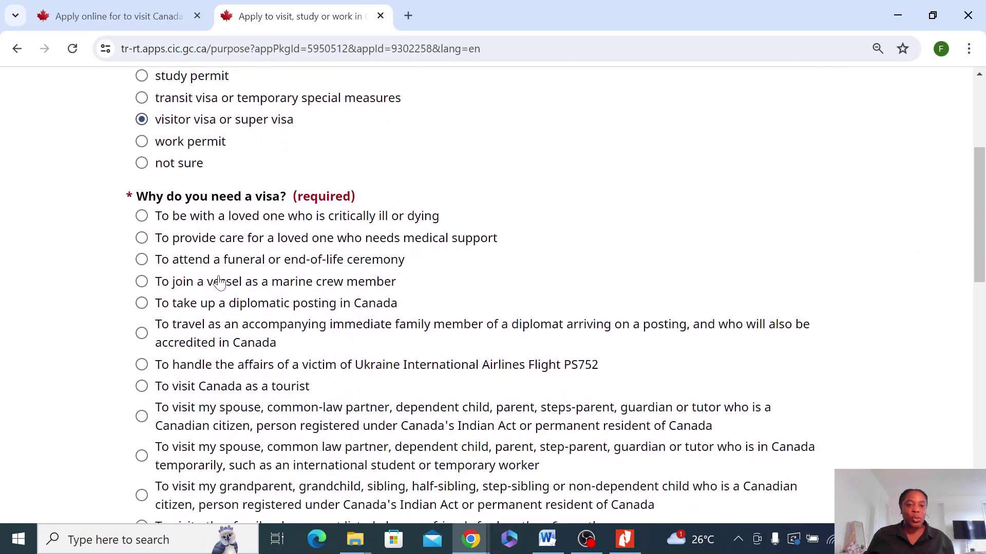
scroll(279, 395, "down", 4)
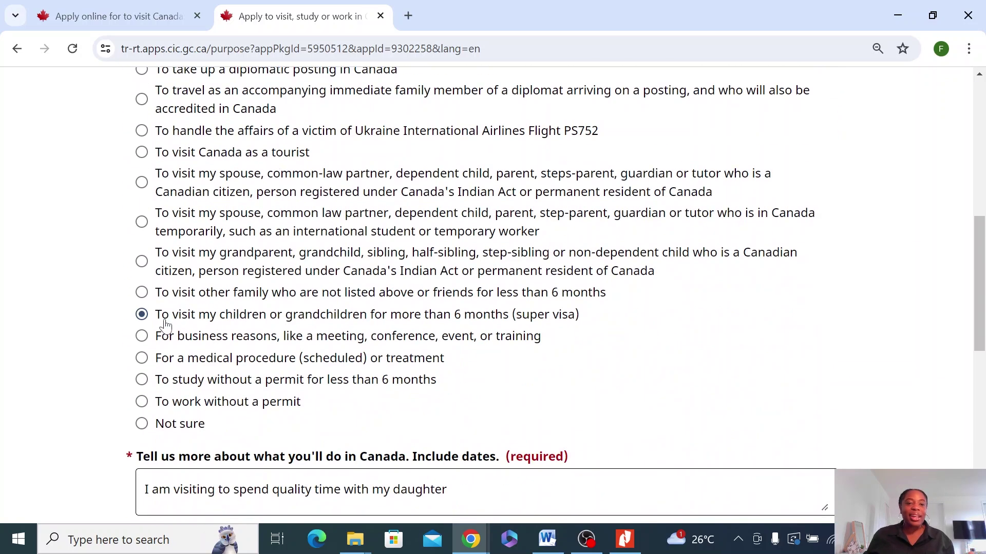
scroll(485, 323, "down", 1)
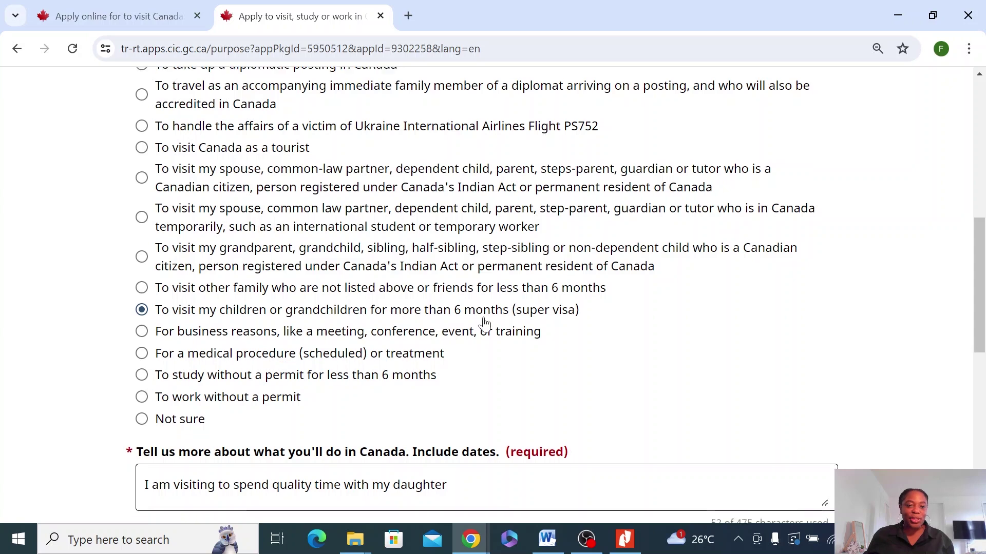
scroll(255, 358, "down", 5)
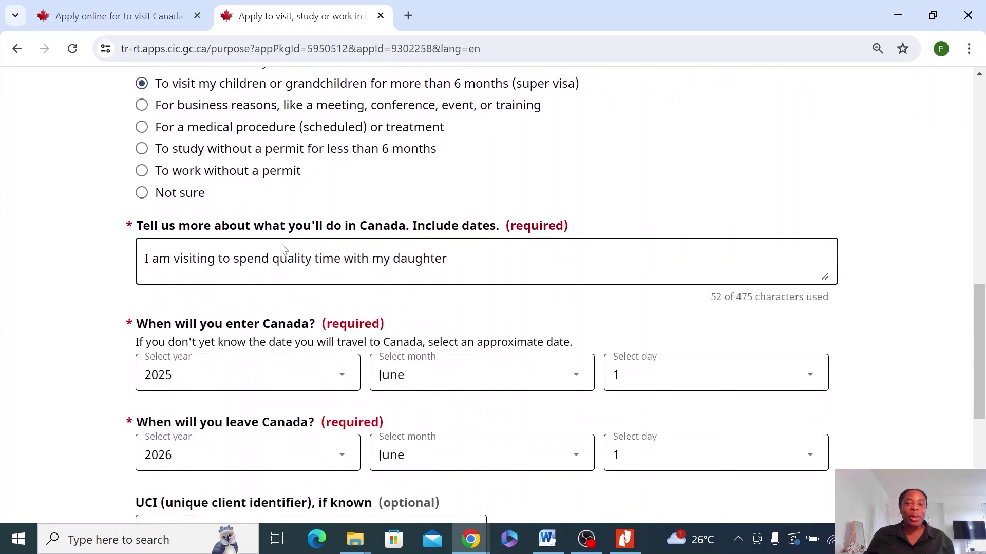
left_click_drag(145, 258, 182, 259)
left_click(274, 258)
scroll(473, 280, "down", 2)
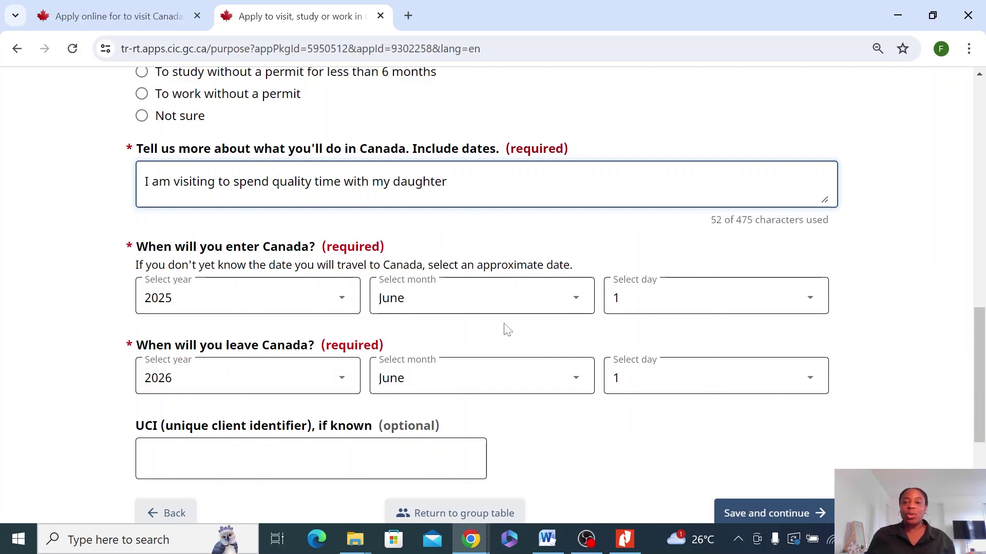
scroll(593, 323, "down", 2)
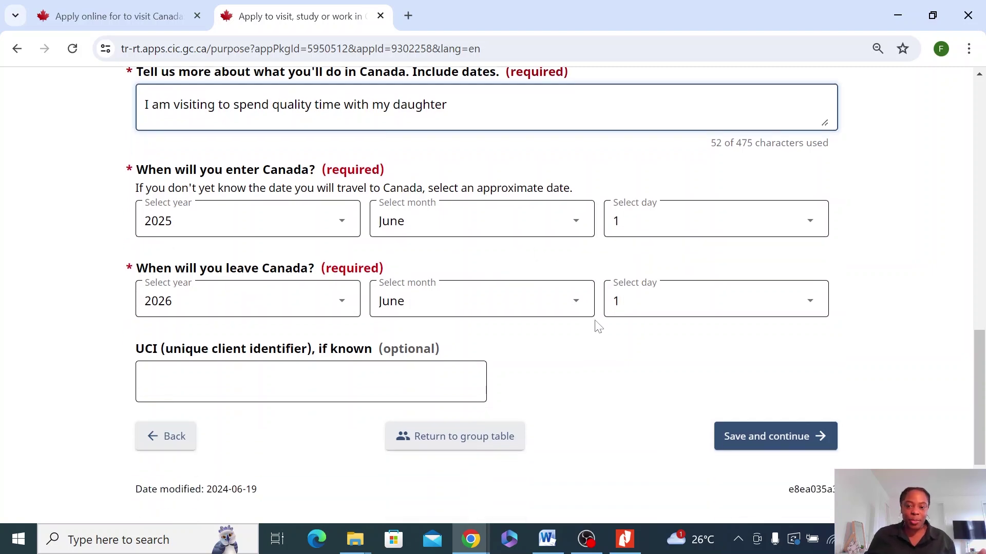
left_click(777, 437)
Step: Proceed from the super visa requirements page into the application
scroll(616, 352, "down", 10)
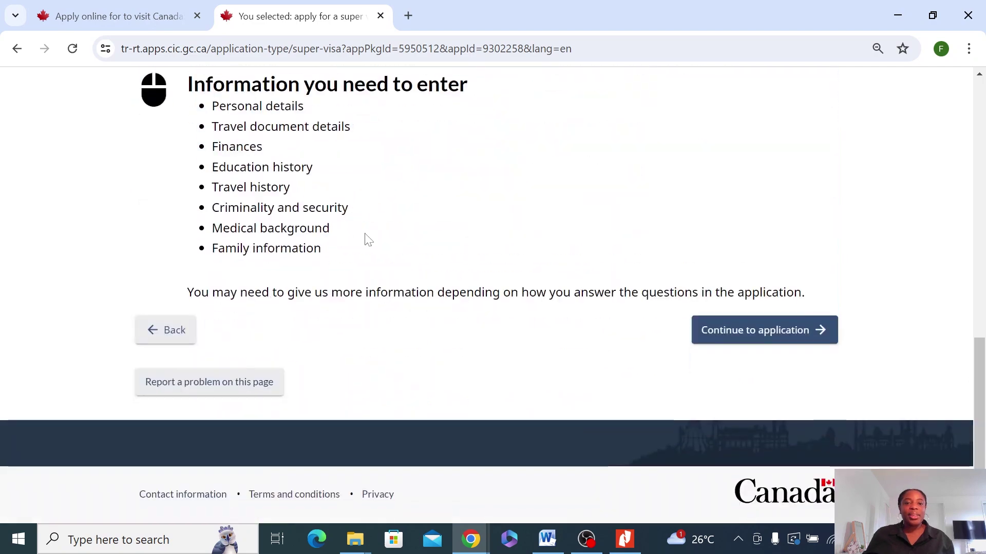
scroll(369, 240, "up", 5)
scroll(405, 253, "down", 5)
left_click(732, 340)
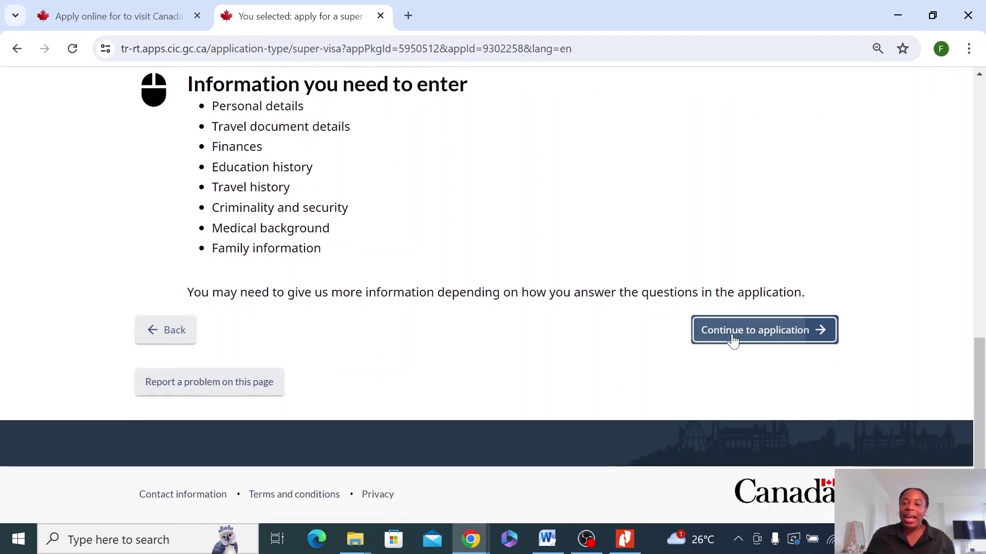
Step: Keep Family member as the representative's relationship and save the representative details
scroll(216, 128, "down", 5)
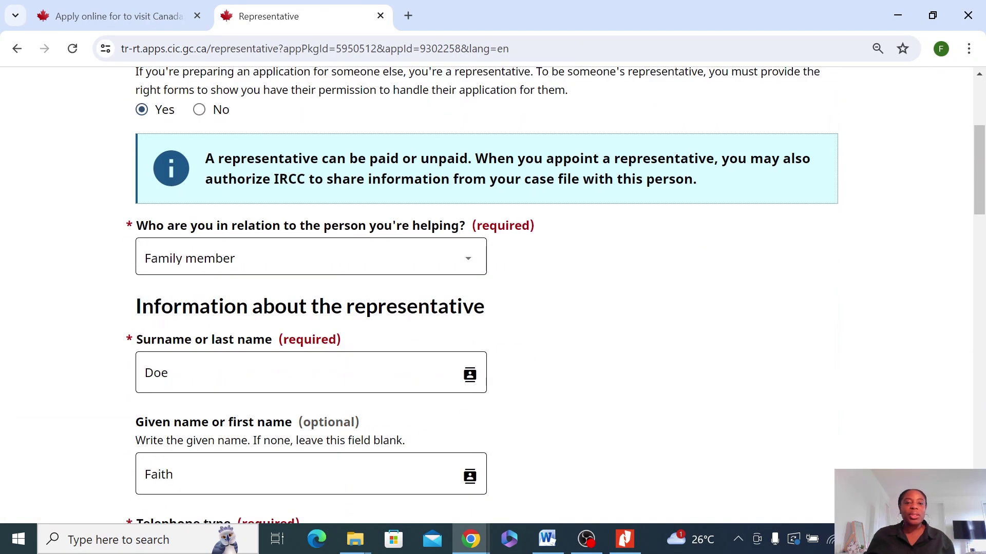
scroll(199, 166, "up", 3)
scroll(199, 165, "up", 2)
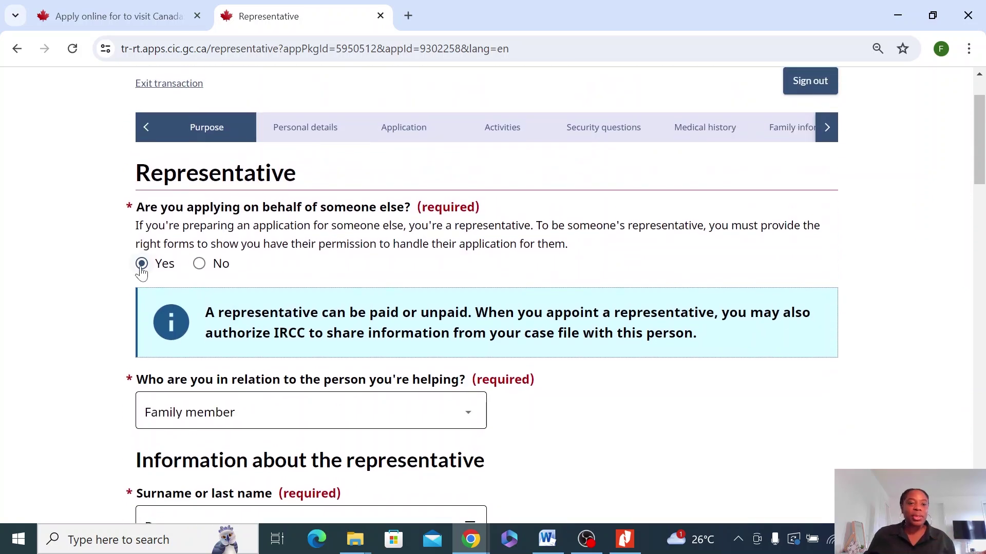
scroll(142, 272, "down", 2)
left_click(468, 336)
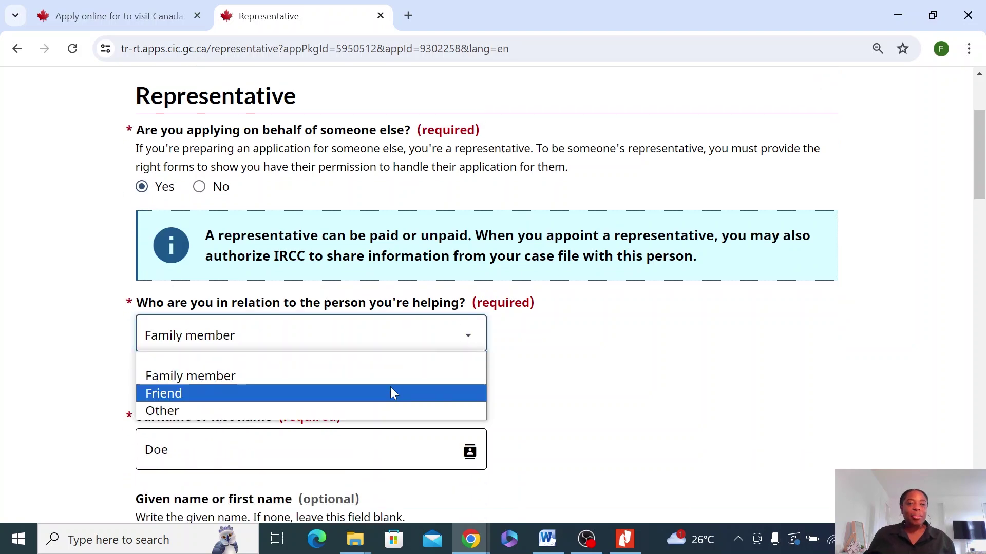
left_click(308, 376)
scroll(399, 395, "down", 4)
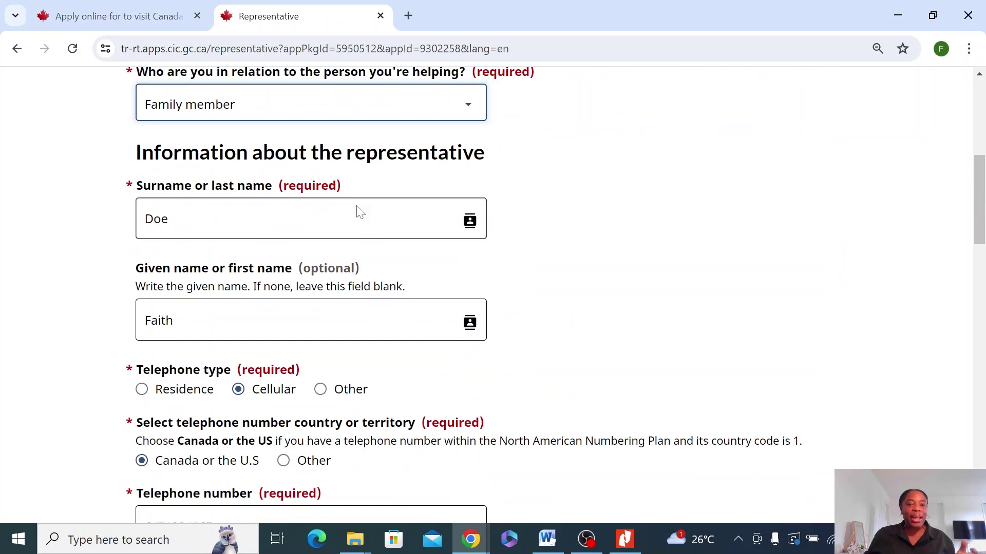
scroll(492, 295, "down", 5)
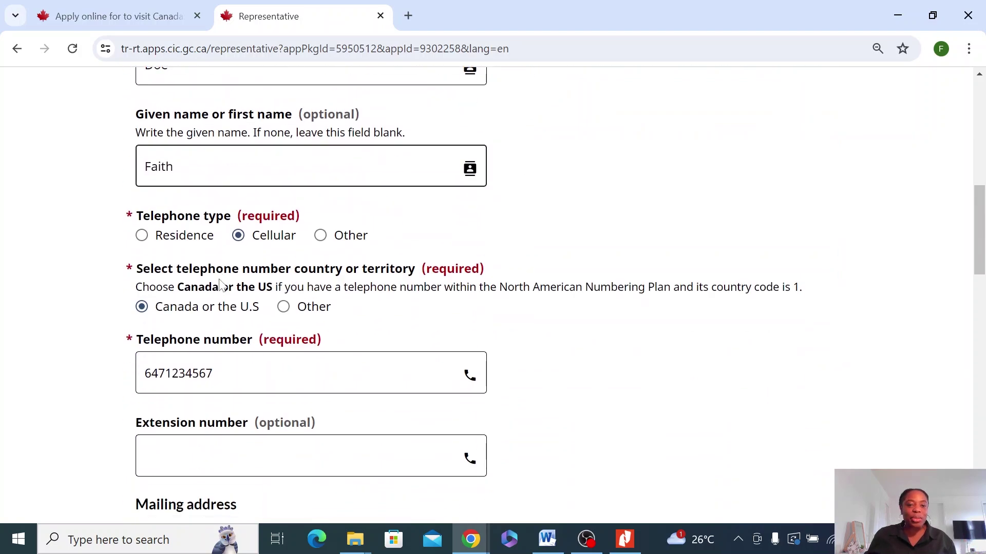
scroll(222, 282, "down", 12)
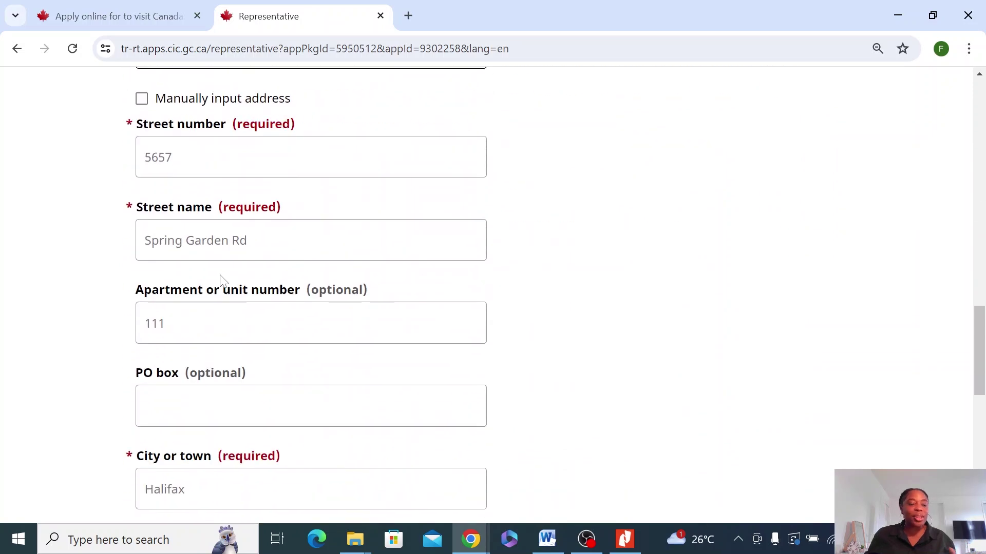
scroll(221, 282, "down", 6)
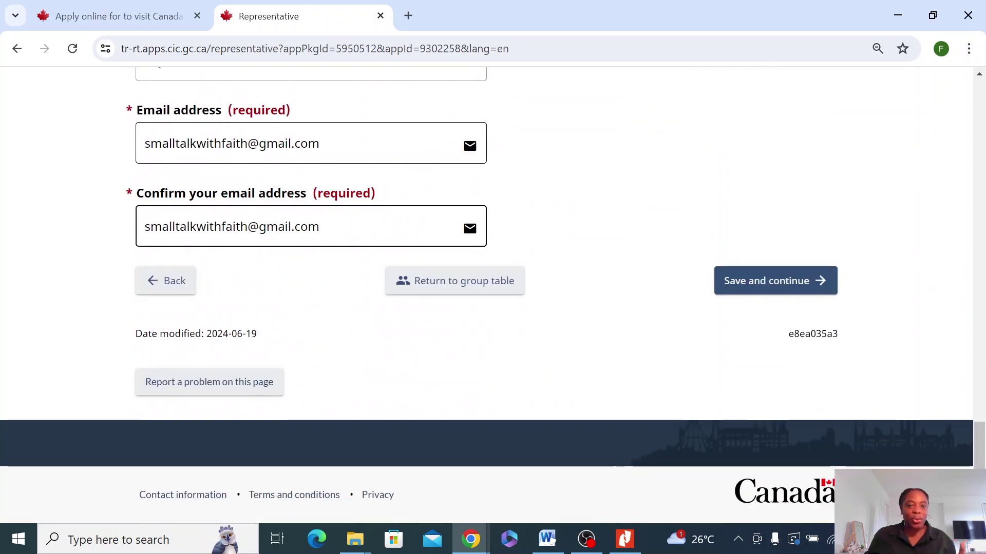
left_click(809, 284)
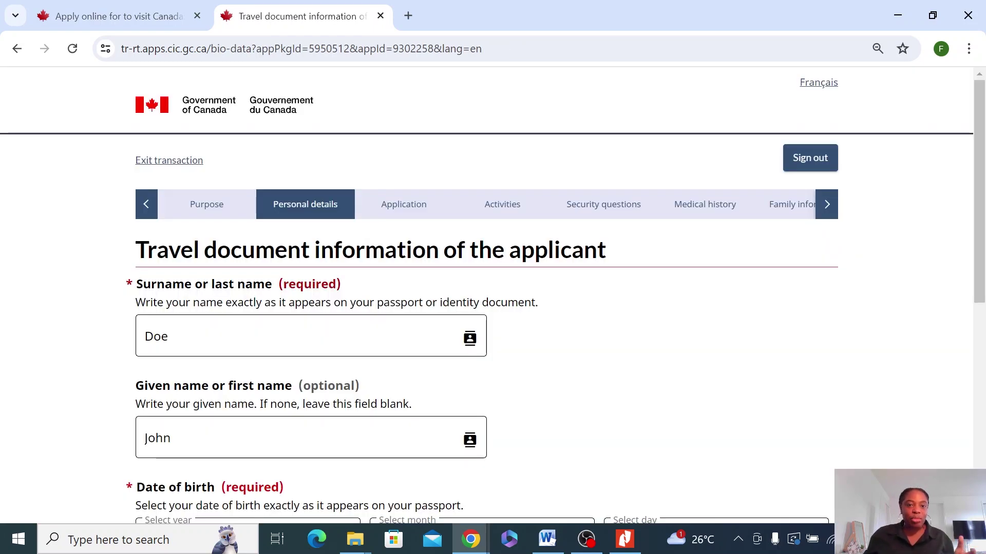
Step: Save the applicant's 1950 birth date and gender
scroll(238, 315, "down", 2)
scroll(238, 315, "down", 3)
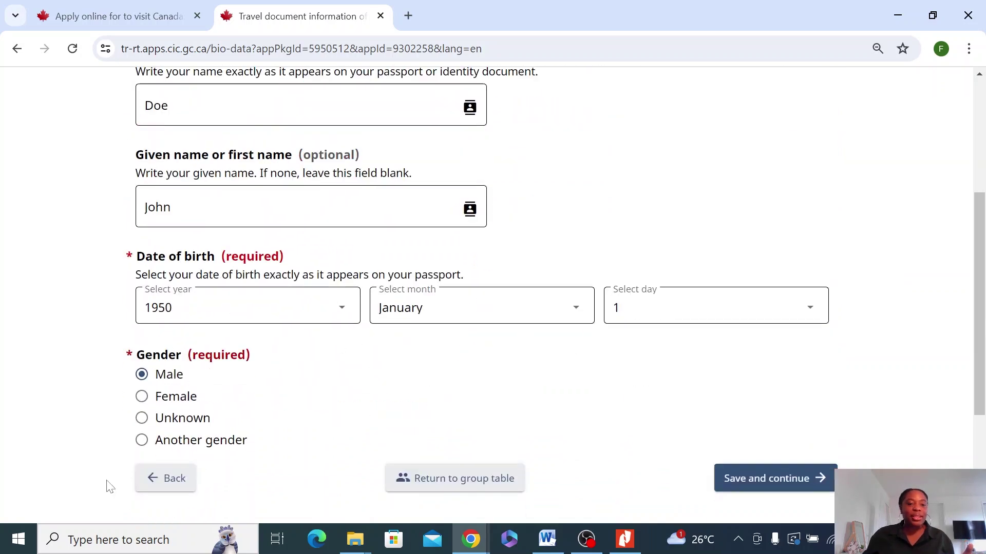
scroll(154, 436, "up", 2)
scroll(173, 403, "up", 2)
scroll(154, 390, "down", 4)
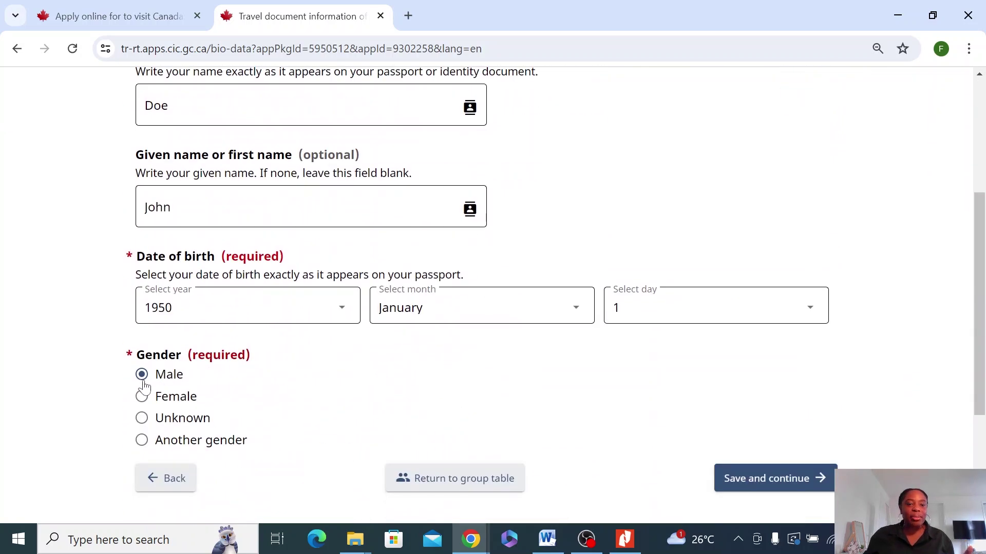
scroll(185, 391, "down", 2)
left_click(772, 401)
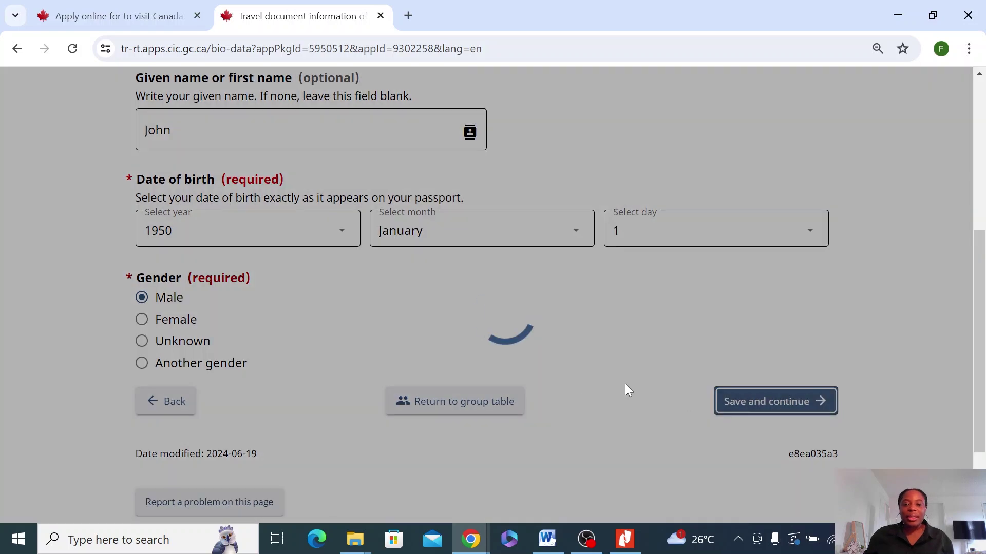
Step: Submit the regular Nigerian passport issued 1 January 2024, expiring 1 January 2029
scroll(201, 265, "down", 2)
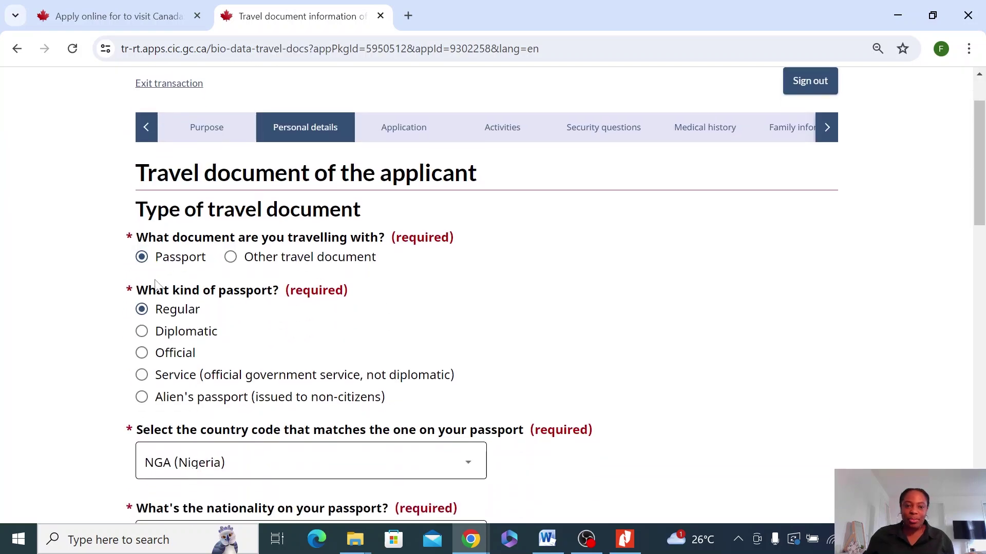
scroll(189, 373, "down", 3)
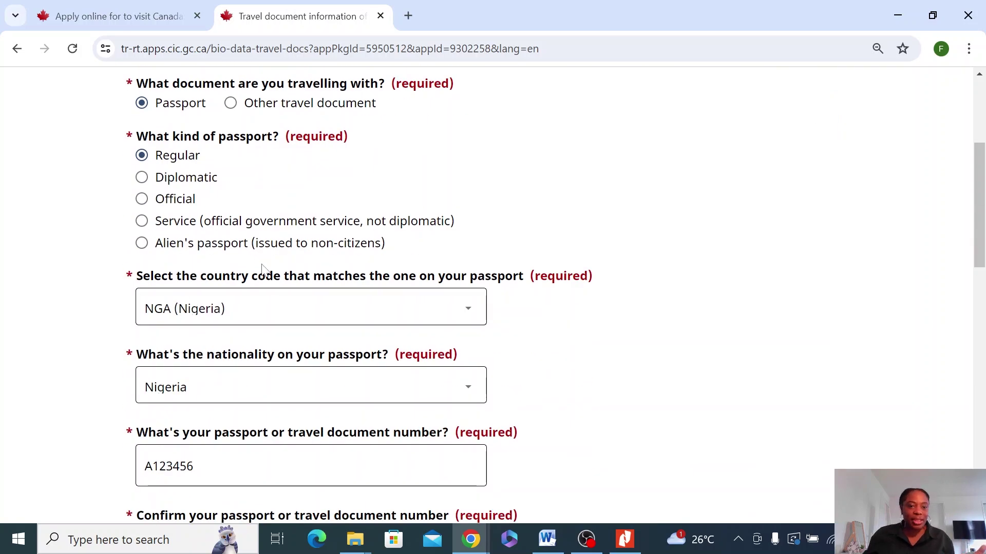
scroll(360, 311, "down", 1)
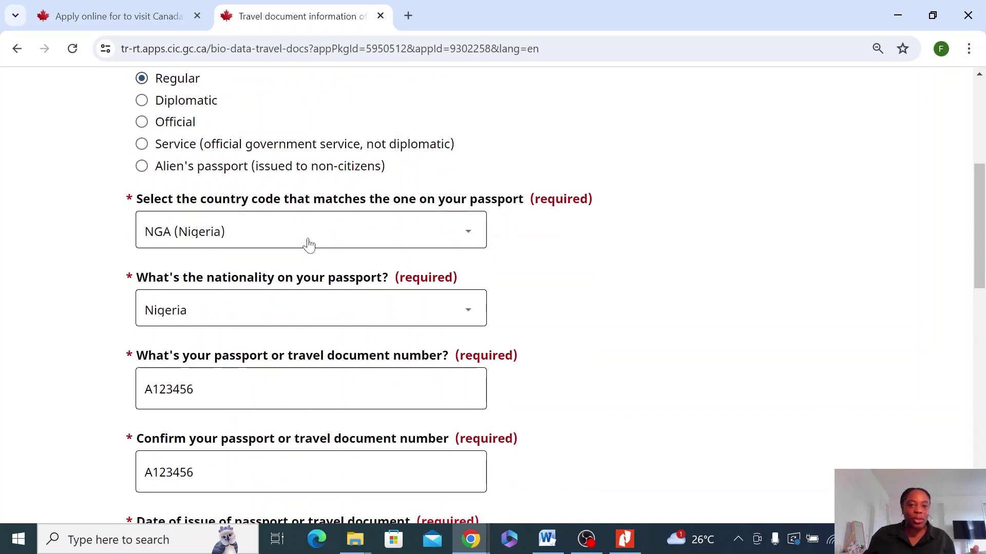
scroll(310, 321, "down", 2)
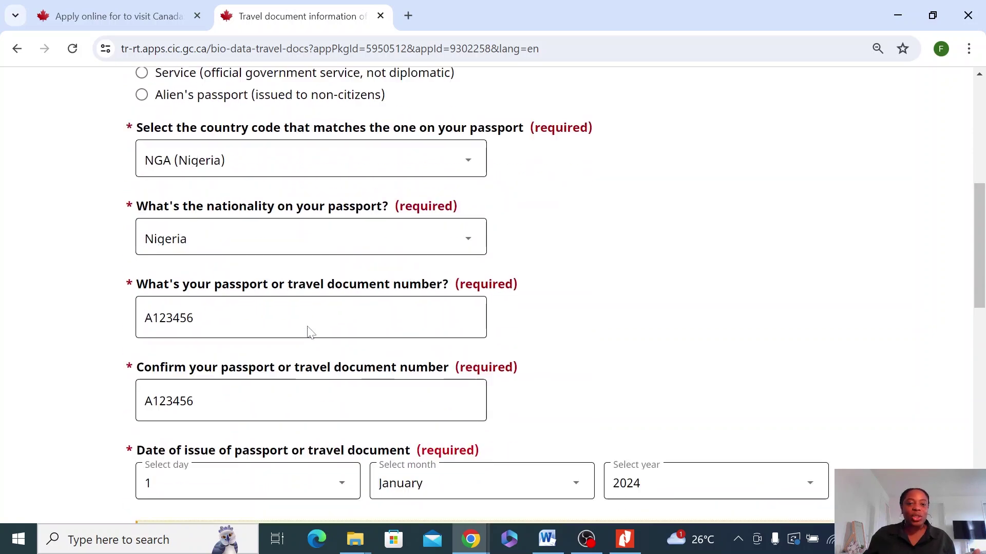
scroll(205, 385, "down", 1)
scroll(205, 385, "down", 2)
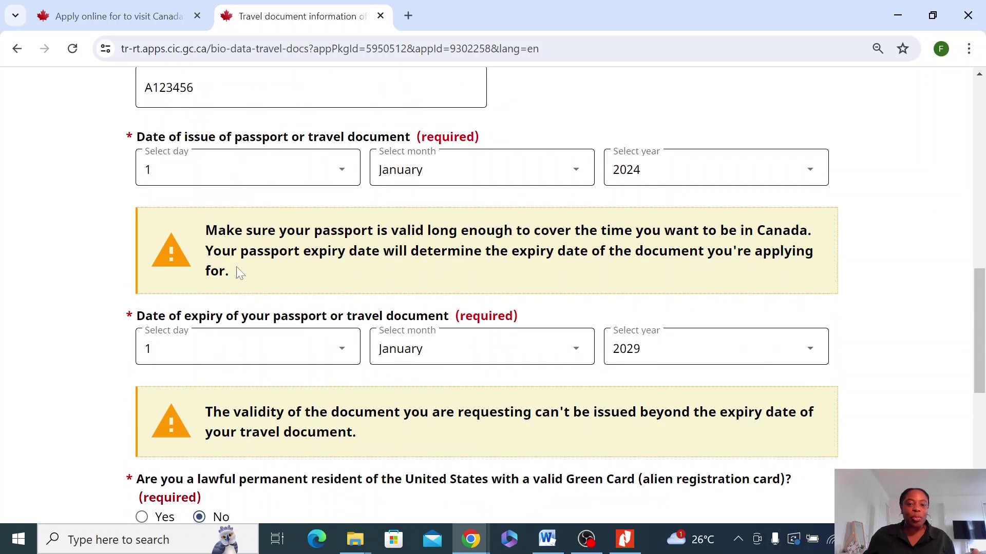
scroll(219, 287, "down", 2)
scroll(206, 191, "up", 1)
scroll(213, 293, "down", 4)
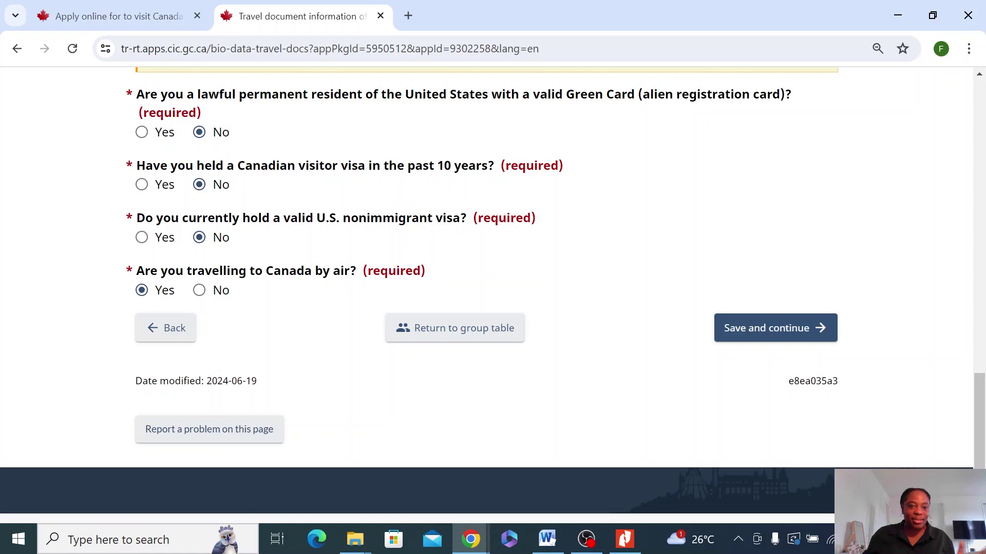
left_click(796, 339)
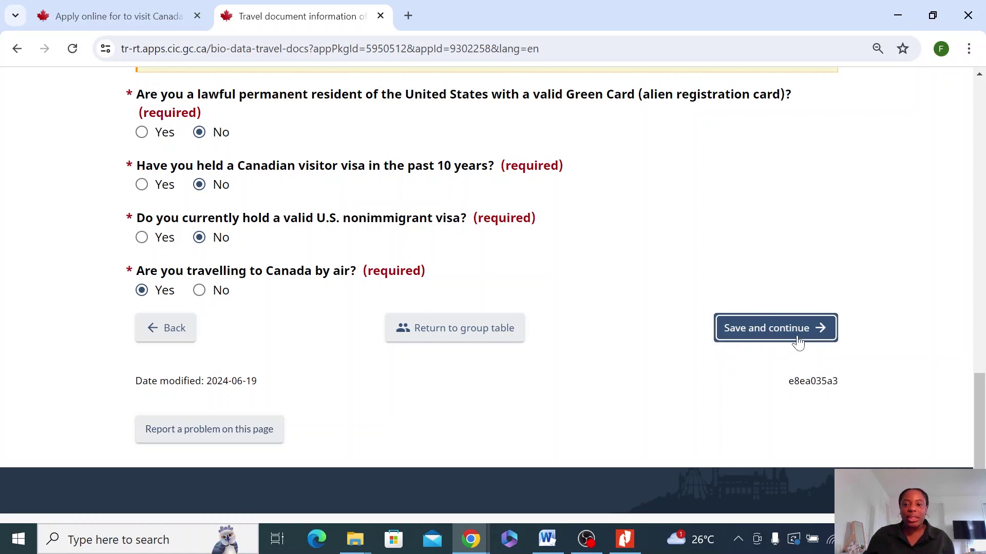
Step: Save Nigerian citizenship since birth and answer No to holding a national identity document
scroll(260, 279, "down", 1)
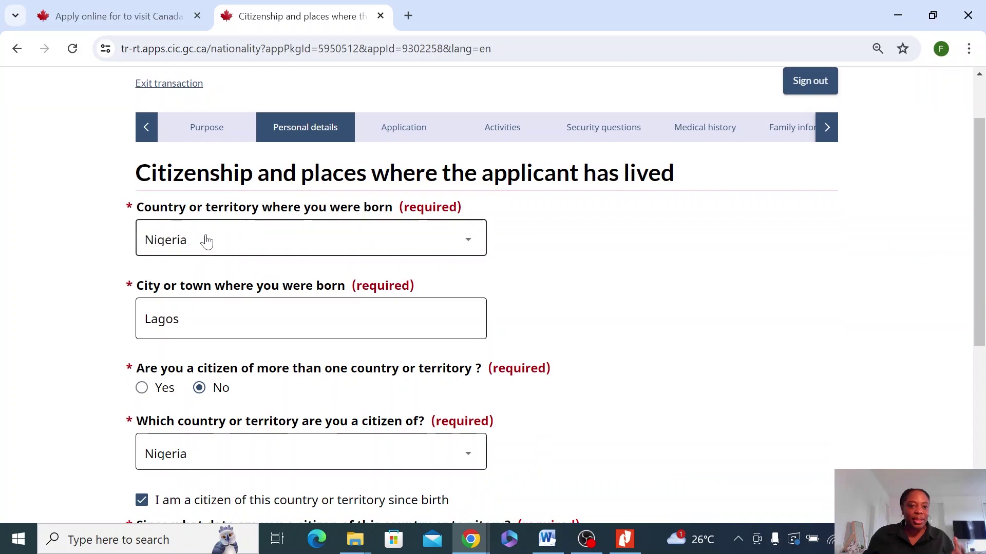
scroll(205, 231, "down", 2)
scroll(222, 234, "down", 3)
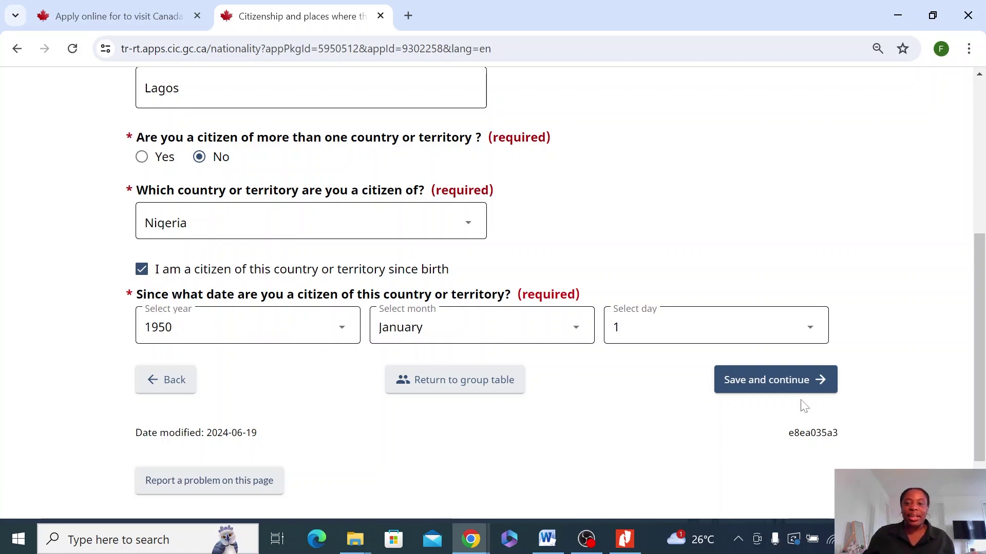
scroll(586, 265, "up", 3)
scroll(590, 271, "down", 1)
scroll(596, 279, "down", 1)
left_click(748, 380)
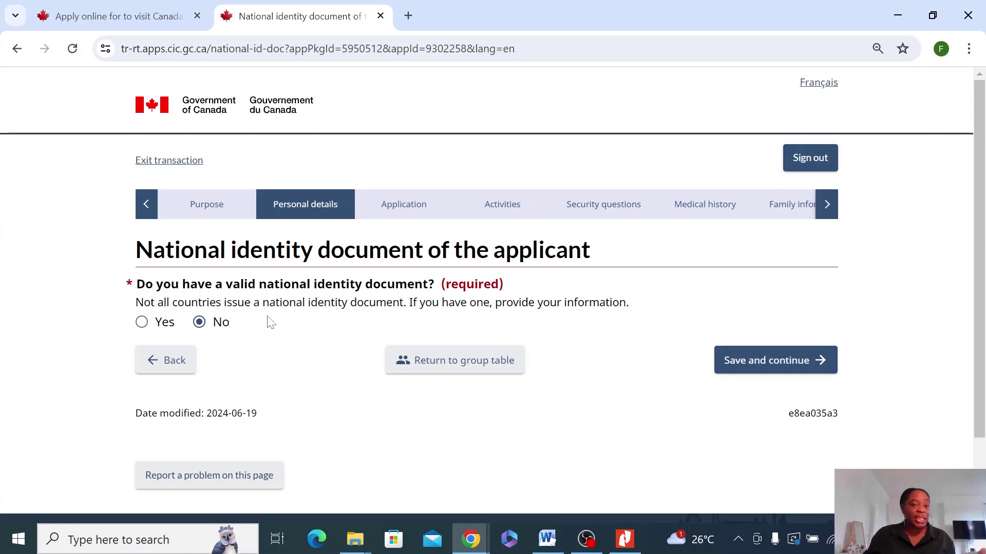
left_click(754, 372)
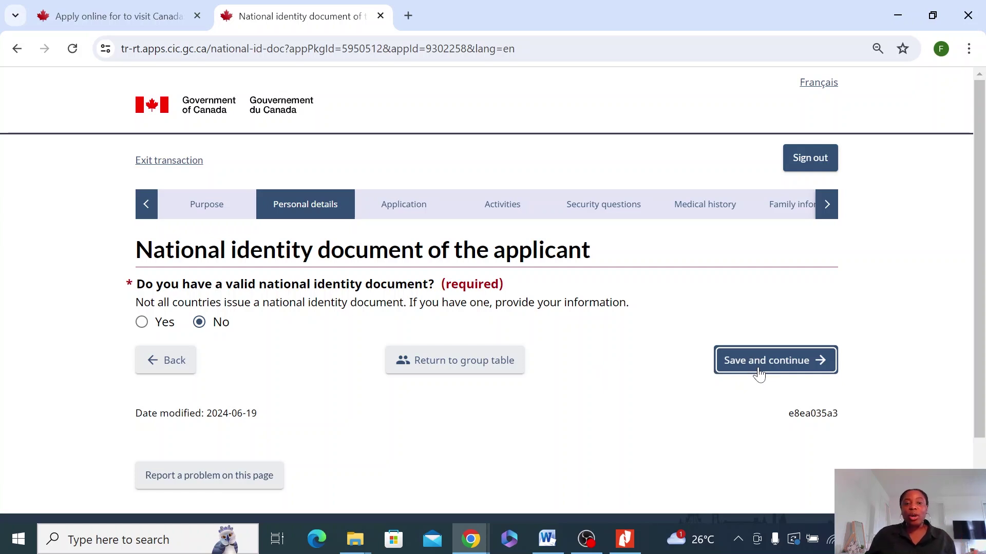
left_click(759, 373)
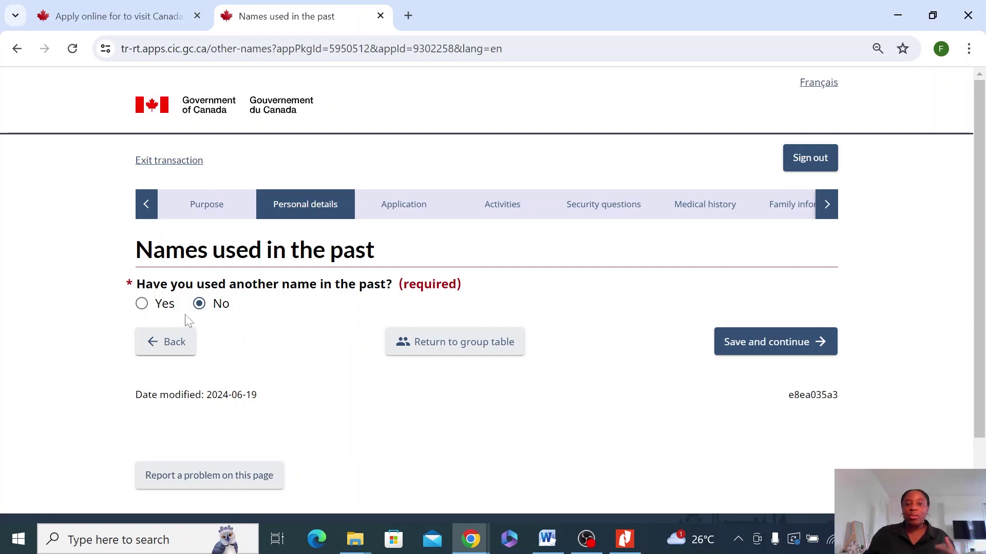
Step: Answer No to having used other names in the past and save
left_click(142, 304)
scroll(310, 451, "down", 5)
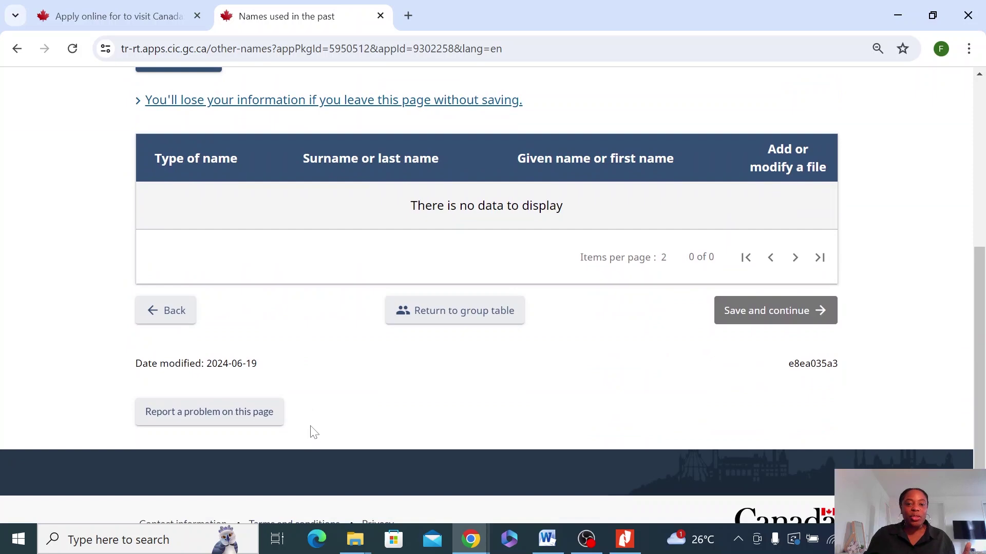
scroll(310, 429, "up", 4)
left_click(199, 226)
left_click(764, 264)
Step: Keep Nigeria (Citizen, from 1960-01-01) as the only residence and save the contact information
scroll(346, 319, "down", 4)
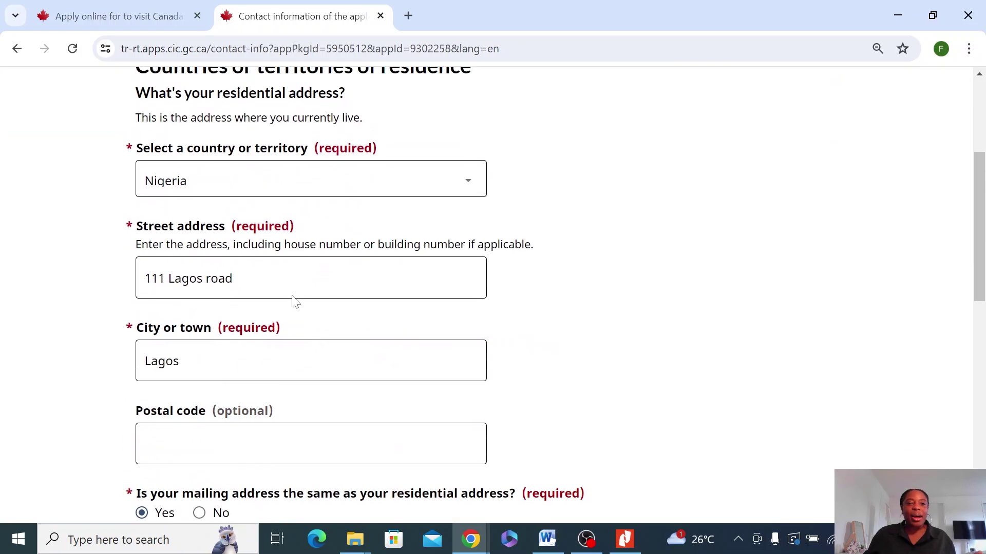
scroll(272, 267, "up", 1)
scroll(266, 243, "down", 4)
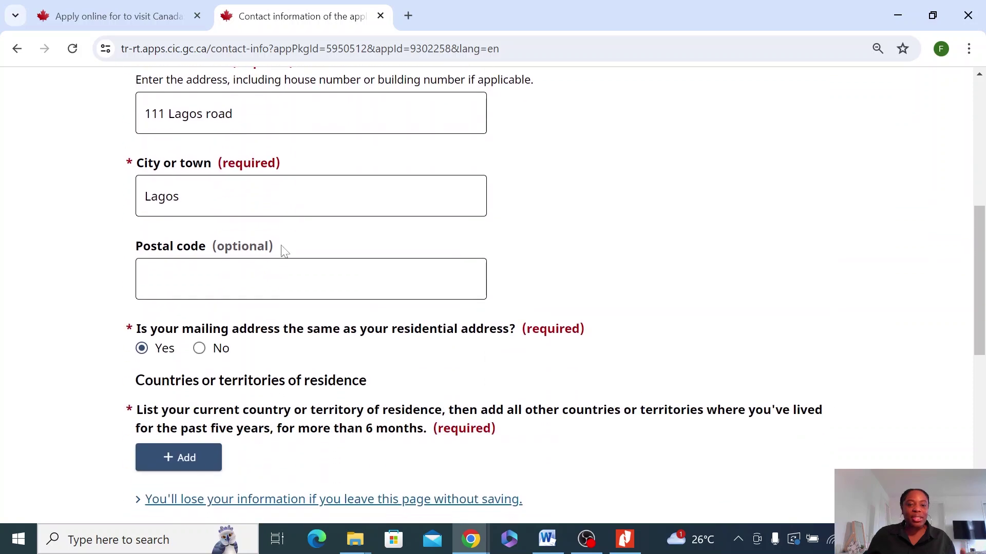
scroll(282, 250, "down", 1)
scroll(272, 231, "down", 3)
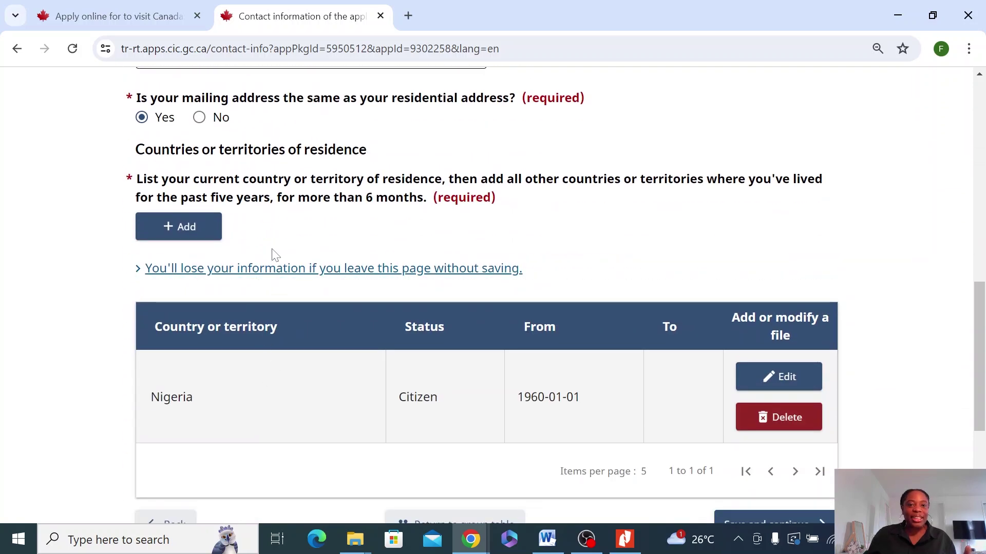
scroll(314, 286, "down", 3)
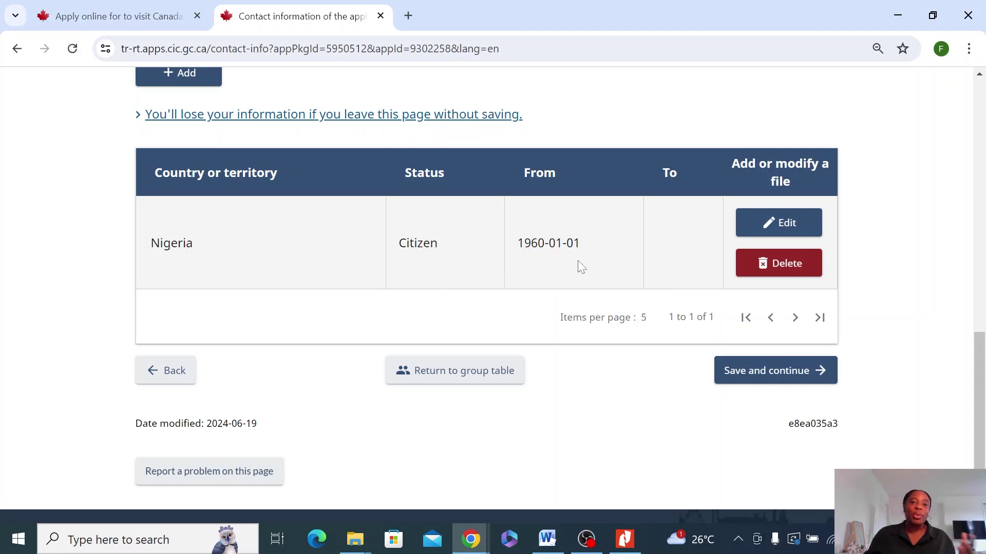
scroll(578, 269, "down", 2)
scroll(583, 279, "up", 1)
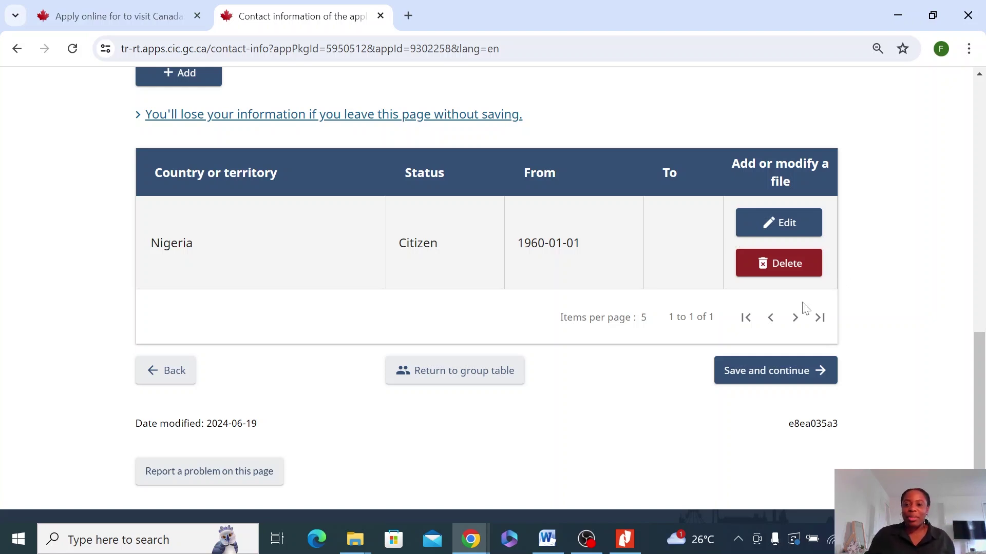
left_click(776, 228)
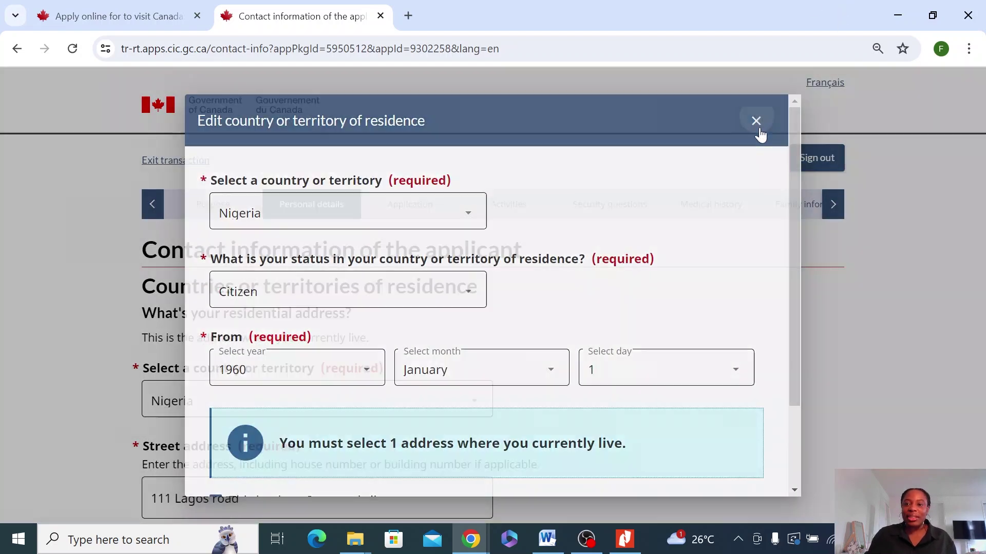
left_click(756, 122)
scroll(688, 359, "down", 2)
left_click(761, 296)
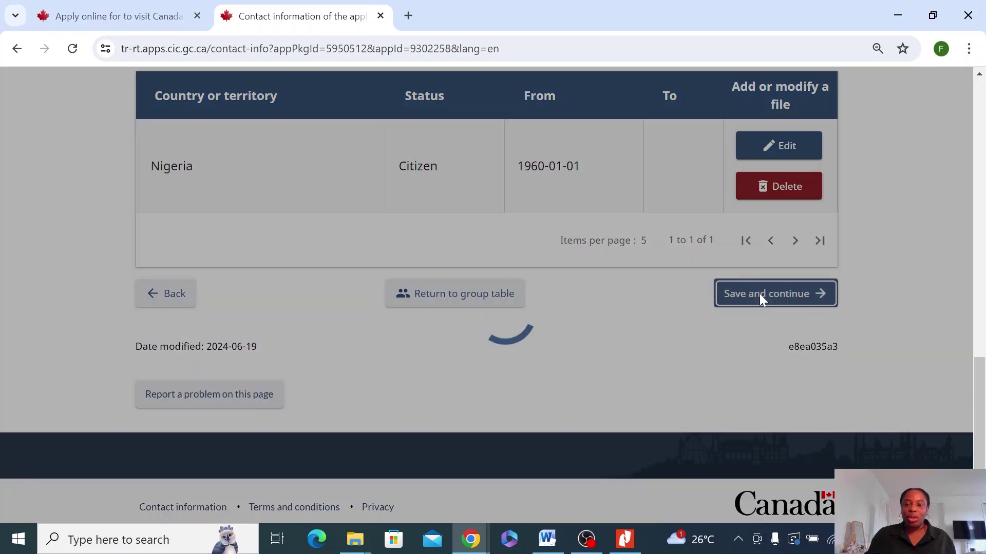
Step: Save biometrics as No, then save the inviter details with Family member as relationship
scroll(493, 308, "down", 3)
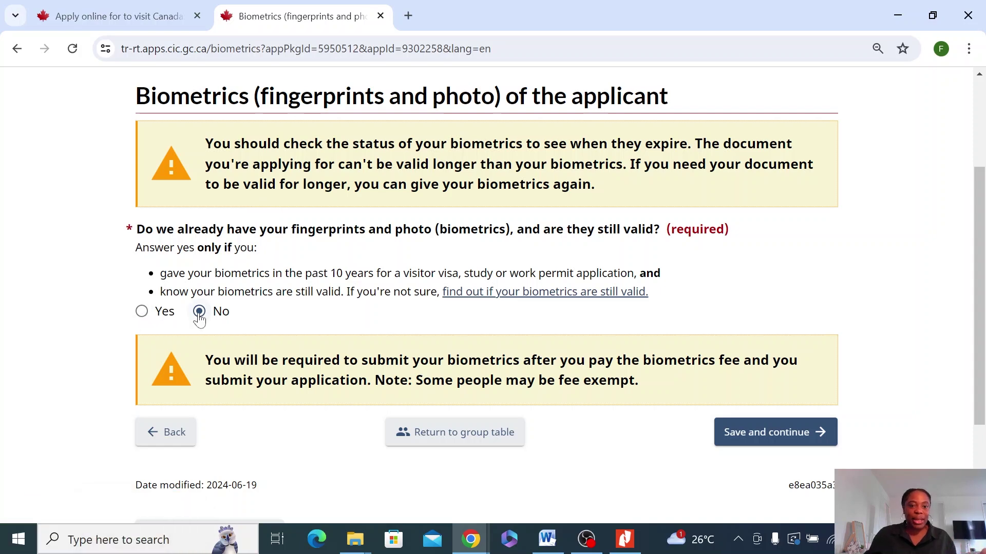
left_click(726, 426)
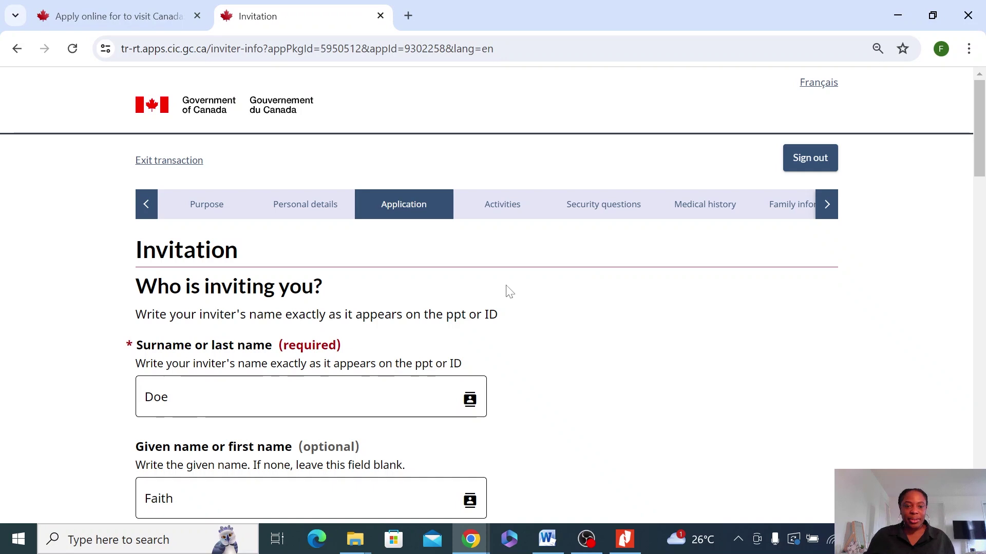
scroll(274, 257, "down", 2)
scroll(275, 248, "up", 1)
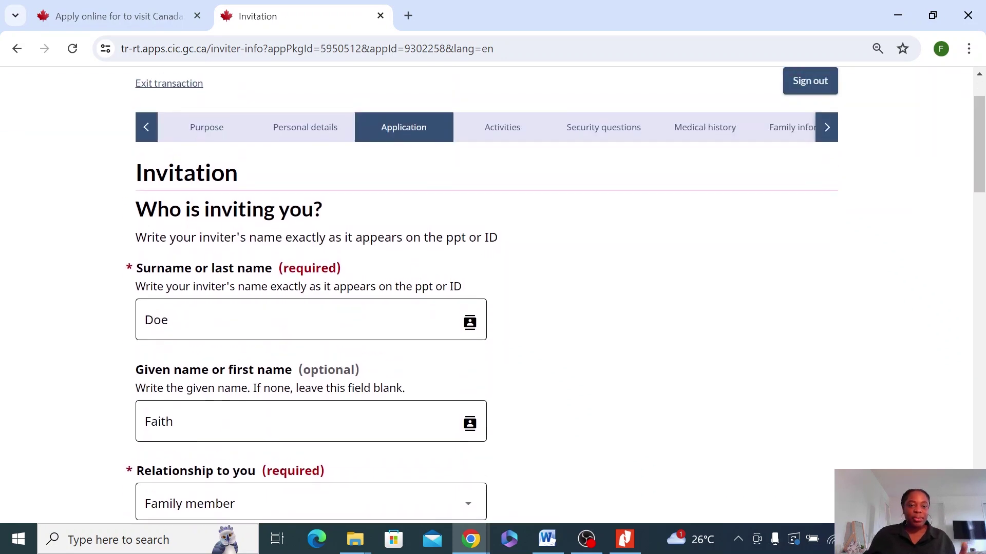
scroll(282, 341, "down", 1)
scroll(282, 341, "down", 2)
left_click(391, 361)
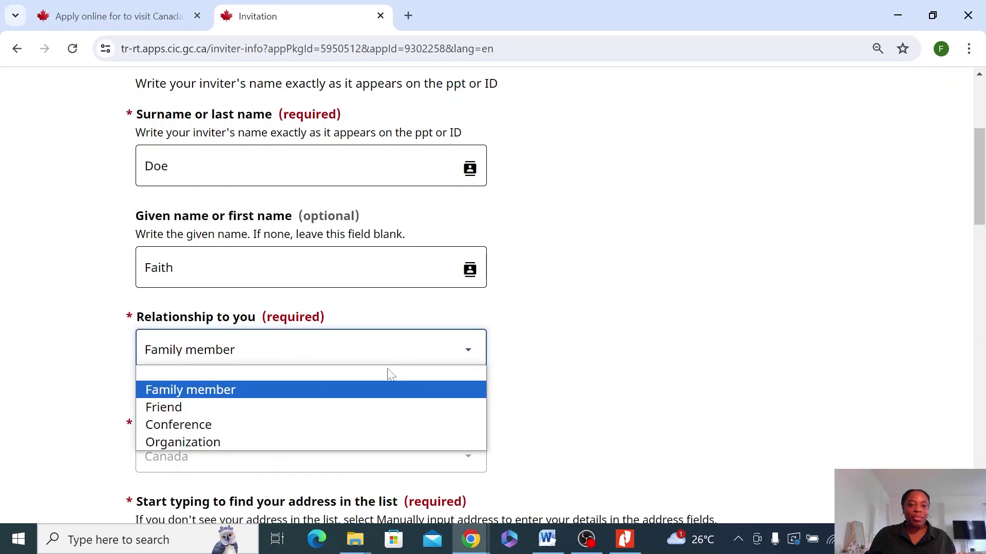
left_click(379, 390)
scroll(378, 392, "down", 10)
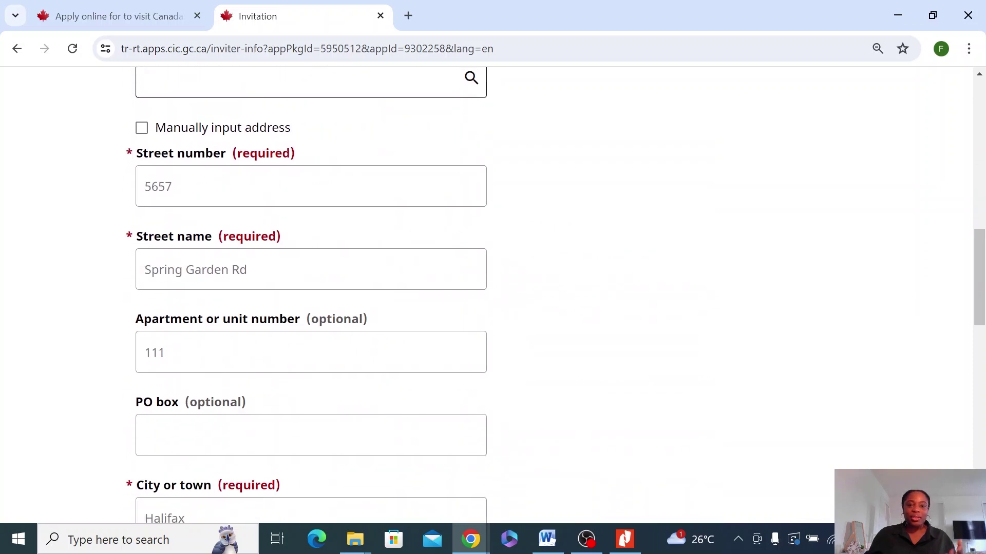
scroll(356, 330, "down", 10)
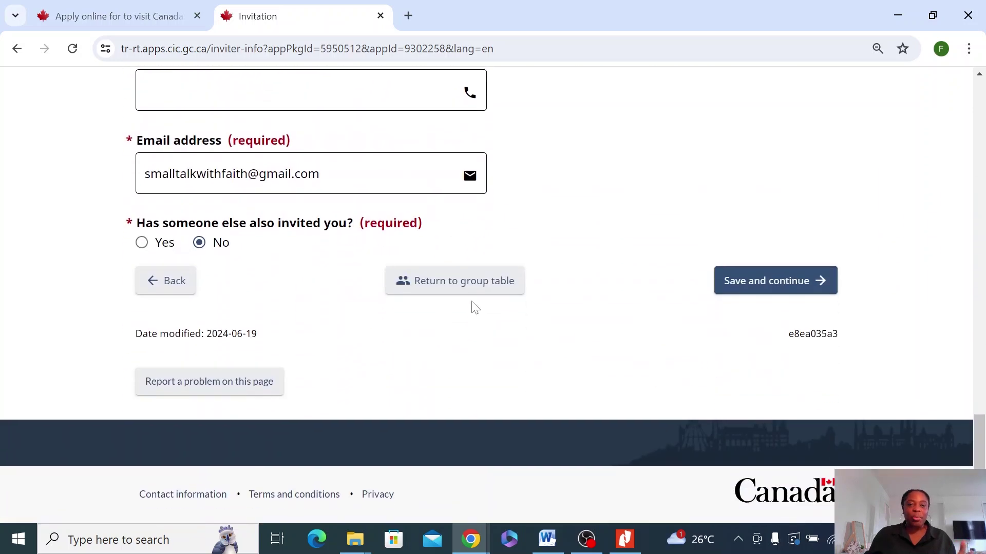
left_click(769, 281)
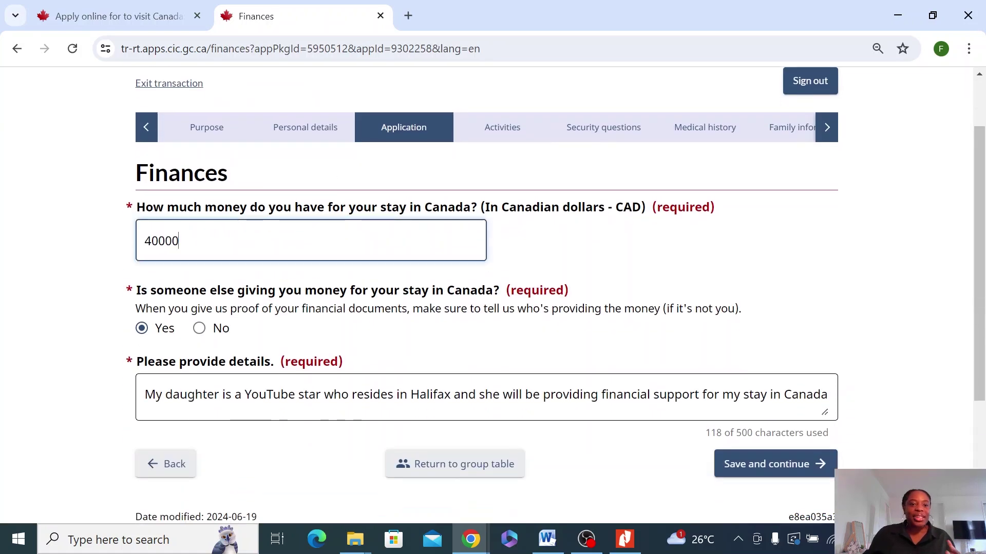
double_click(137, 245)
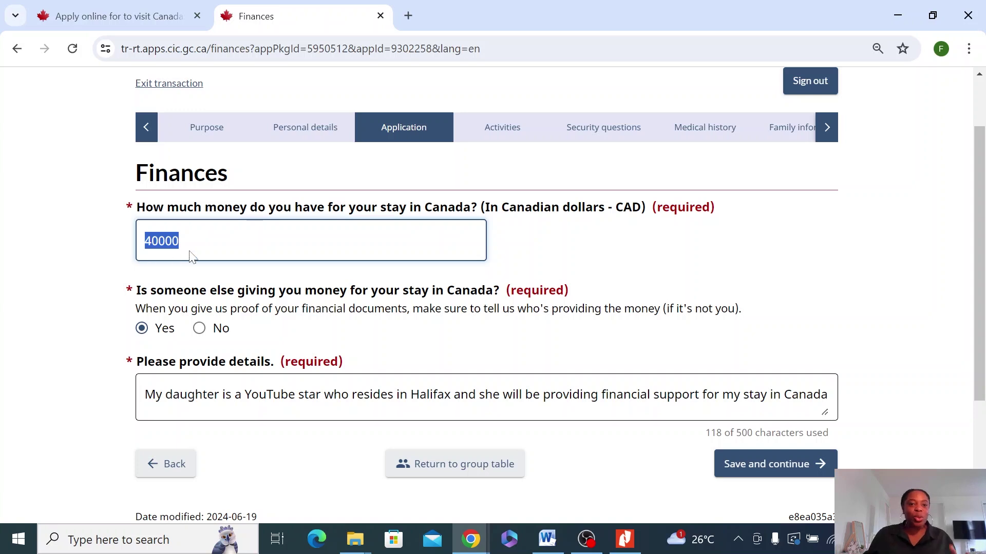
key("Right")
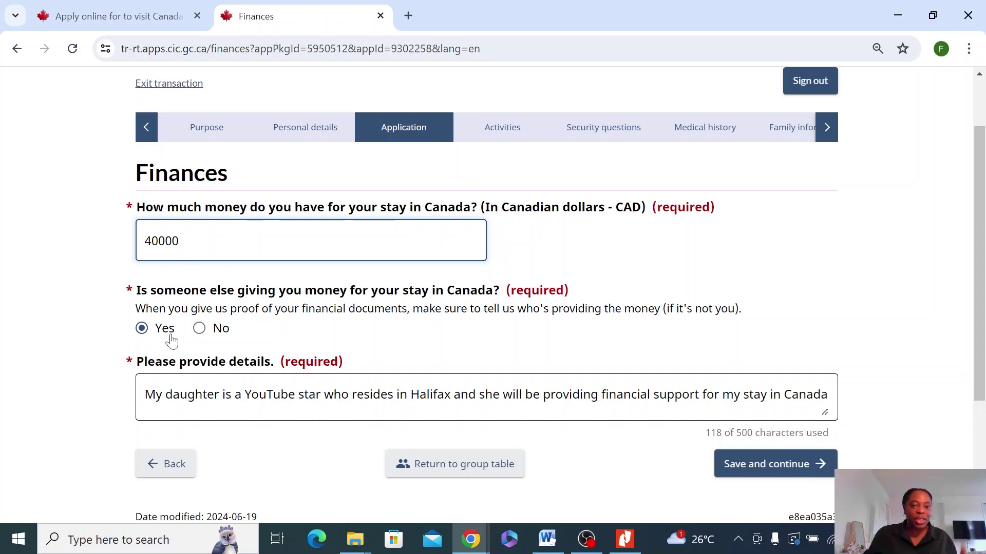
scroll(177, 308, "down", 3)
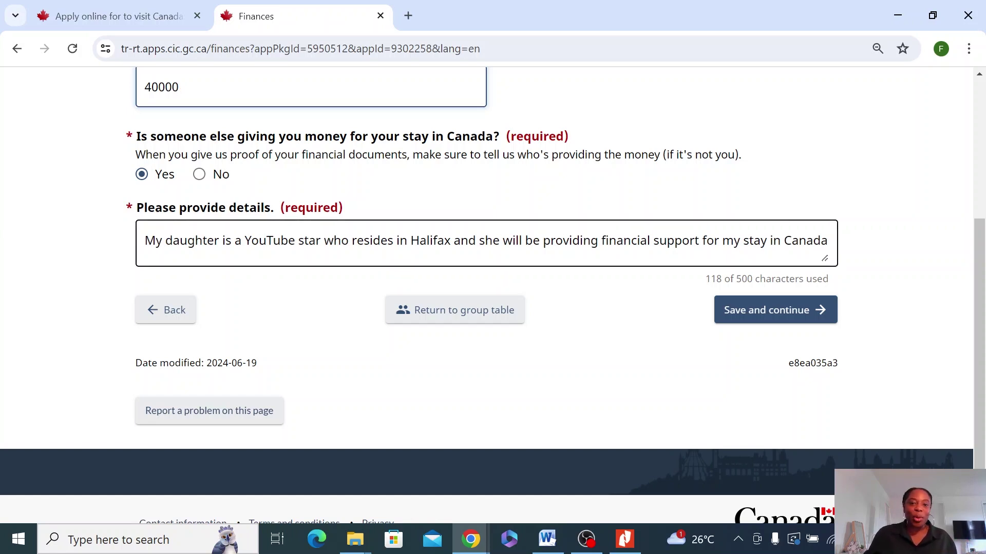
left_click_drag(241, 240, 315, 241)
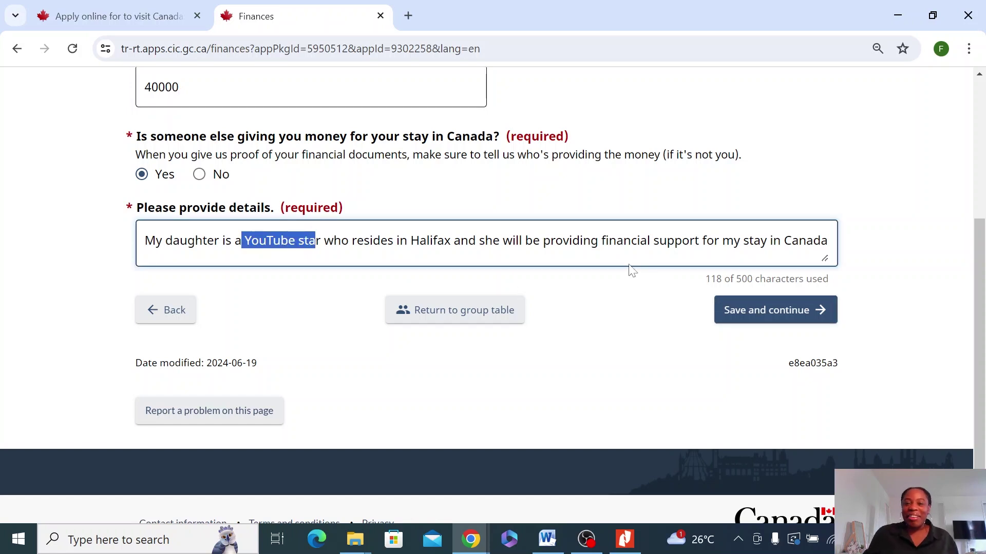
Step: Save the finances answers and look over the Activities page tables
left_click(750, 318)
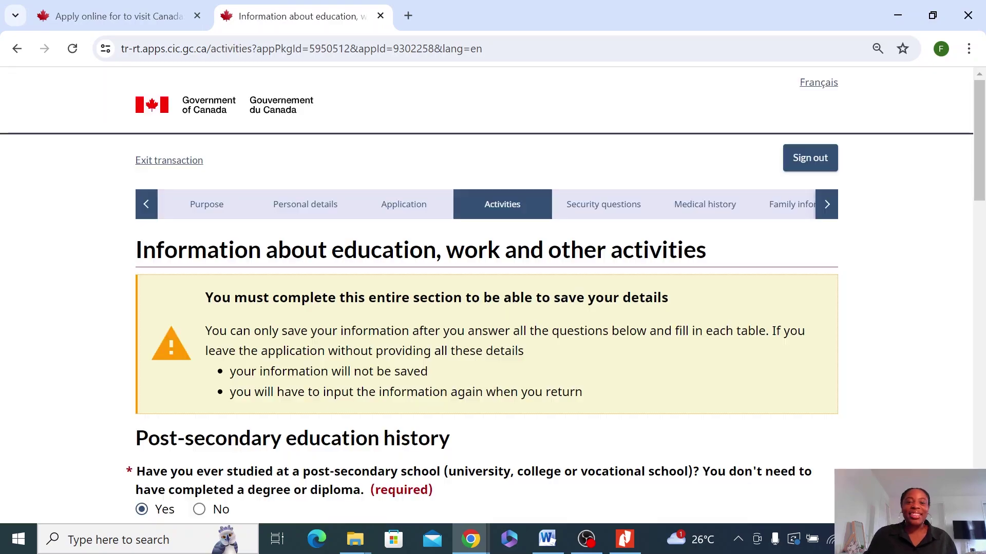
scroll(272, 306, "down", 5)
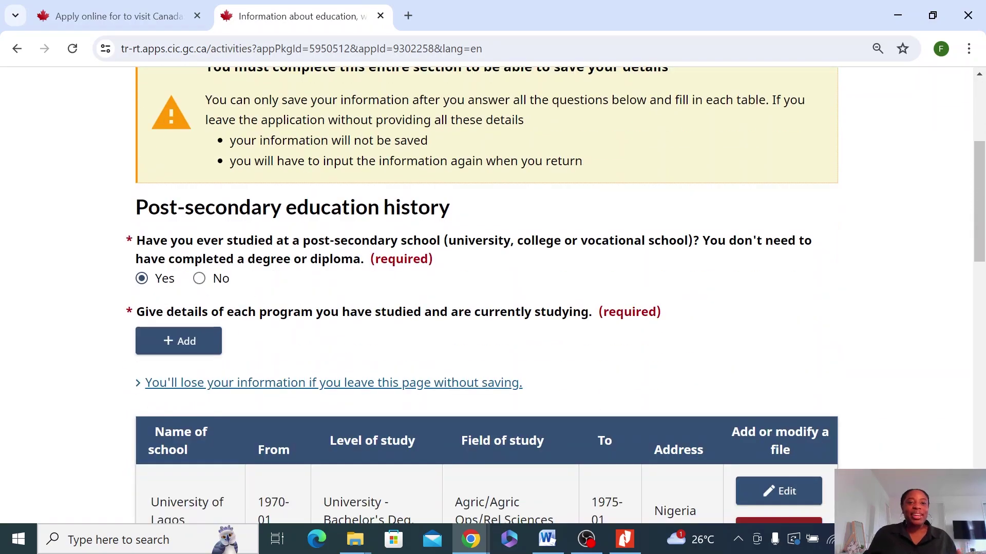
scroll(261, 254, "down", 8)
scroll(262, 255, "up", 5)
scroll(262, 254, "down", 5)
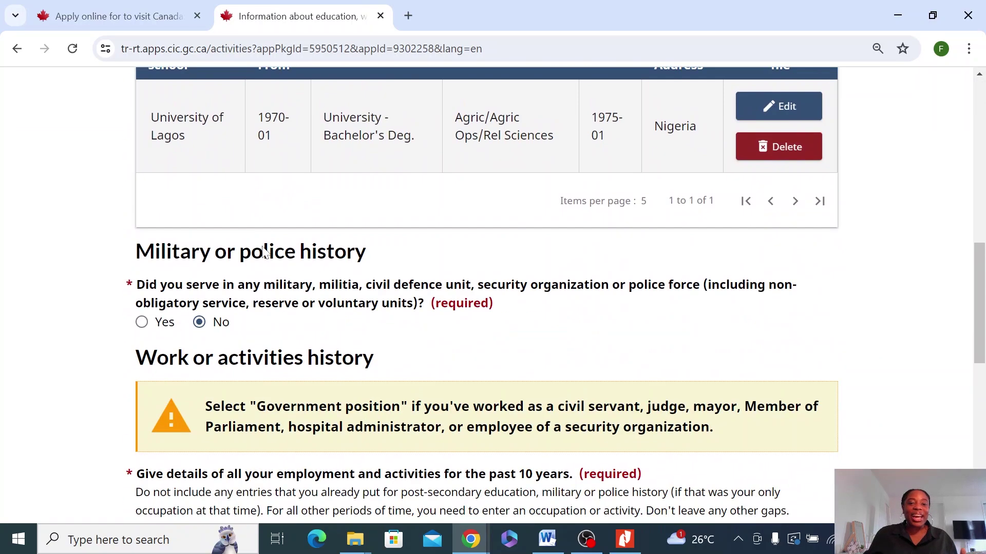
scroll(262, 249, "down", 7)
scroll(260, 243, "up", 6)
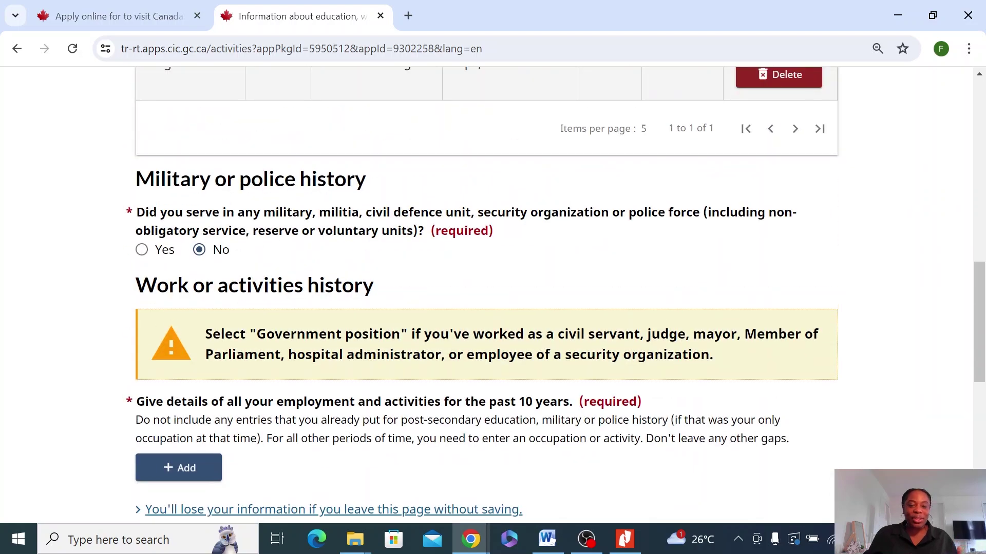
scroll(275, 264, "up", 7)
Step: Save the activities page listing University of Lagos and retired since 2010-01 in Nigeria
scroll(289, 279, "down", 3)
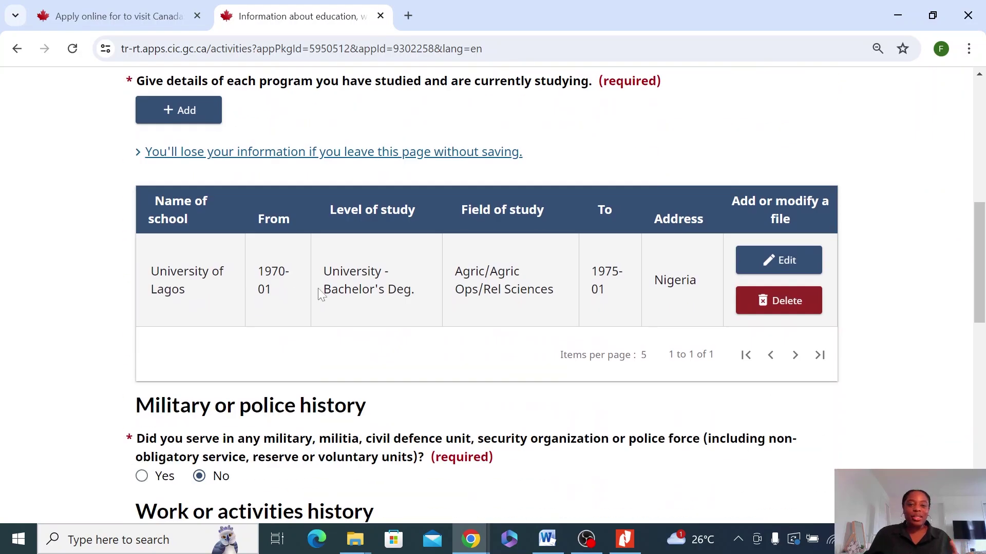
scroll(345, 293, "up", 1)
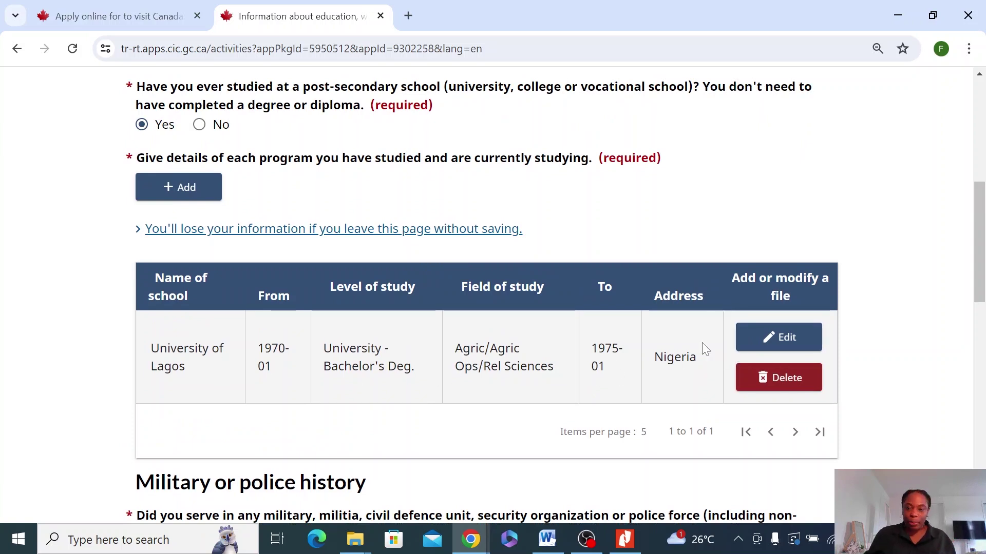
scroll(684, 354, "down", 10)
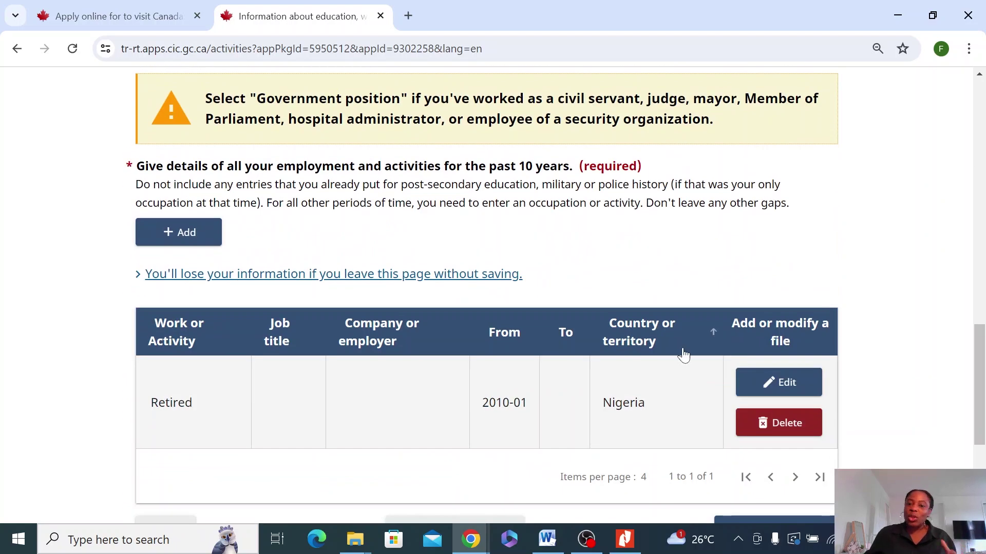
scroll(684, 349, "down", 3)
scroll(676, 337, "up", 3)
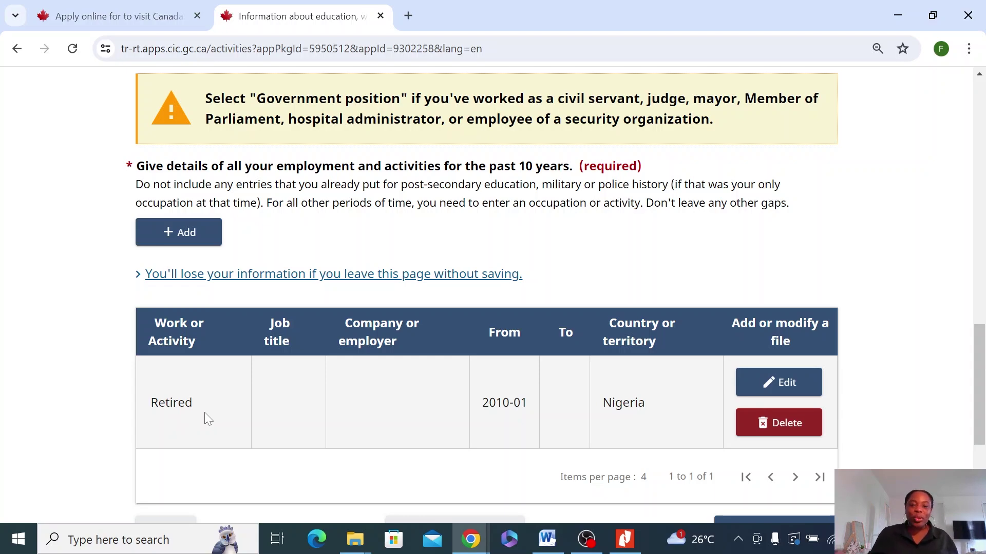
scroll(564, 383, "up", 10)
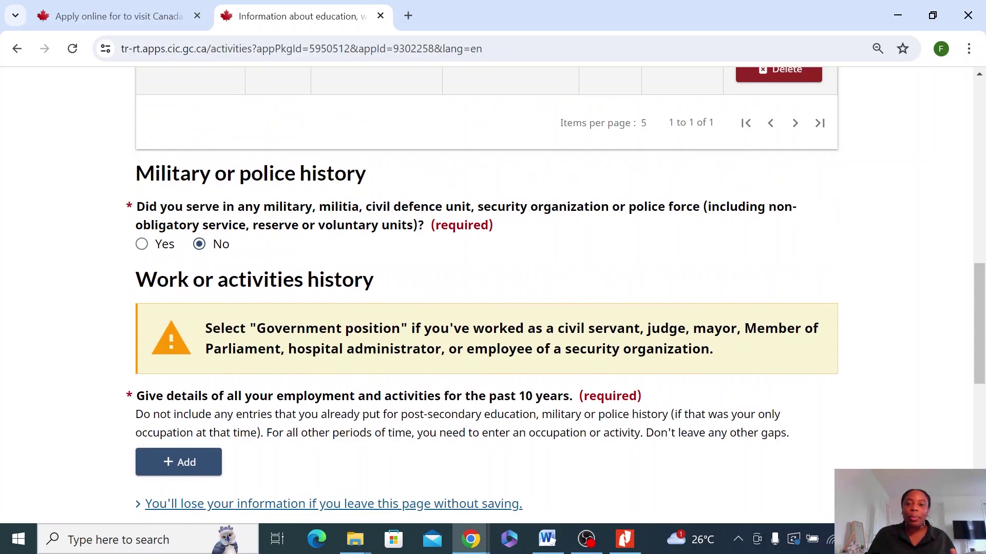
scroll(539, 349, "down", 6)
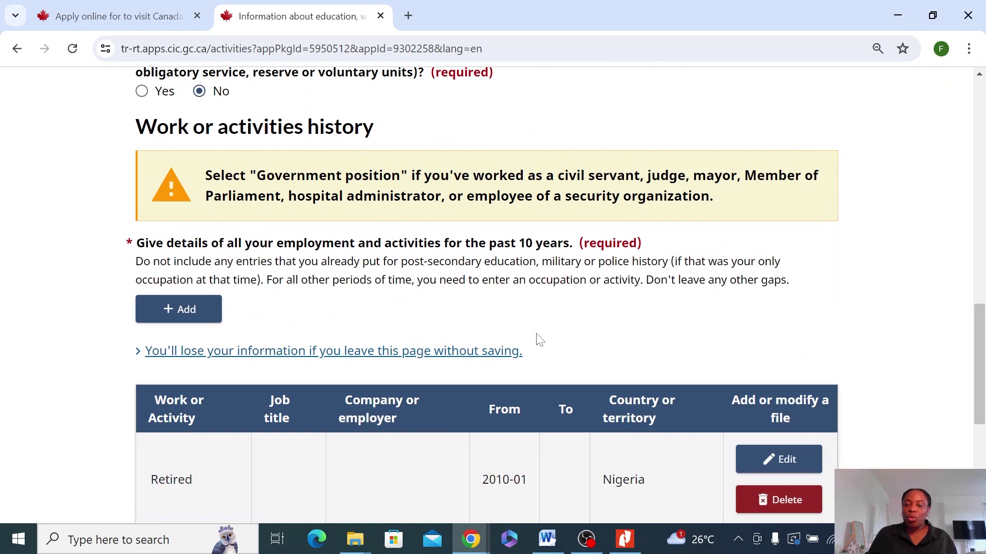
scroll(539, 338, "down", 5)
left_click(797, 300)
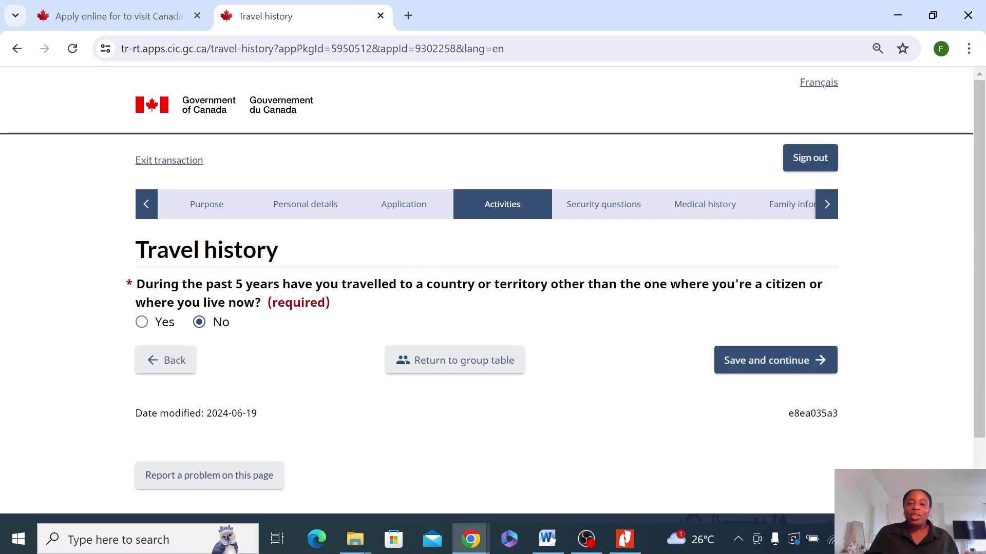
Step: Leave the past-5-years travel question answered No and save the Travel history page
left_click(141, 322)
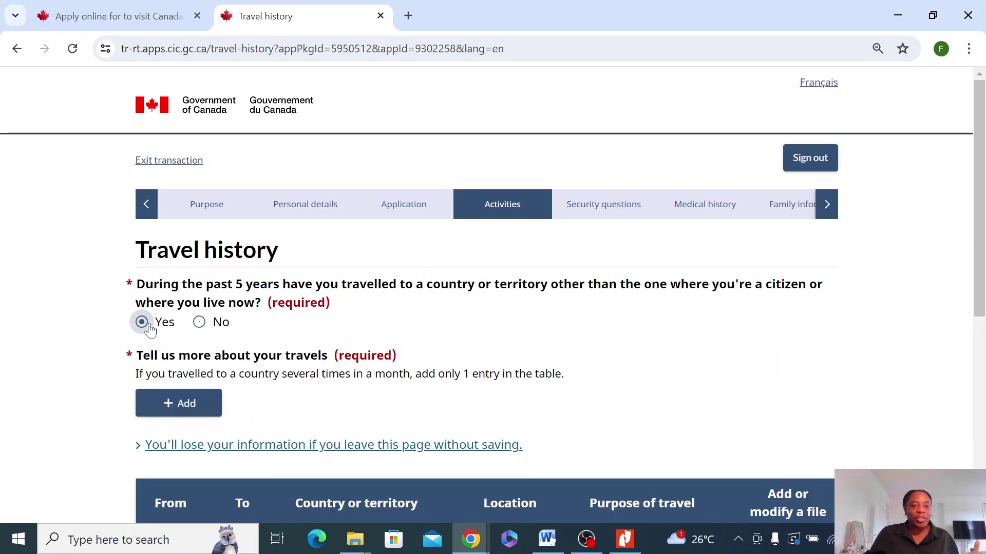
scroll(186, 341, "down", 5)
scroll(172, 277, "up", 3)
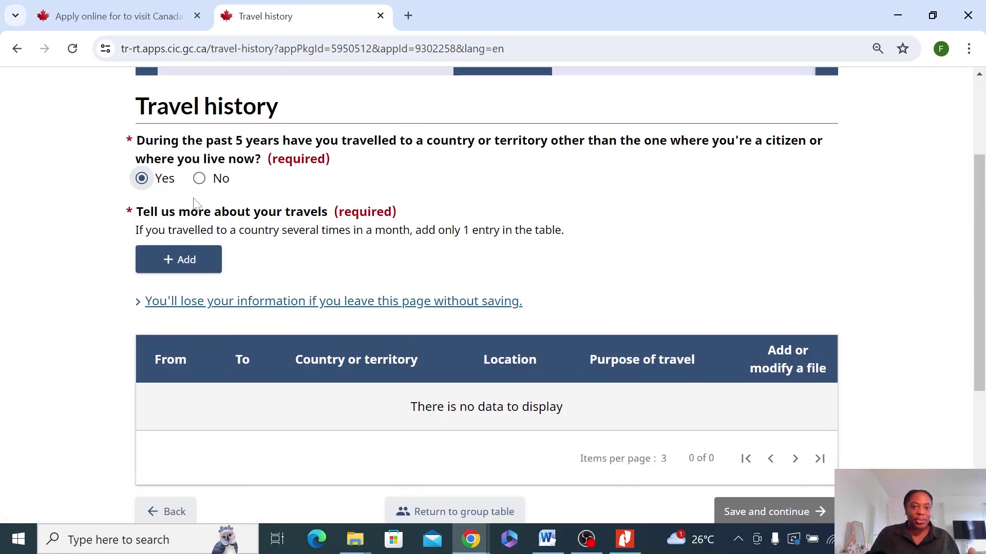
left_click(198, 176)
left_click(794, 268)
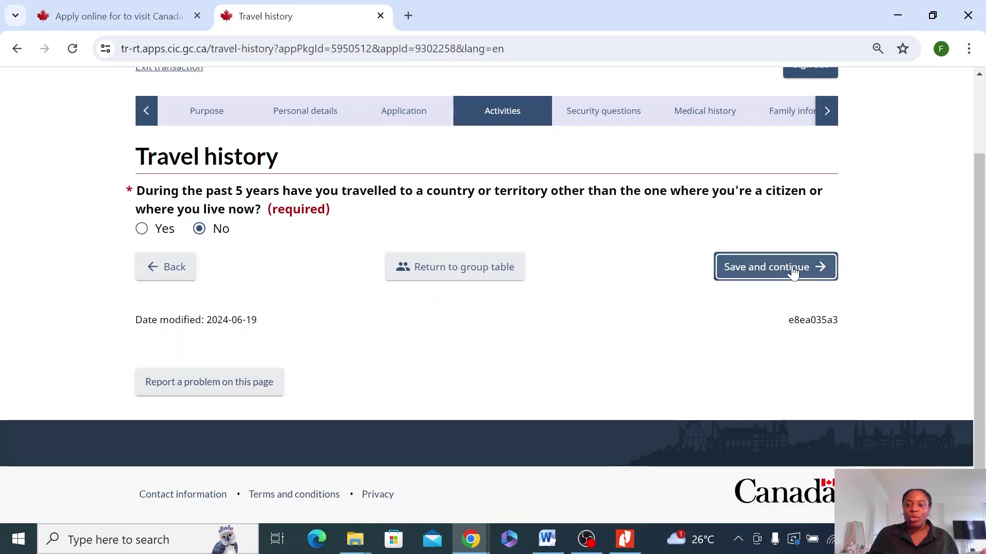
Step: Submit the Travel history (continued), Criminality and security, and security questions pages, all No
scroll(183, 259, "down", 1)
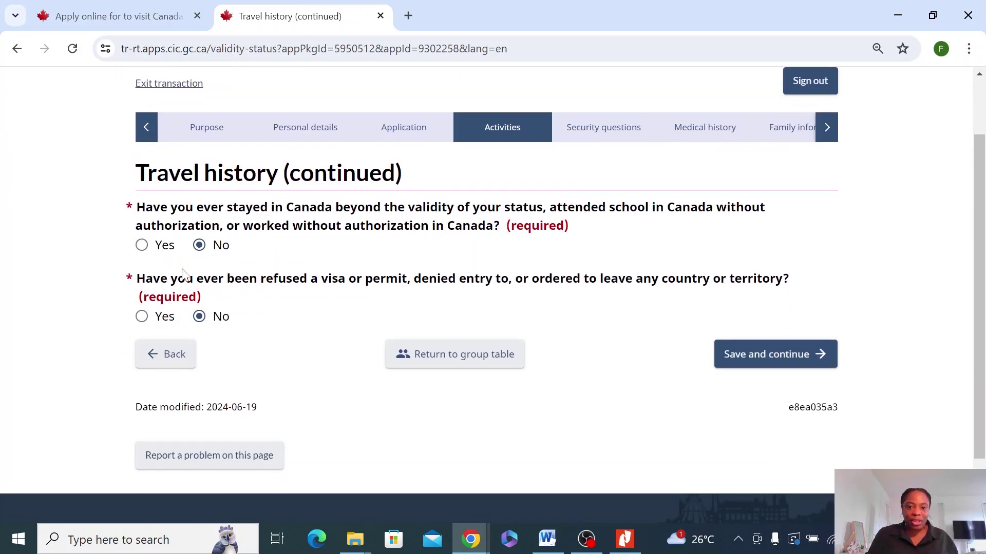
left_click(747, 361)
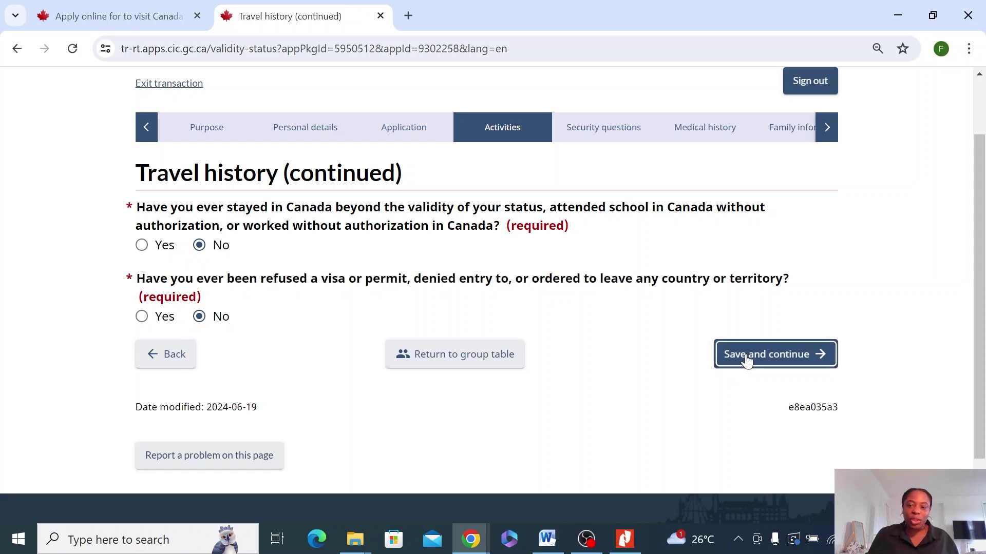
scroll(231, 164, "down", 3)
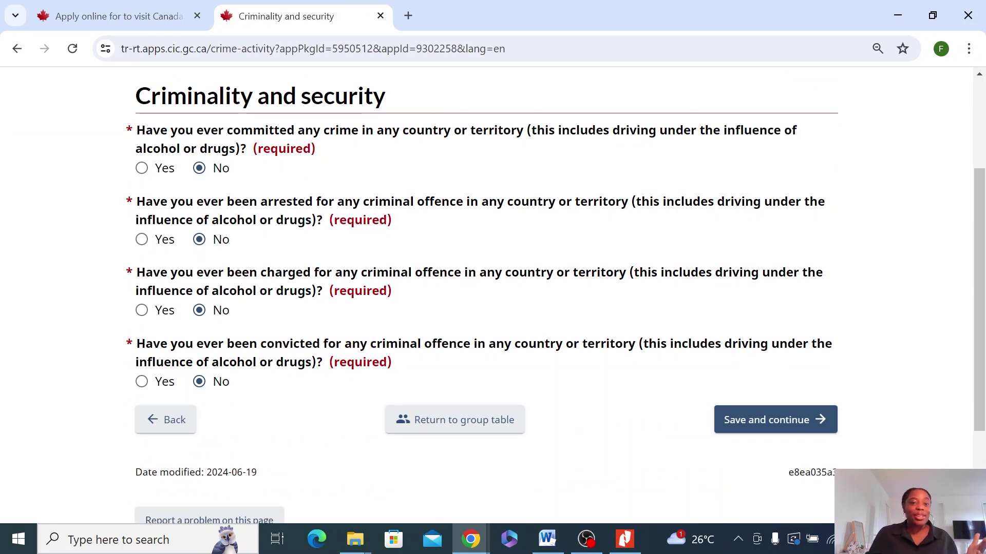
left_click(776, 429)
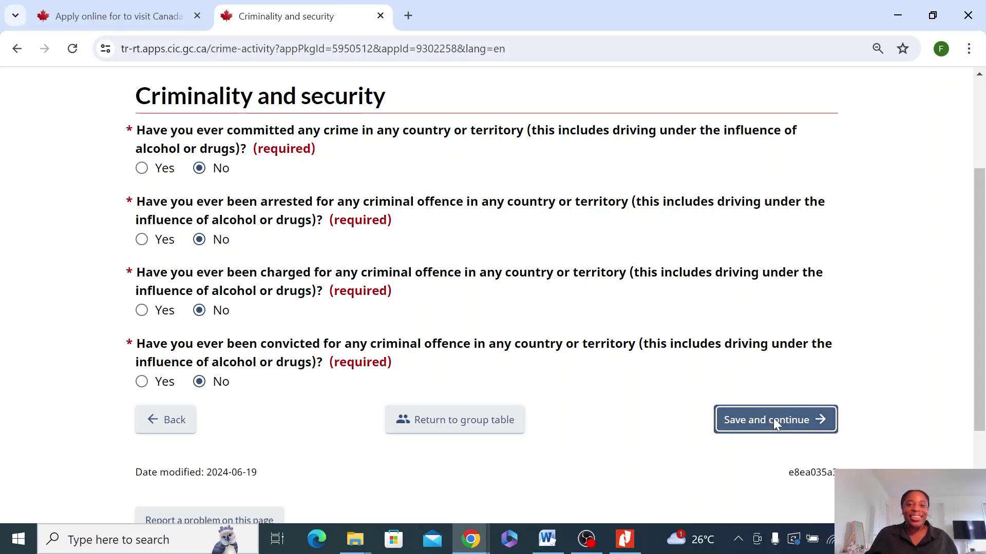
scroll(387, 265, "down", 2)
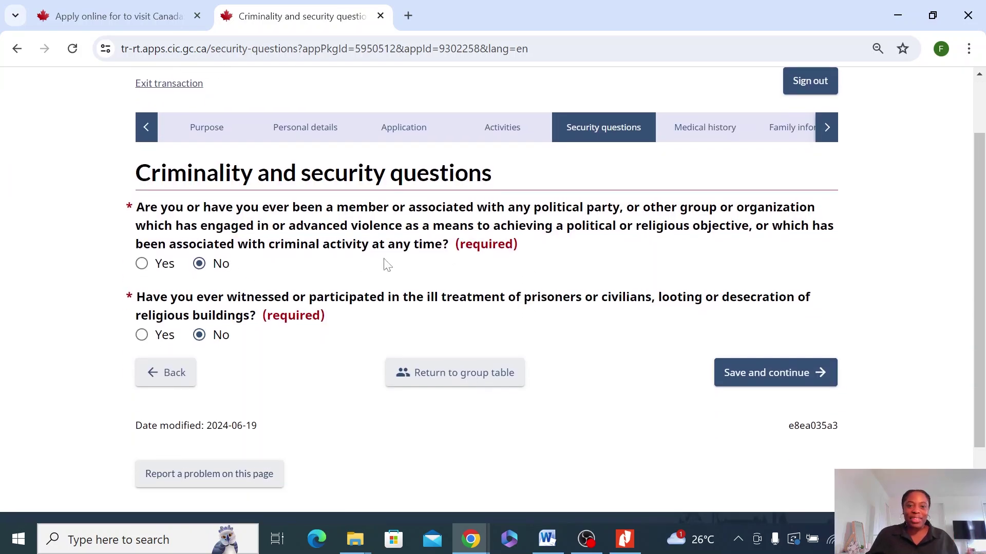
left_click(739, 380)
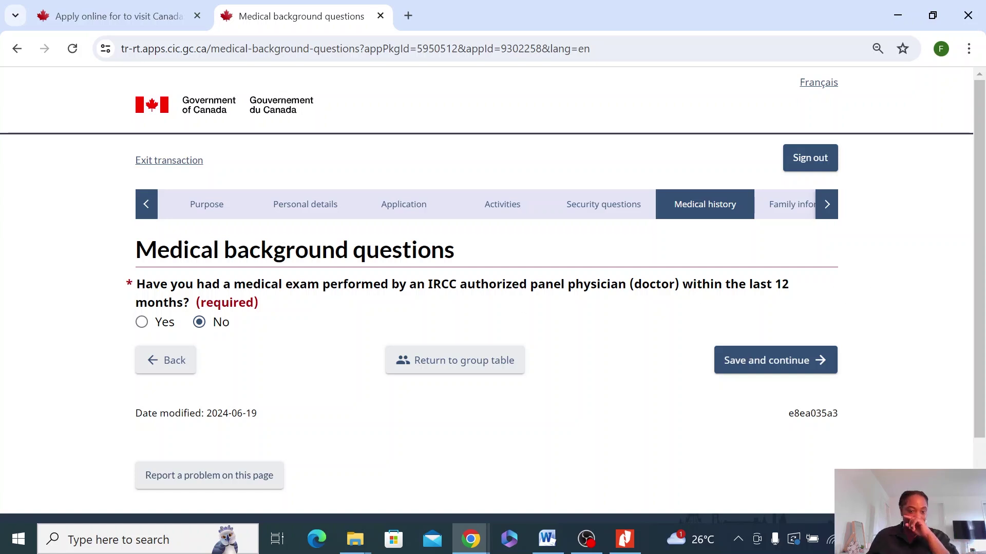
Step: Set the recent panel medical exam answer to No and save it
left_click(142, 322)
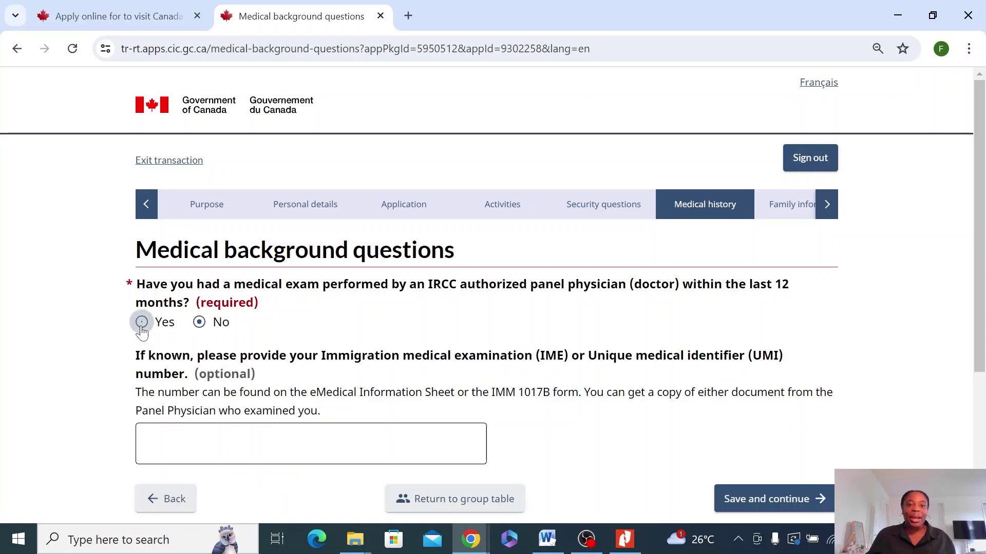
scroll(277, 379, "down", 3)
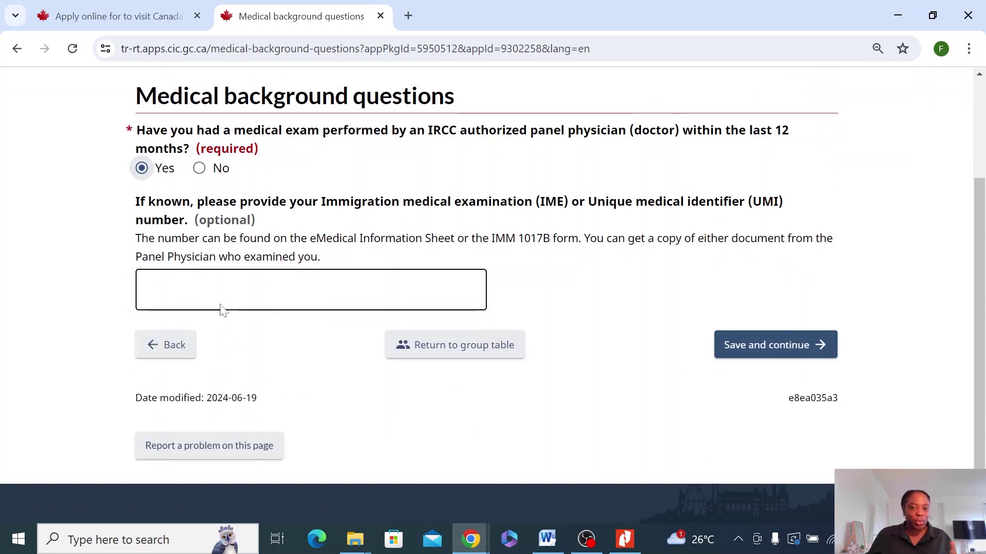
left_click(199, 169)
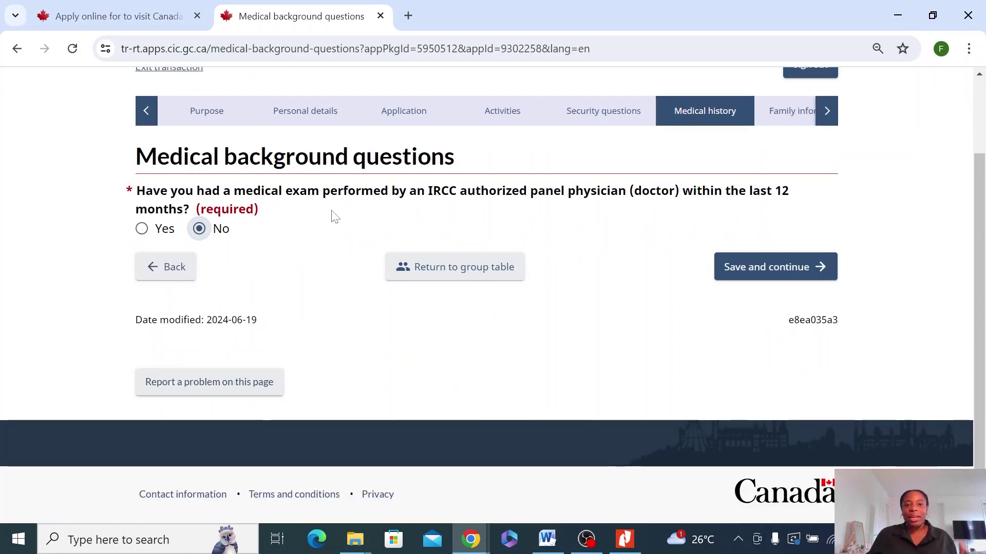
left_click(775, 269)
Step: Submit the tuberculosis and remaining medical background pages, all answered No
scroll(374, 345, "down", 3)
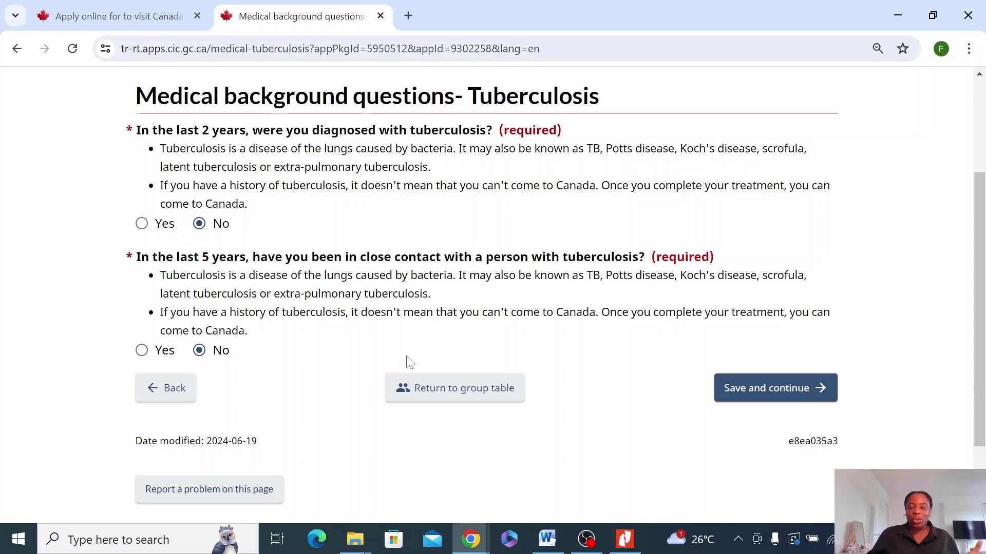
left_click(797, 395)
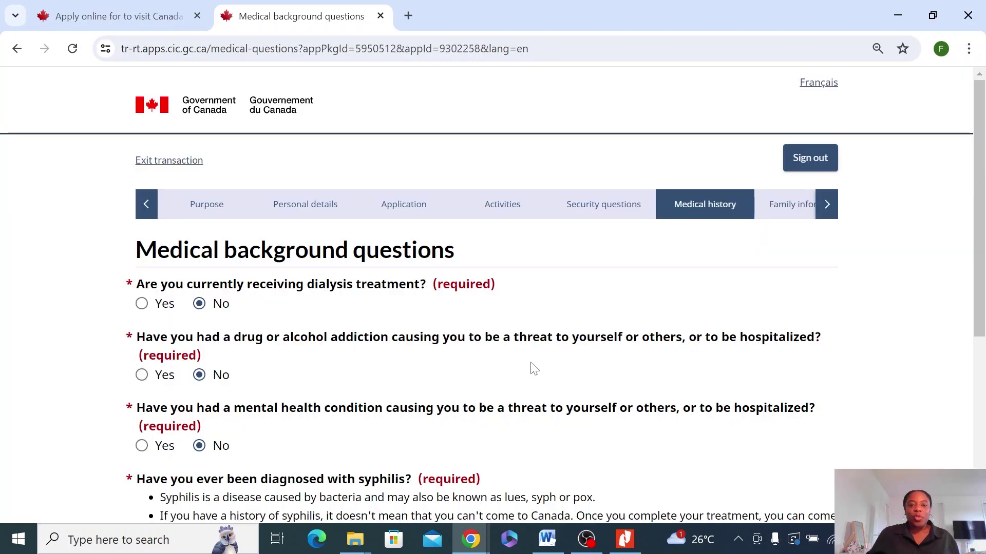
scroll(319, 282, "down", 2)
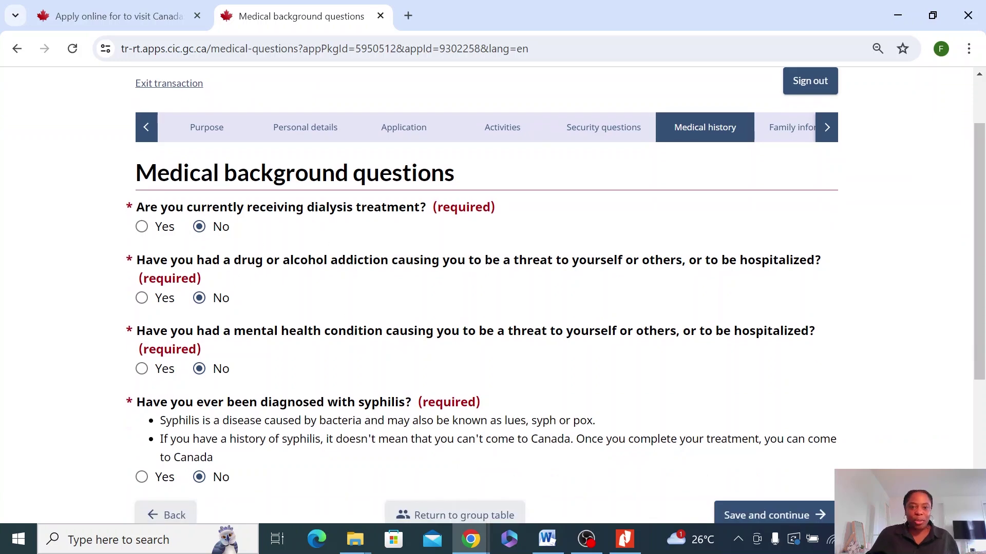
scroll(352, 153, "down", 2)
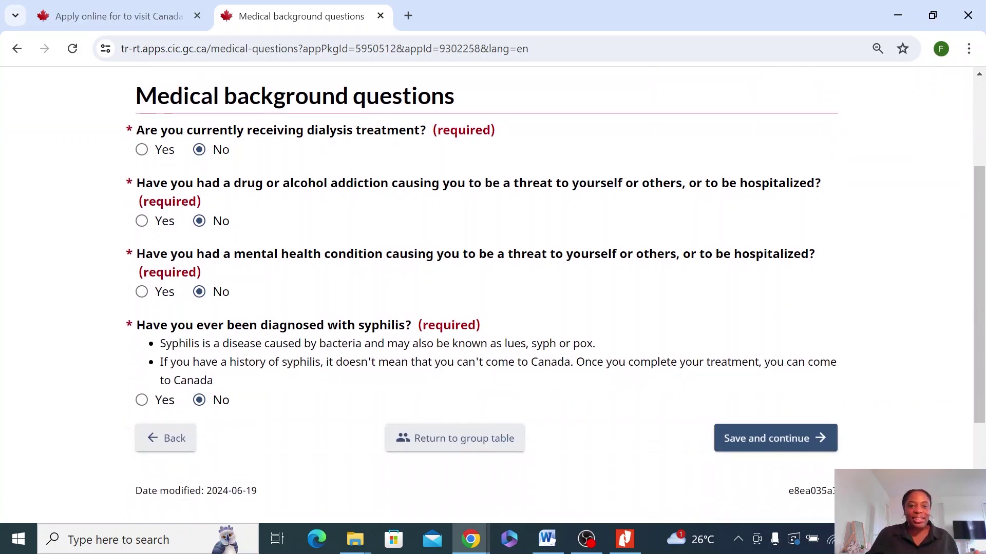
left_click(806, 445)
Step: Check the married status and the retired, accompanying spouse's details, then save family information
scroll(205, 368, "down", 2)
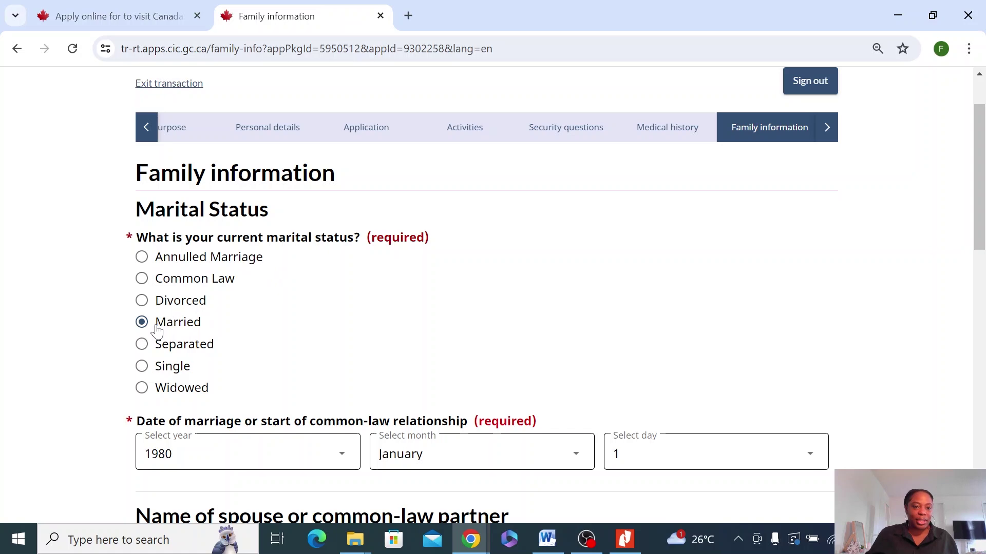
scroll(220, 361, "down", 3)
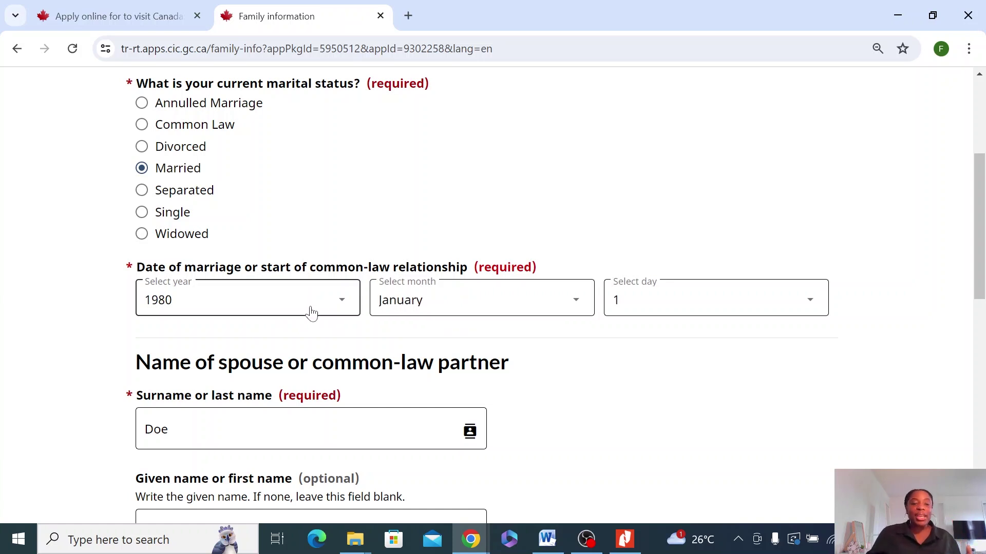
scroll(268, 279, "down", 1)
scroll(180, 262, "down", 1)
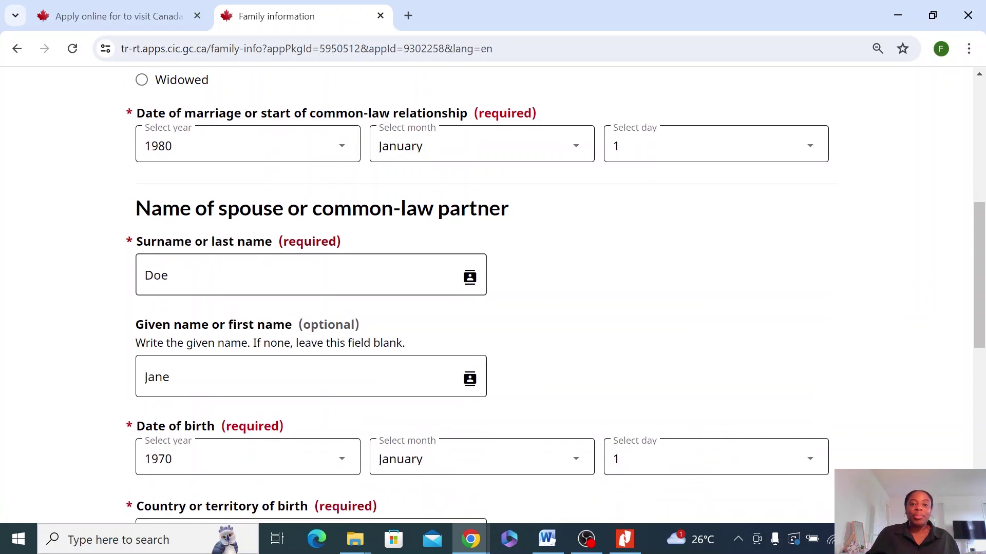
scroll(319, 288, "up", 1)
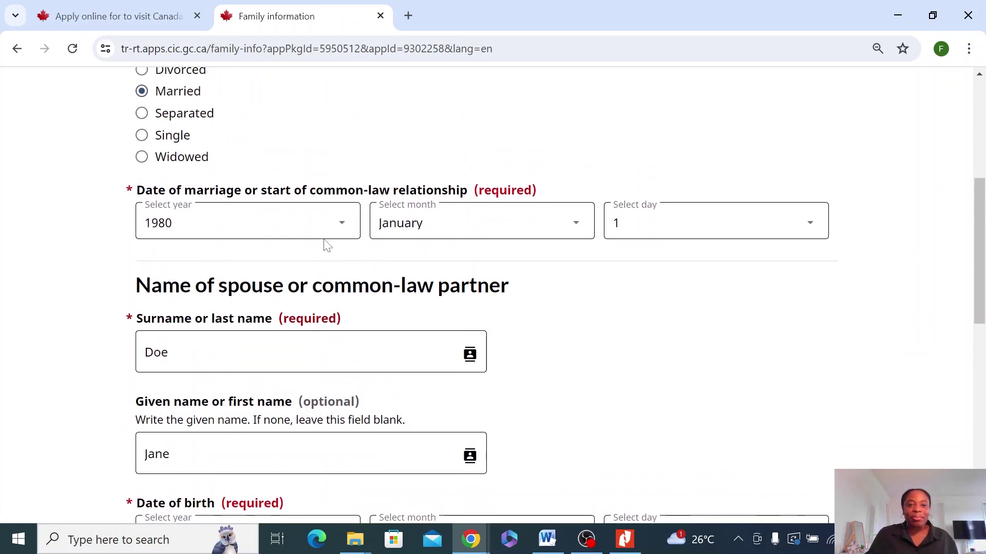
scroll(332, 259, "down", 1)
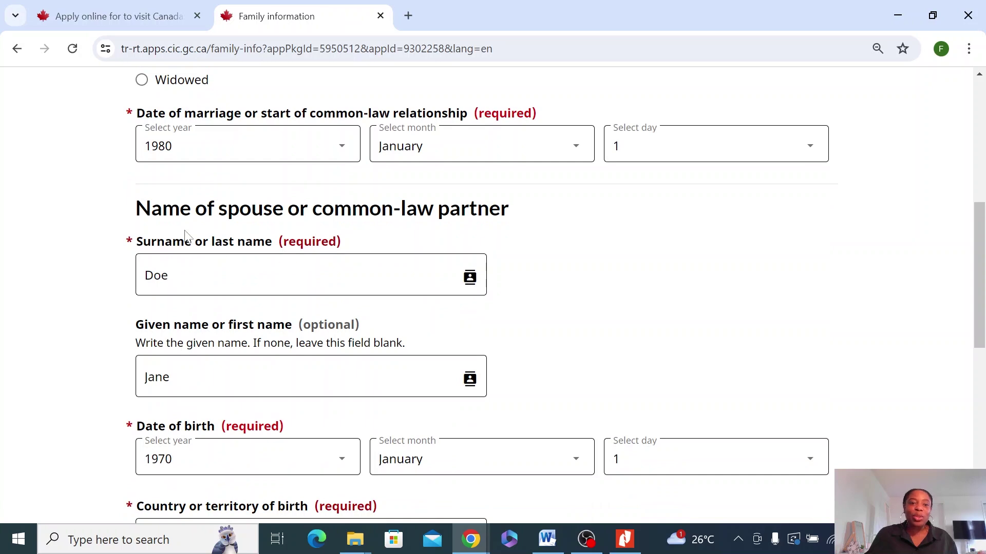
scroll(231, 267, "down", 1)
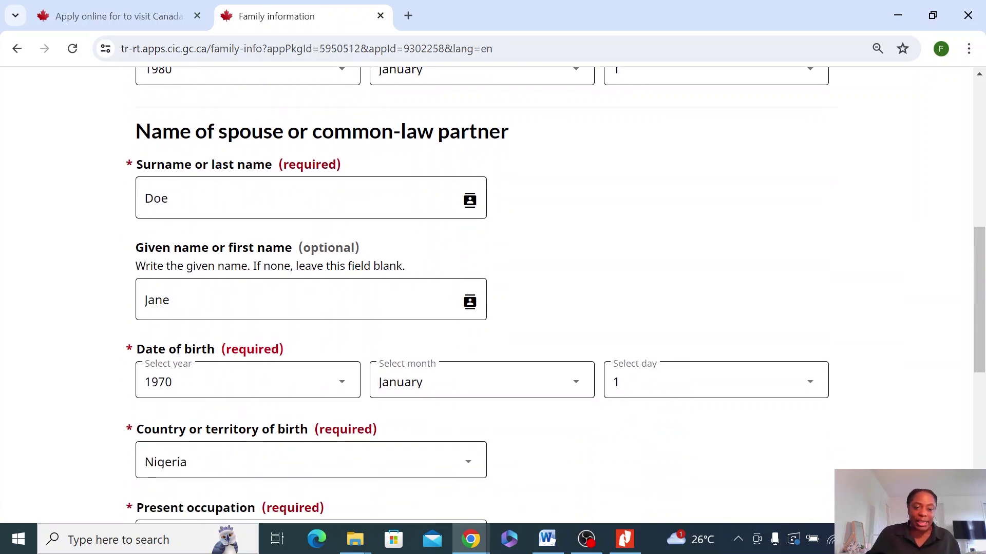
scroll(236, 394, "down", 1)
scroll(240, 410, "up", 1)
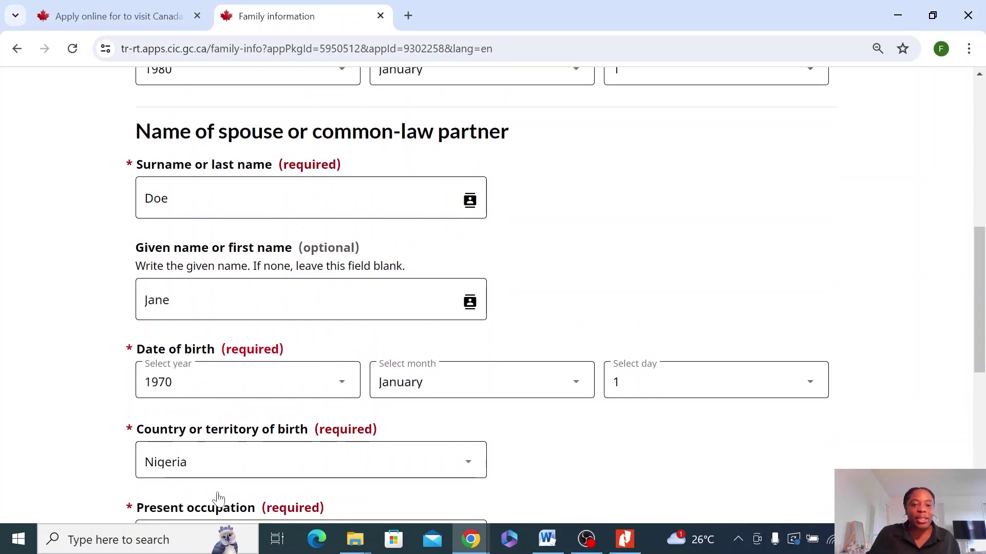
scroll(221, 462, "down", 3)
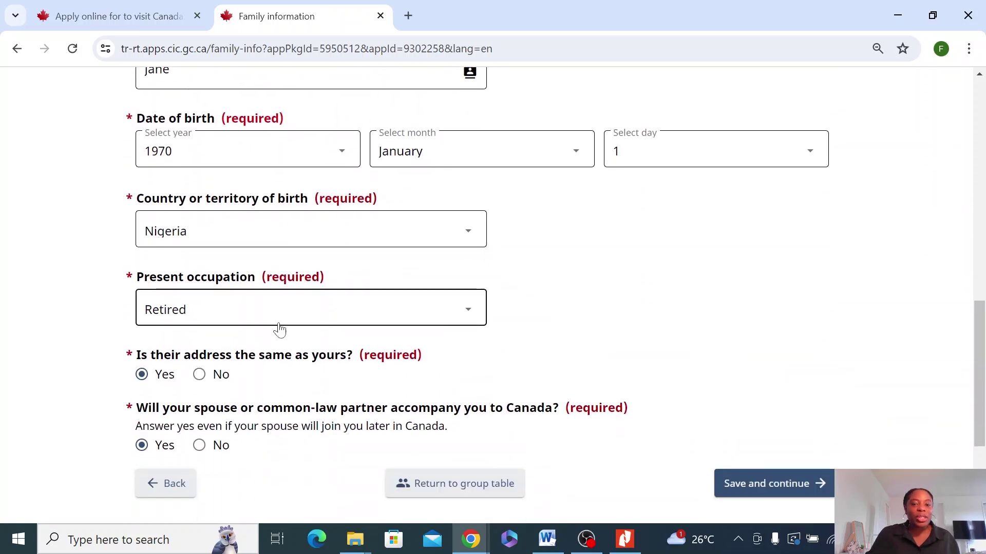
scroll(189, 310, "down", 1)
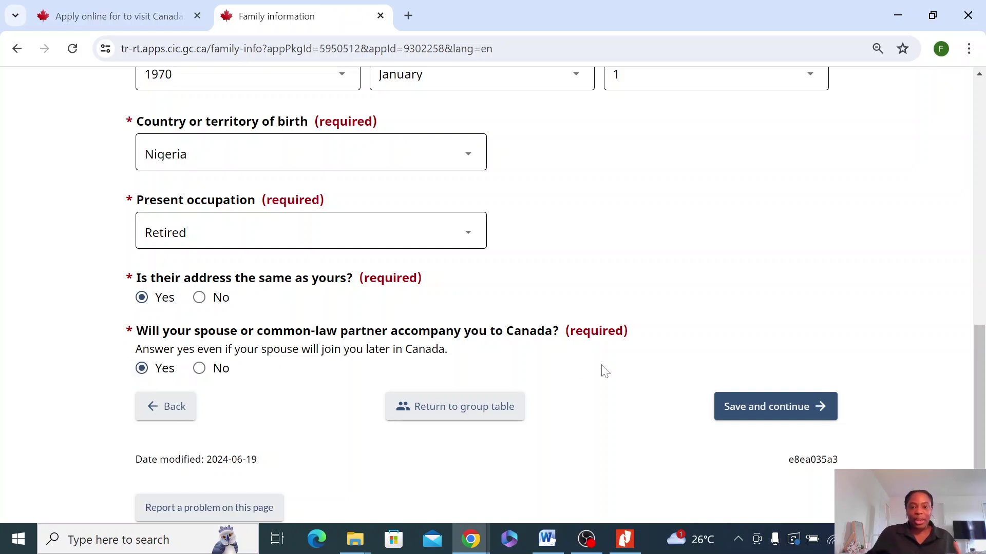
left_click(777, 407)
scroll(425, 321, "down", 3)
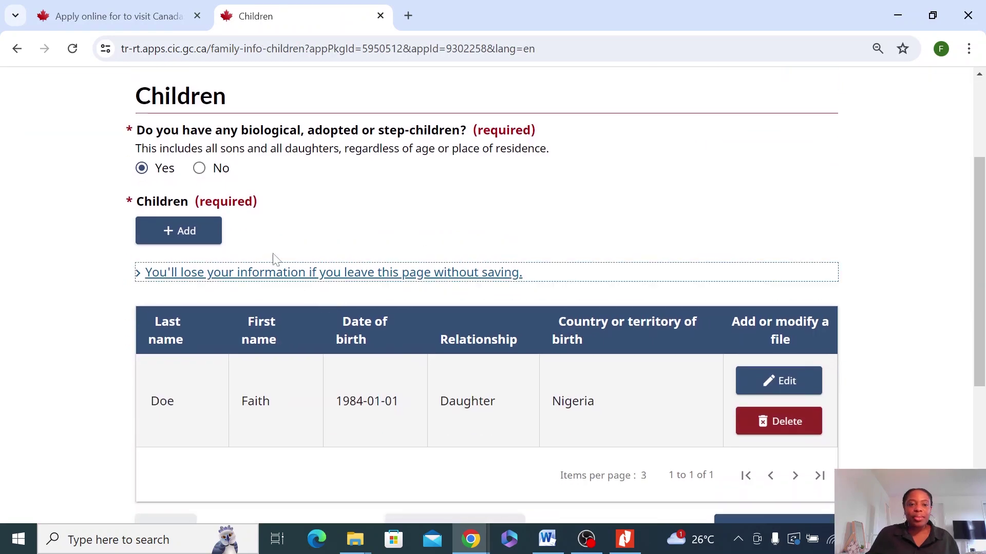
scroll(298, 279, "up", 2)
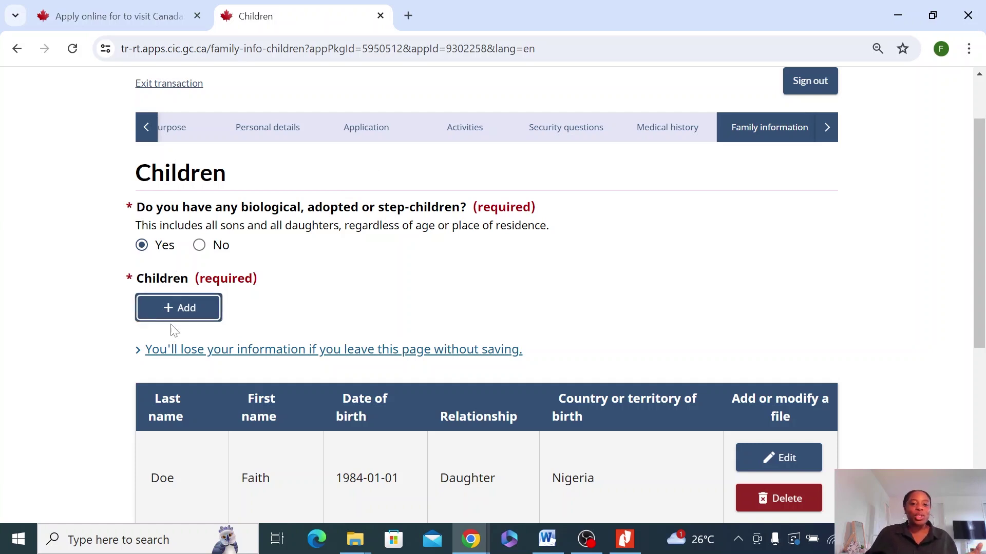
scroll(187, 341, "down", 3)
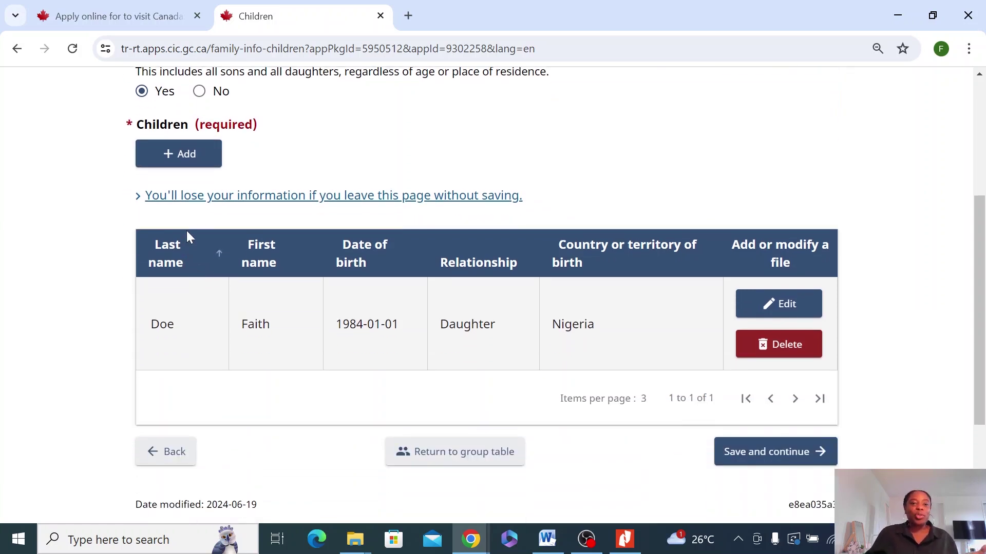
scroll(186, 230, "up", 2)
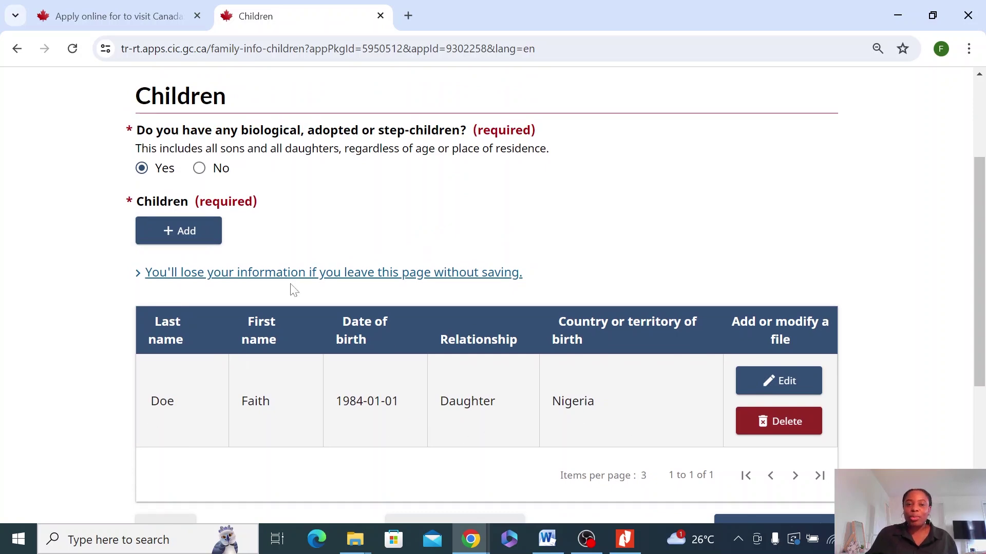
left_click(191, 234)
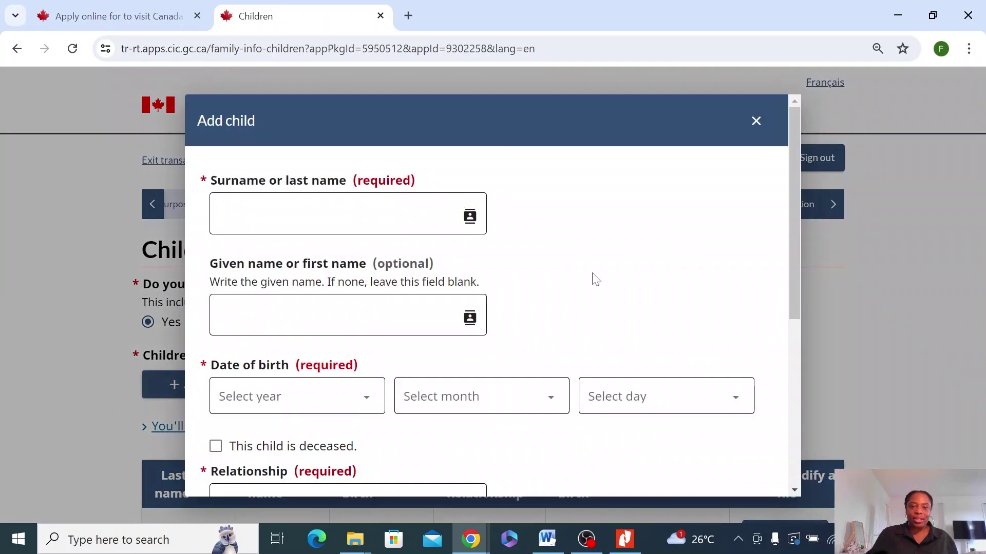
left_click(756, 121)
scroll(860, 367, "down", 7)
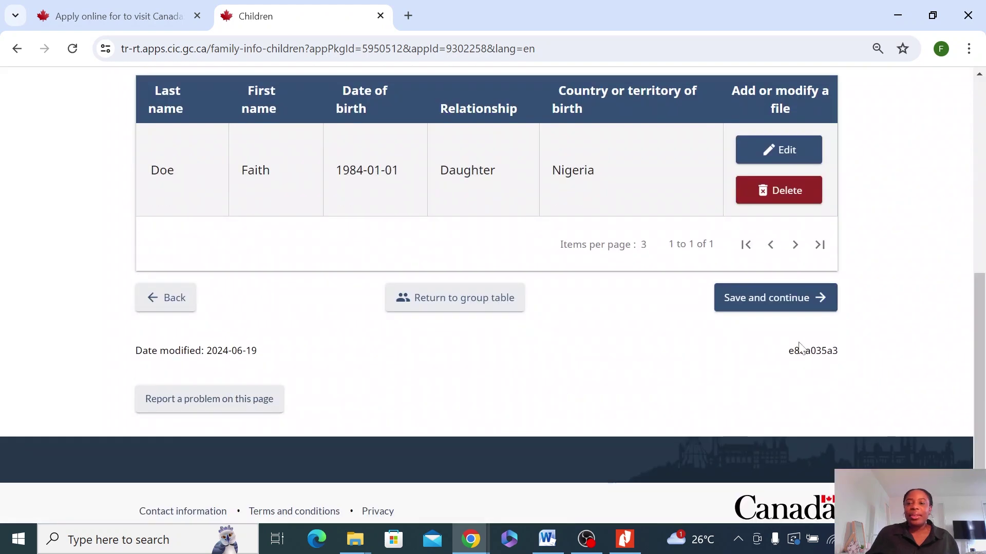
Step: Save the children details and review the parents table listing the father and mother
left_click(770, 298)
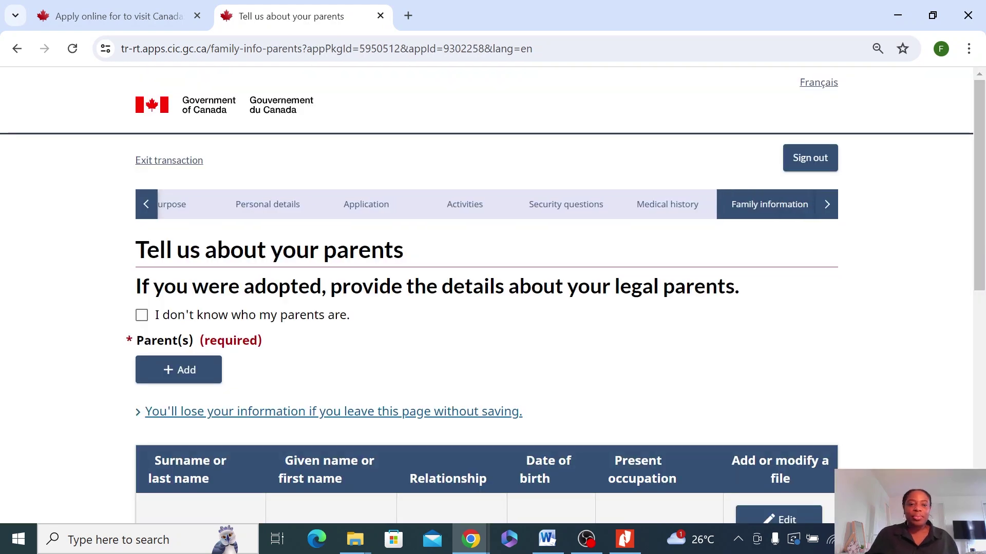
scroll(186, 290, "down", 3)
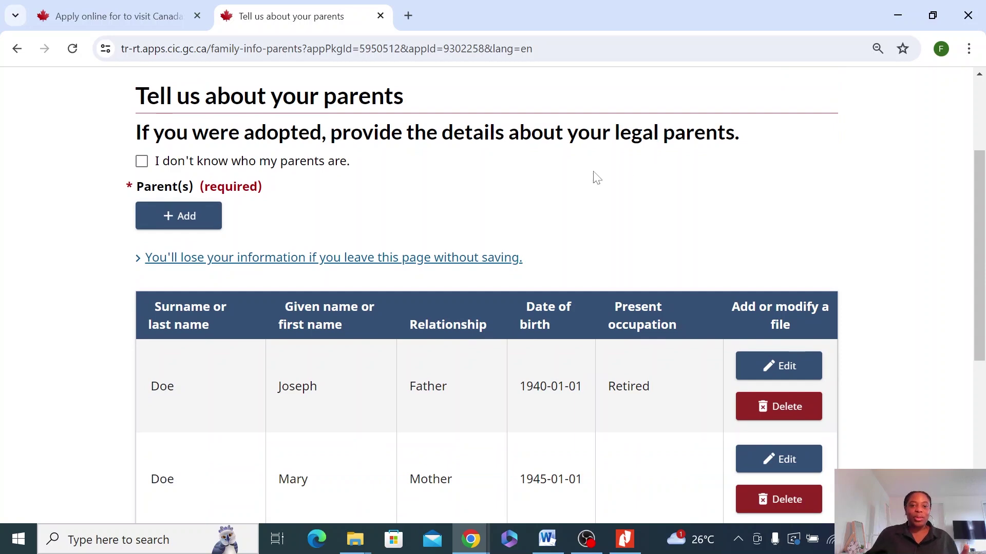
scroll(580, 178, "down", 2)
scroll(264, 194, "up", 2)
scroll(257, 216, "up", 2)
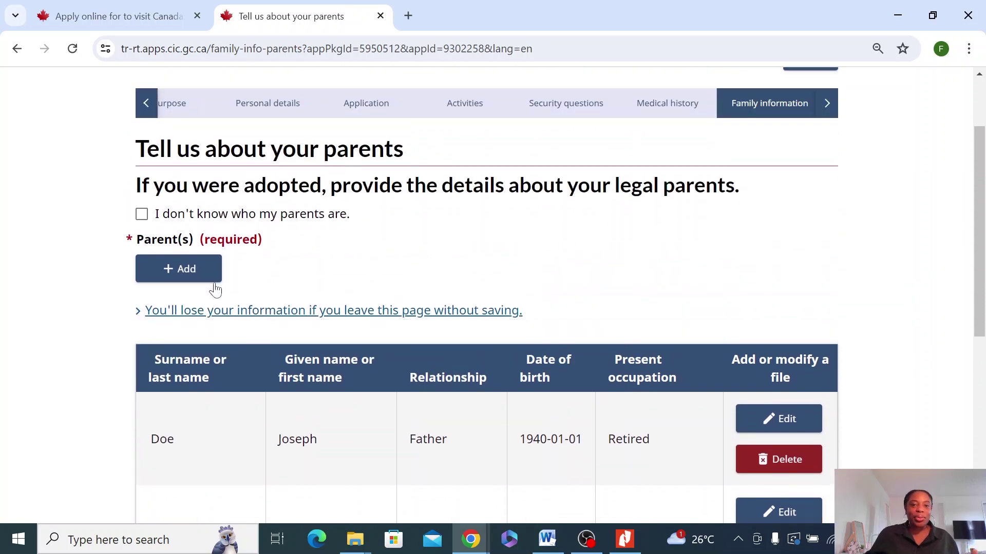
scroll(621, 316, "down", 7)
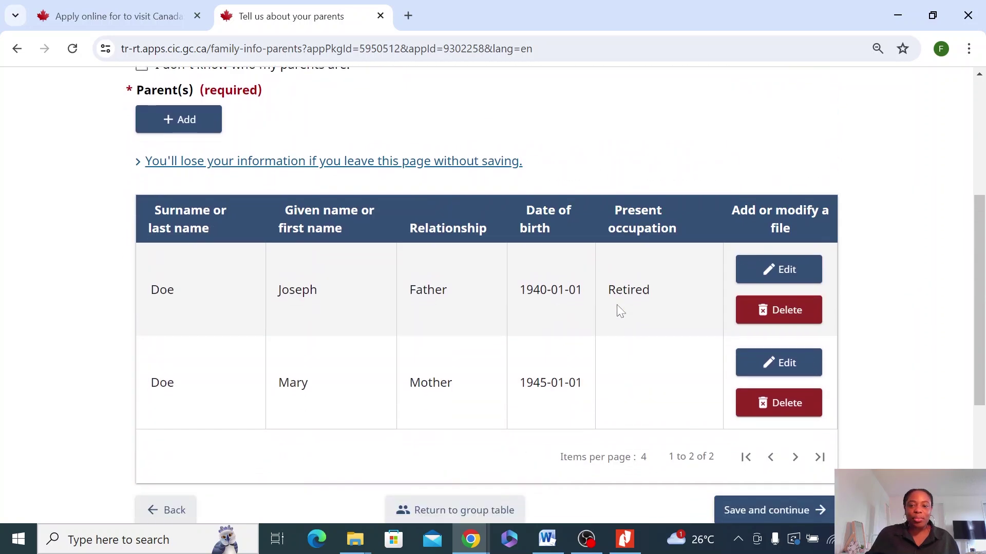
scroll(565, 281, "up", 3)
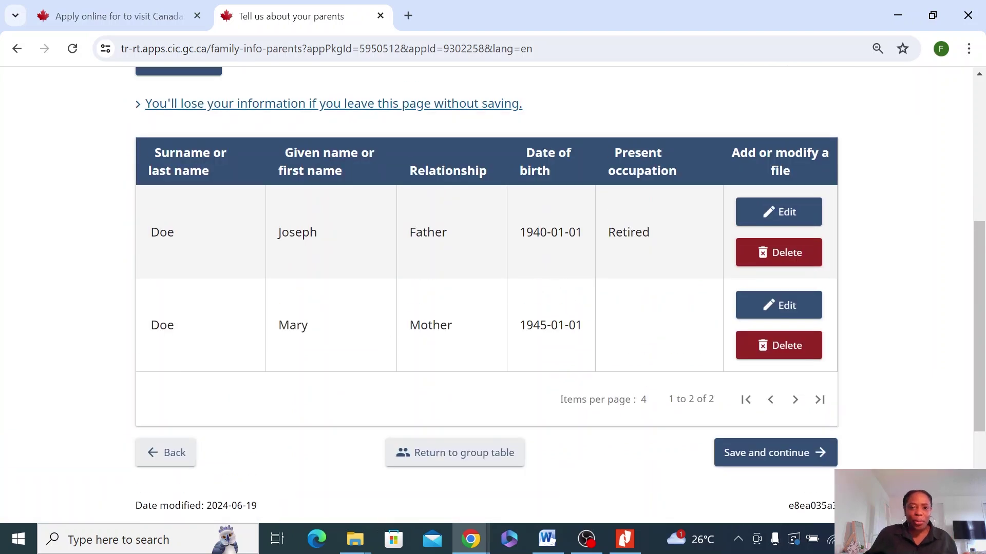
scroll(436, 318, "up", 2)
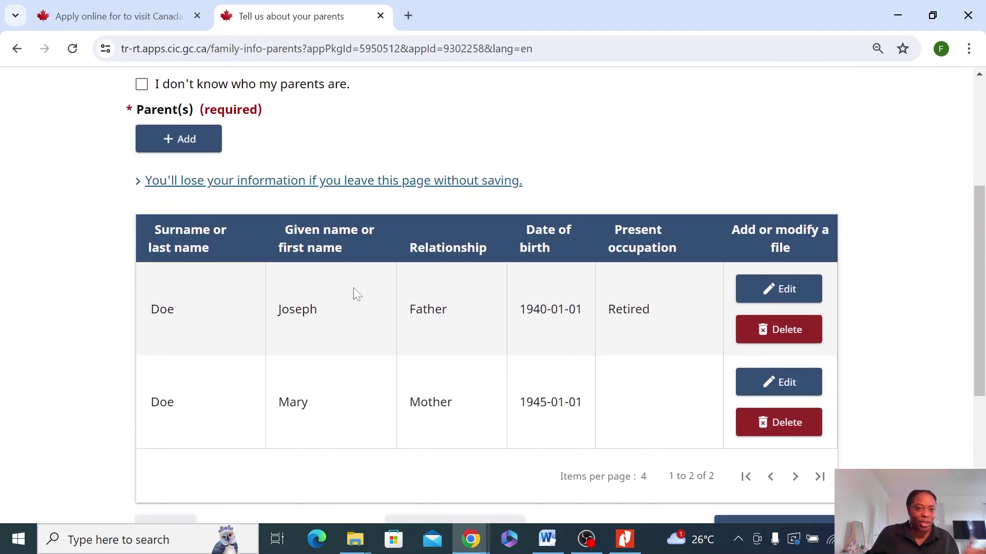
scroll(300, 288, "up", 2)
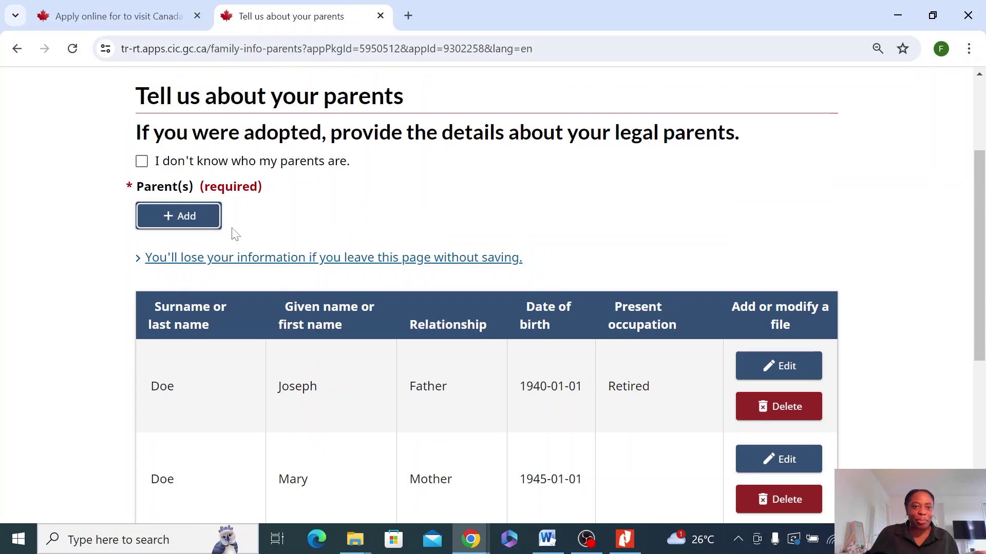
scroll(359, 272, "down", 2)
scroll(398, 292, "up", 2)
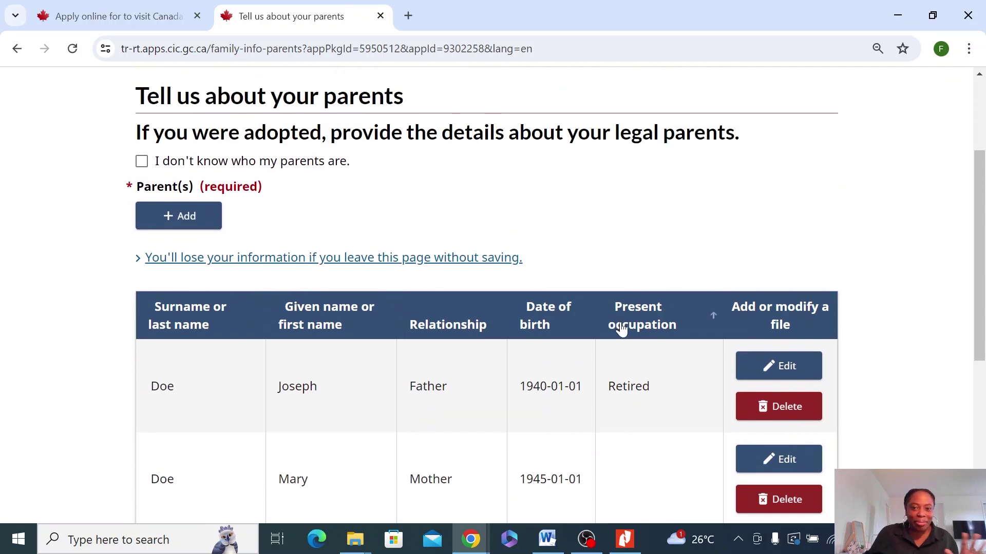
scroll(621, 328, "down", 3)
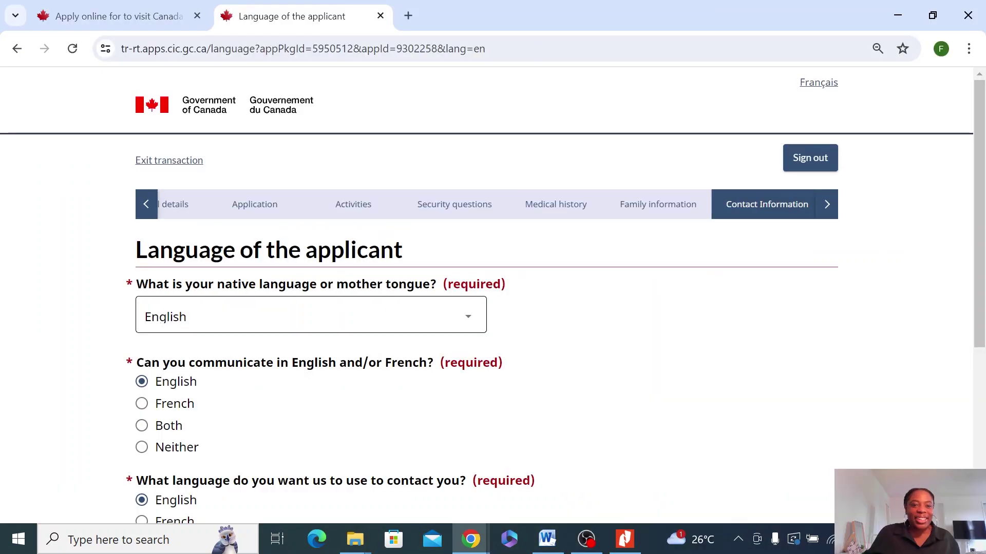
Step: Keep English as native language, choose English for communication, and save the language answers
scroll(406, 241, "down", 2)
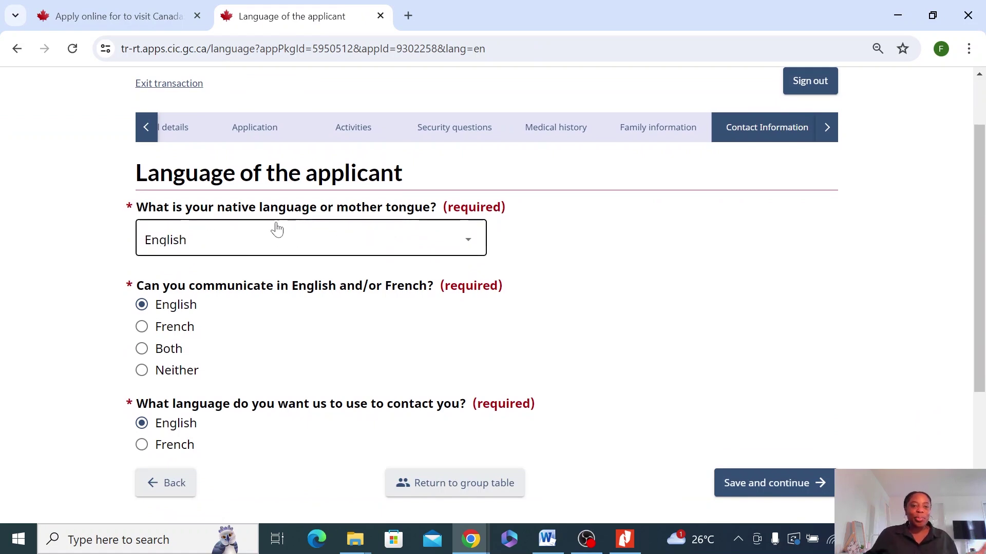
left_click(243, 250)
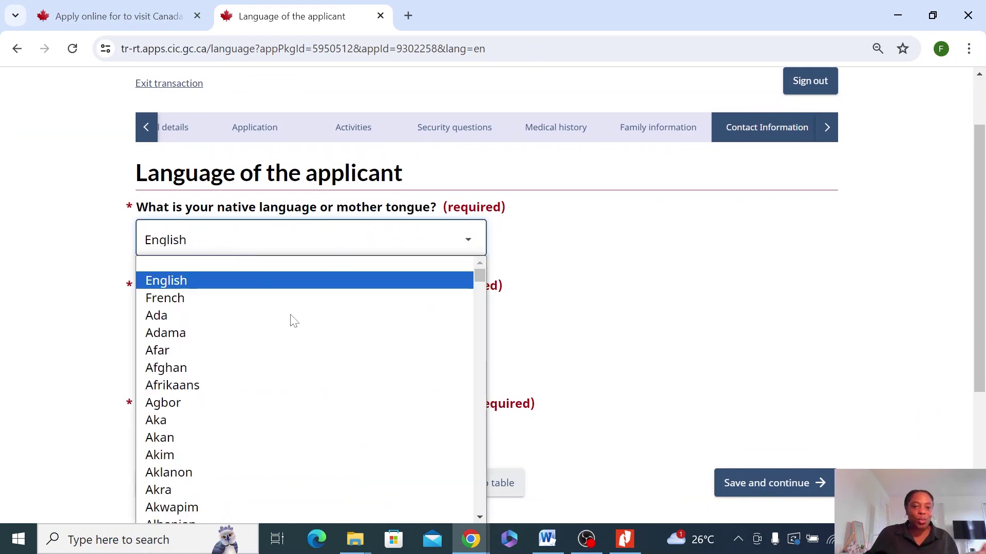
key("Tab")
key("Down")
scroll(300, 349, "down", 2)
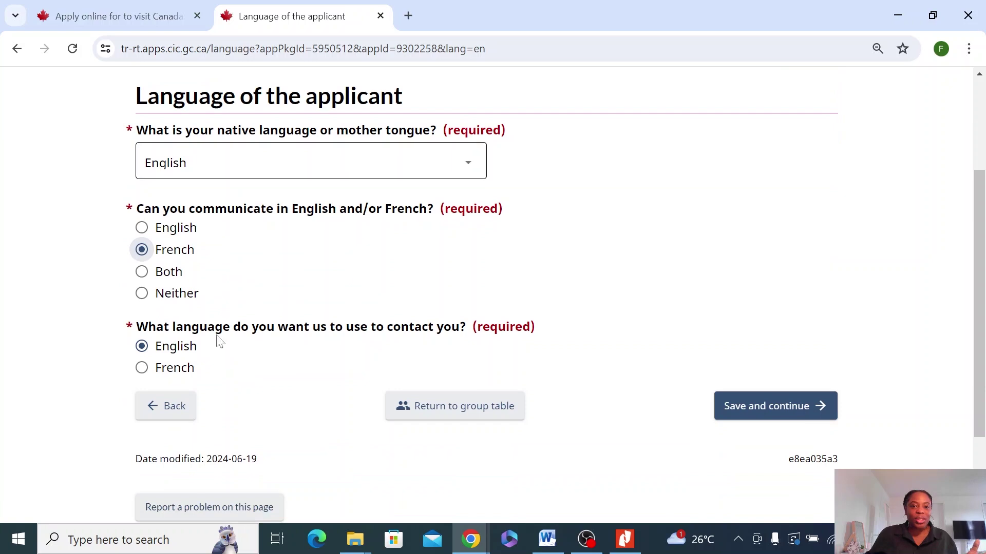
left_click(144, 229)
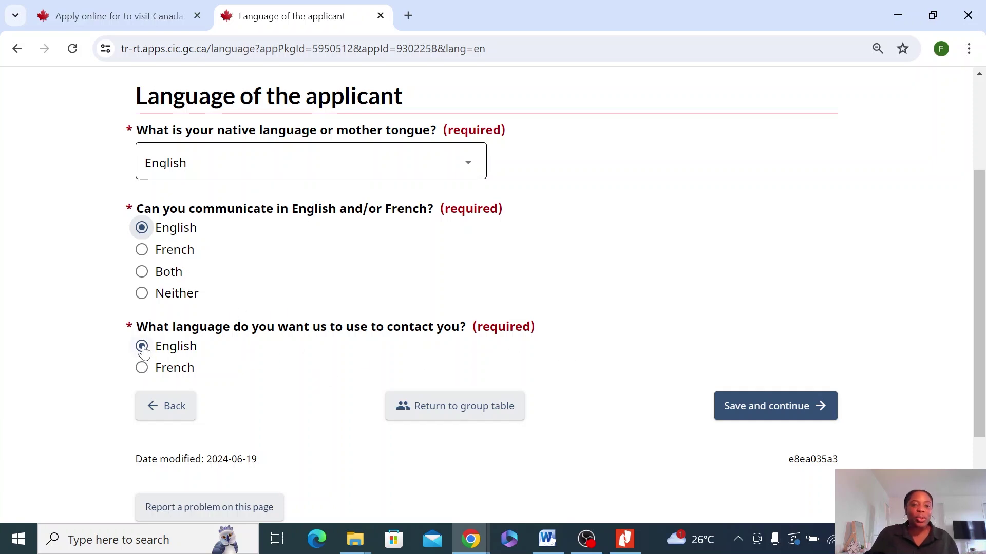
left_click(753, 398)
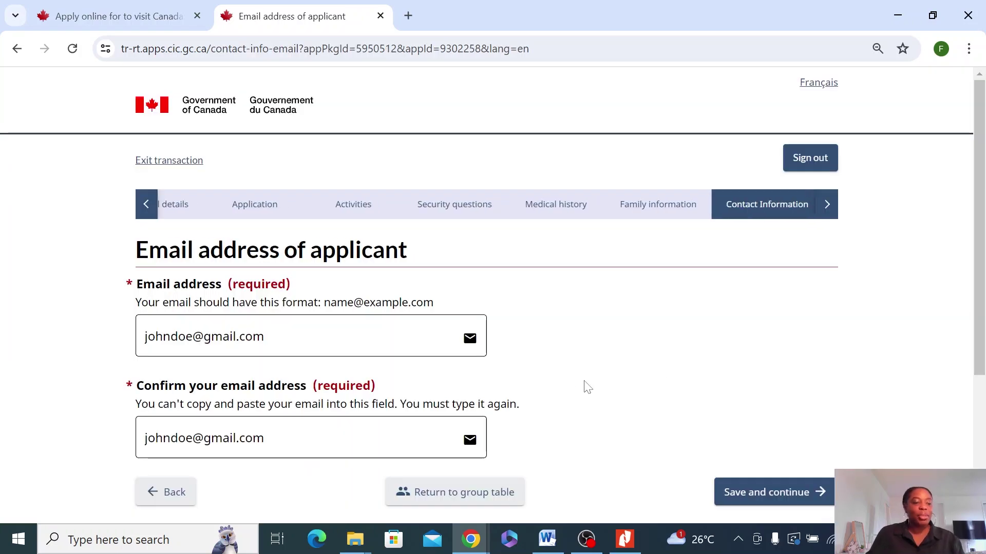
Step: Save the email address page and the cellular telephone number page to reach the summary
scroll(411, 294, "down", 2)
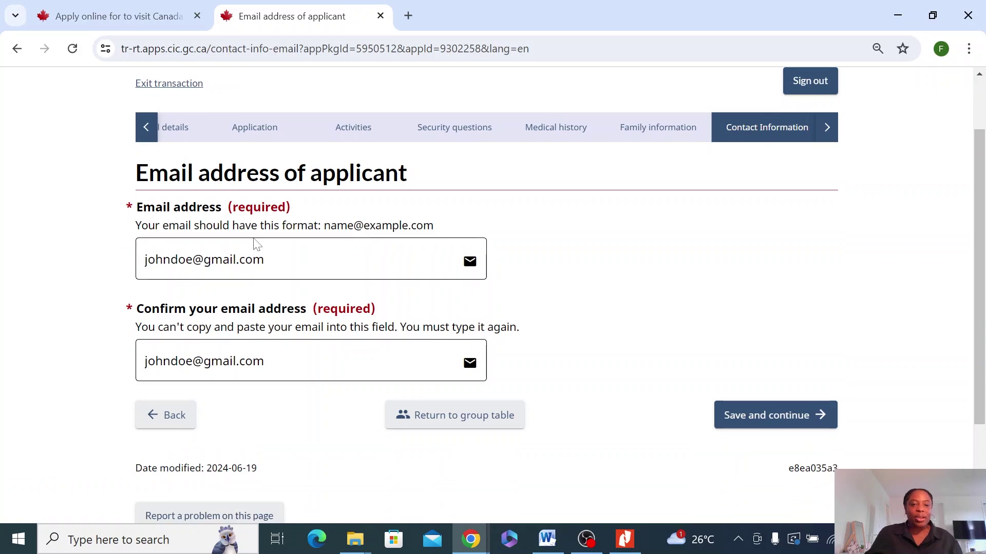
left_click(774, 427)
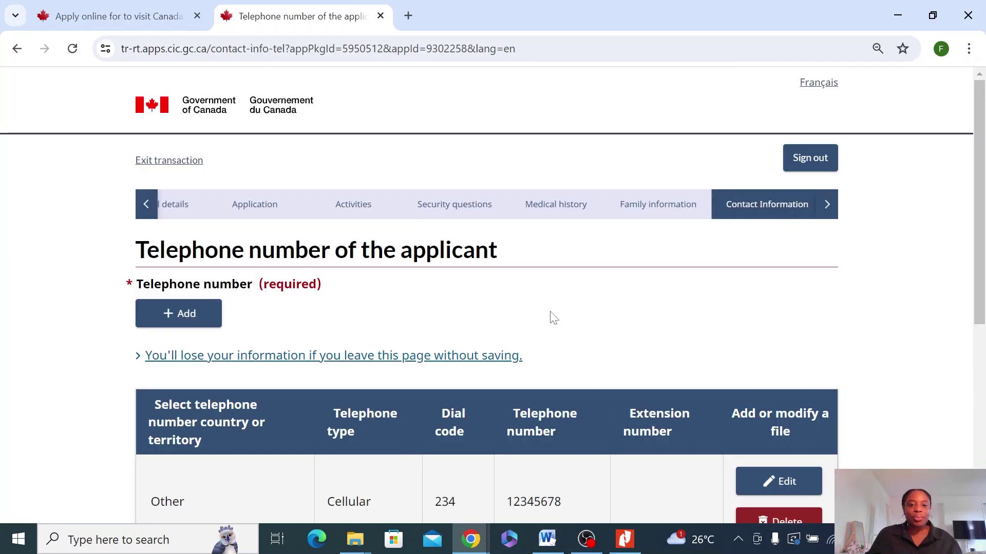
scroll(544, 320, "down", 5)
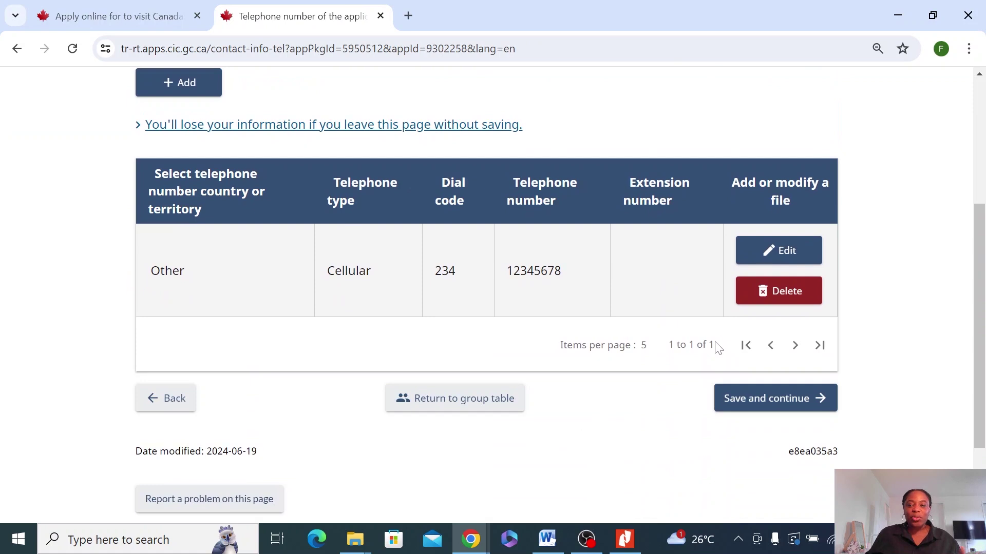
left_click(773, 401)
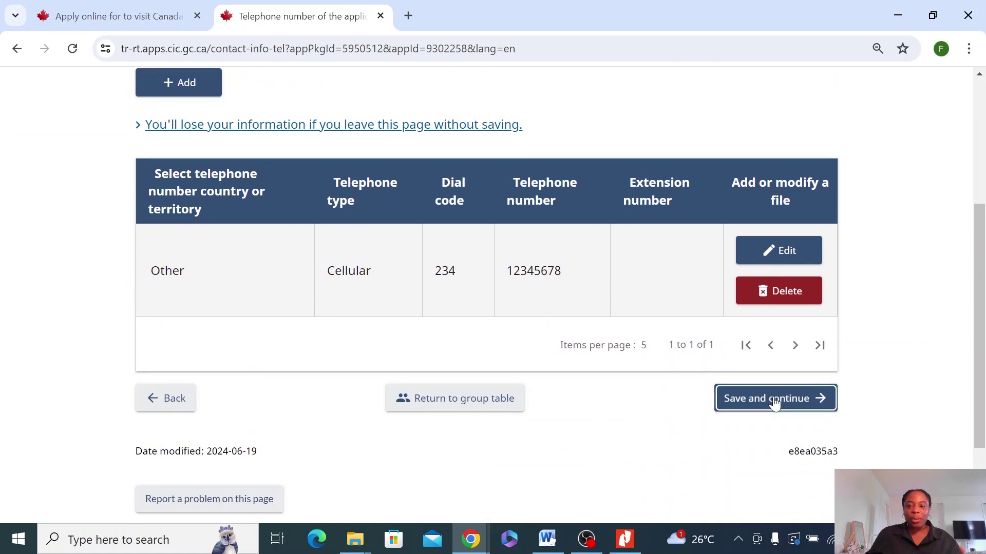
left_click(780, 251)
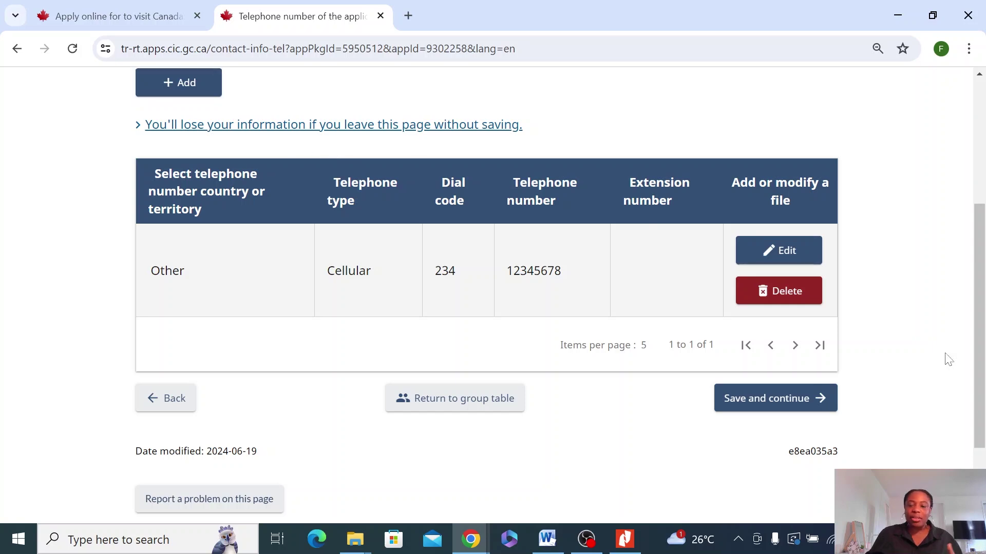
left_click(786, 399)
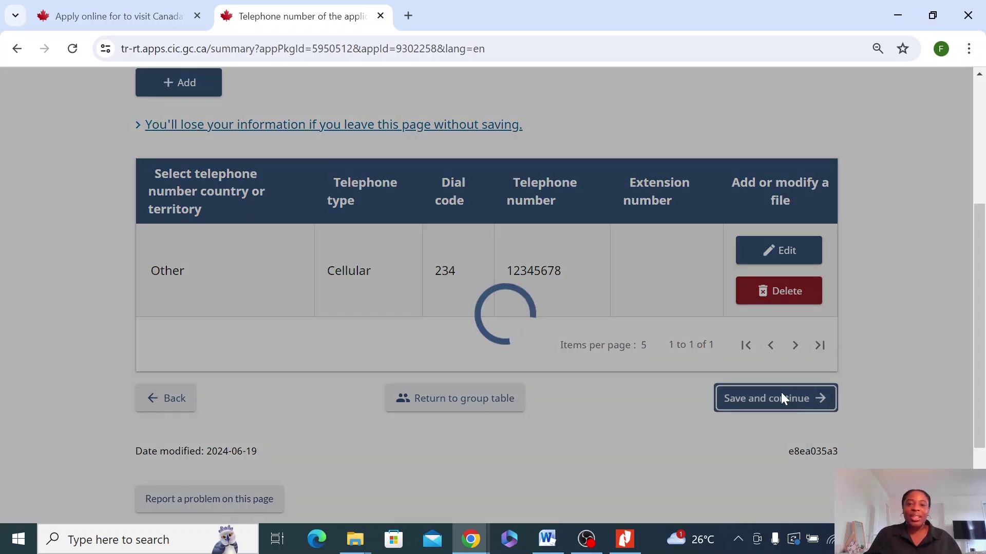
Step: Scroll through the application summary and check the visa application answers section
scroll(416, 370, "down", 4)
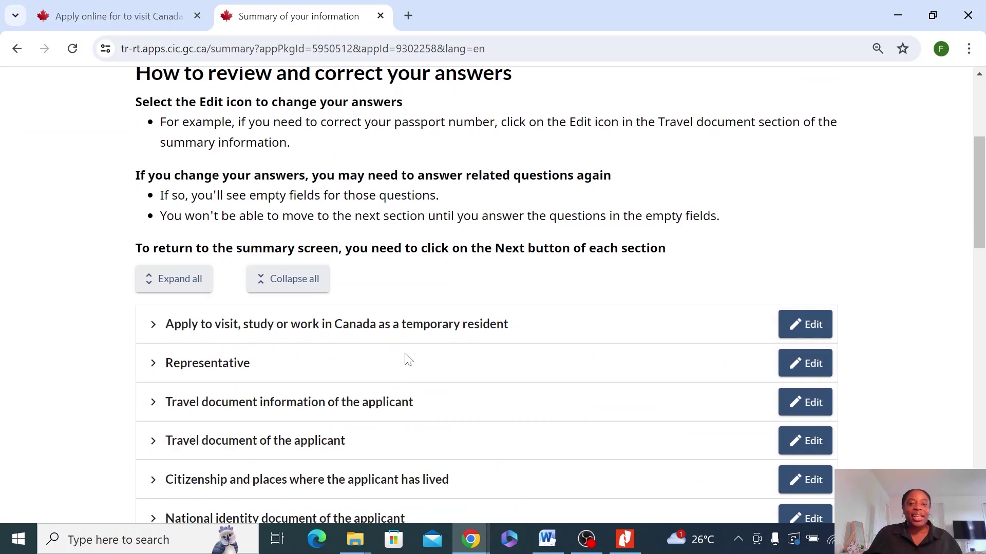
scroll(413, 334, "down", 3)
scroll(503, 238, "down", 2)
scroll(504, 237, "up", 8)
scroll(506, 247, "down", 6)
scroll(507, 251, "down", 3)
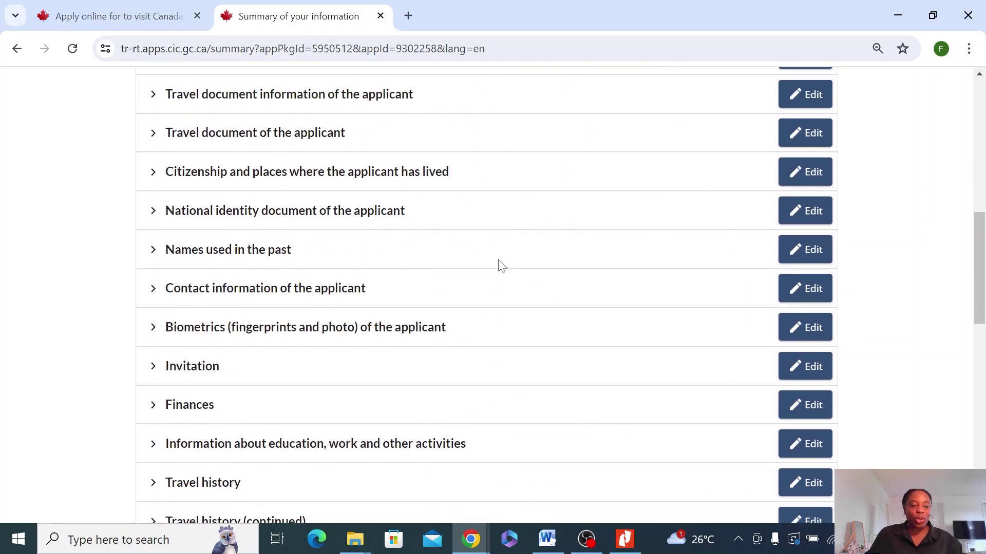
scroll(492, 276, "up", 2)
left_click(808, 97)
scroll(760, 154, "up", 3)
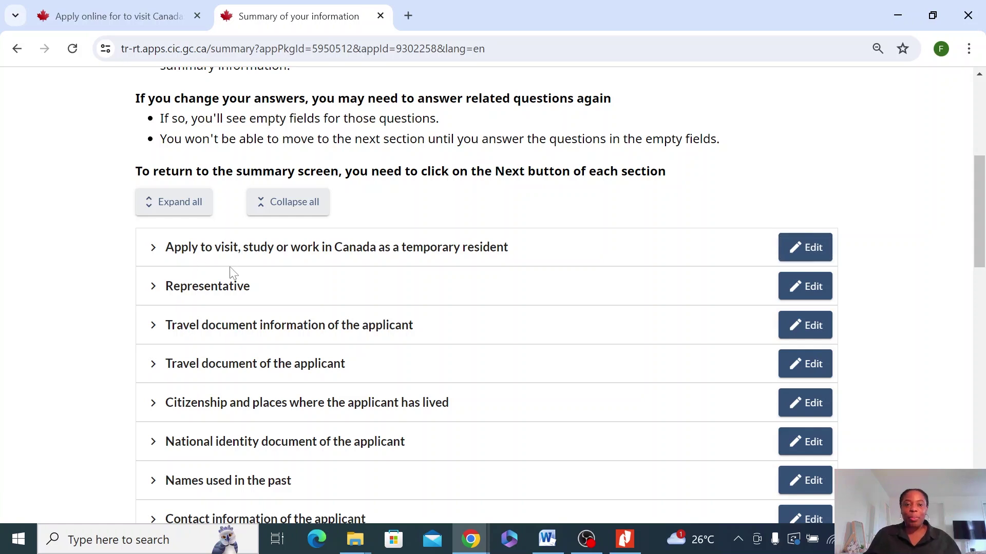
left_click(153, 251)
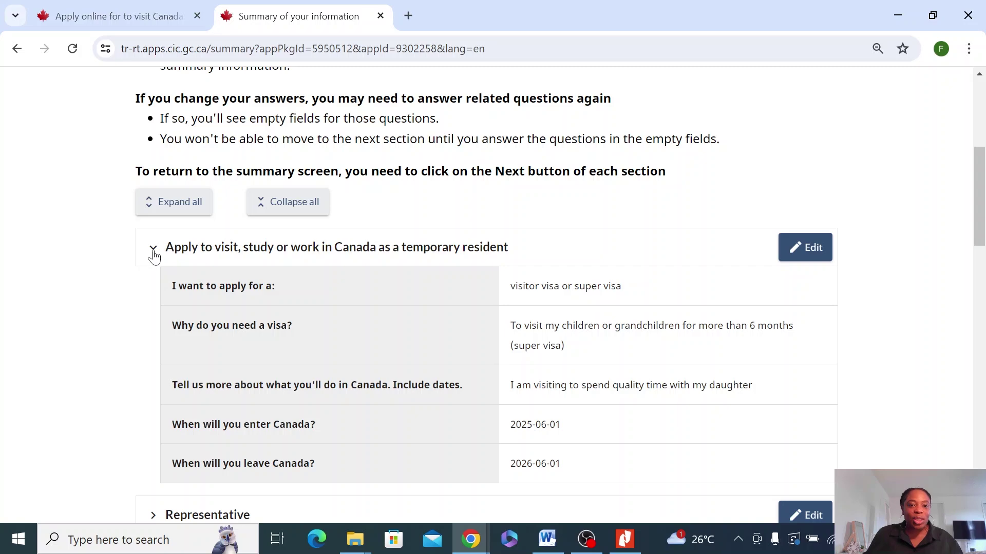
left_click(154, 249)
Step: Expand and review the Representative answers in the summary
left_click(153, 285)
scroll(472, 378, "down", 3)
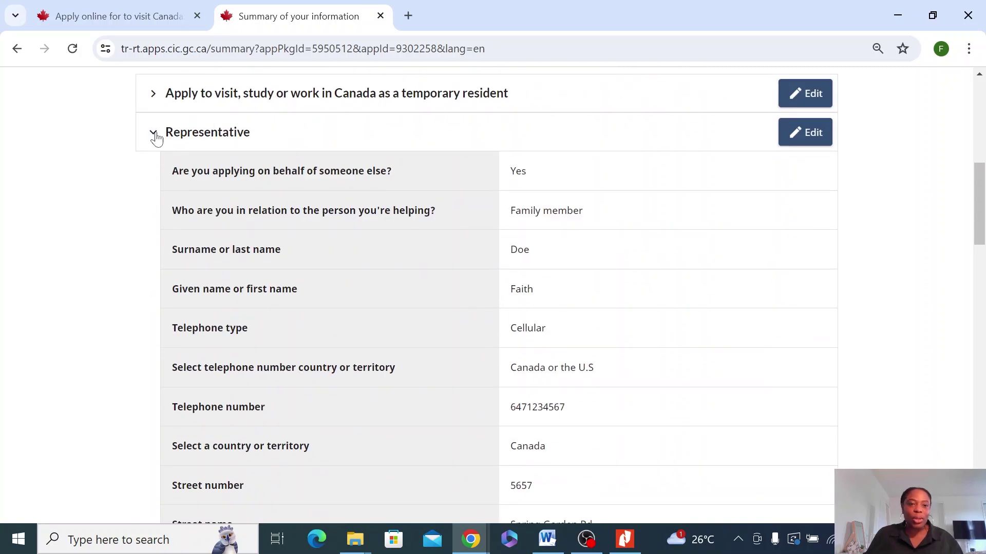
left_click(153, 134)
left_click(160, 135)
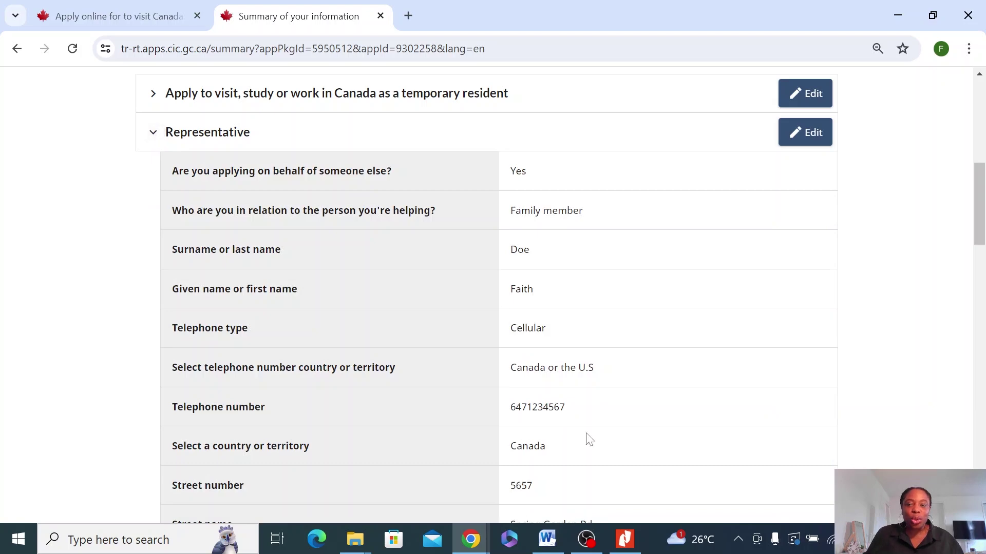
scroll(572, 383, "down", 12)
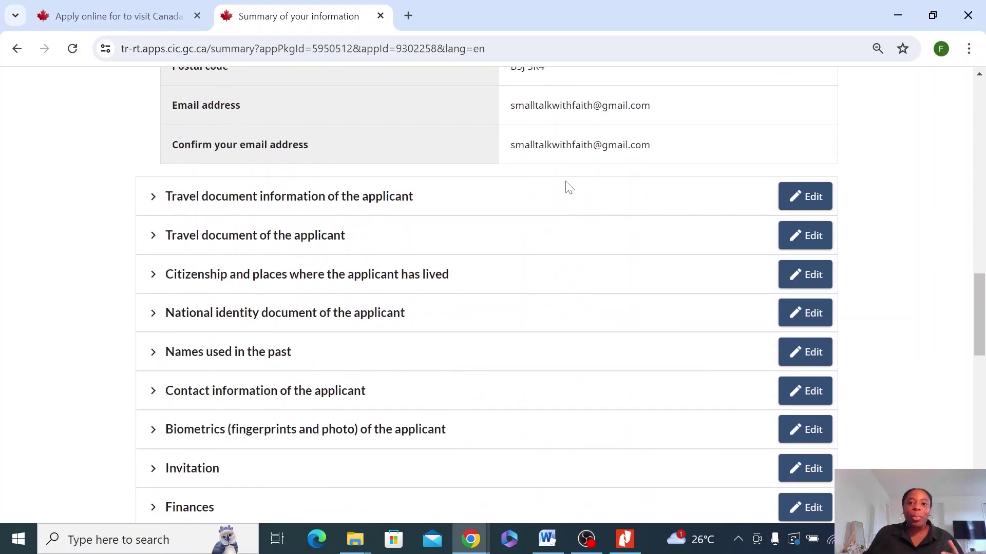
scroll(572, 190, "up", 4)
scroll(548, 288, "up", 3)
scroll(712, 469, "down", 3)
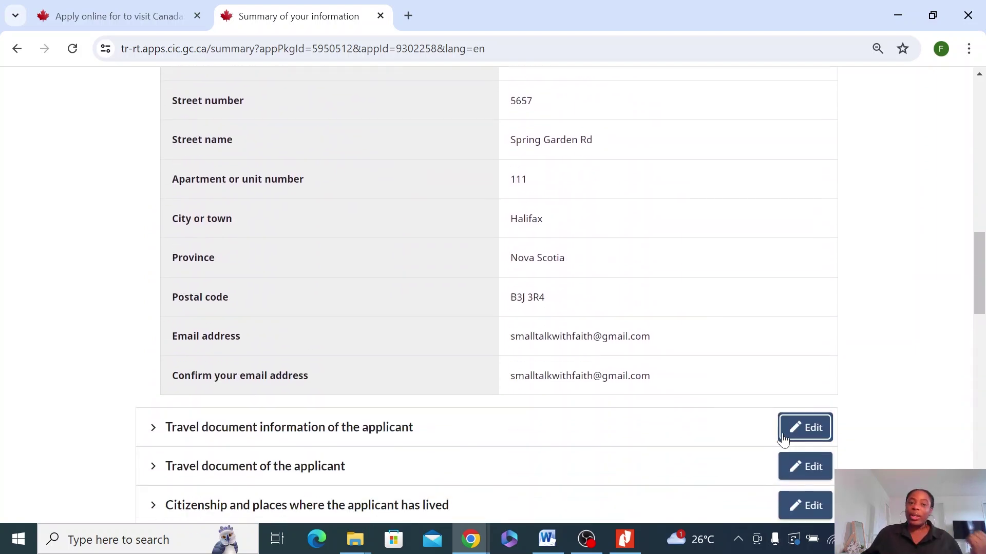
scroll(387, 334, "up", 7)
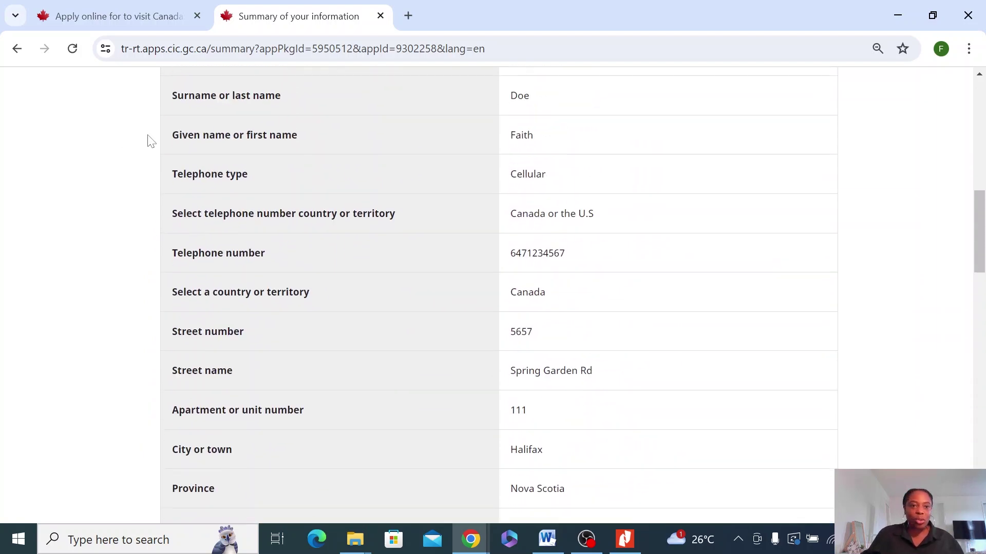
left_click(154, 135)
Step: Save the reviewed summary to proceed to the supporting documents page
scroll(352, 303, "down", 10)
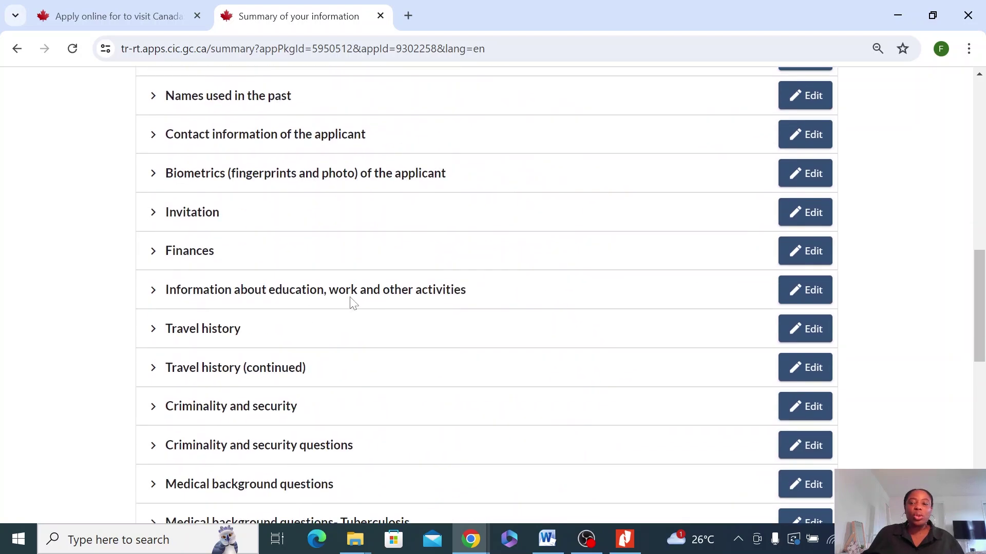
scroll(352, 304, "down", 5)
left_click(795, 355)
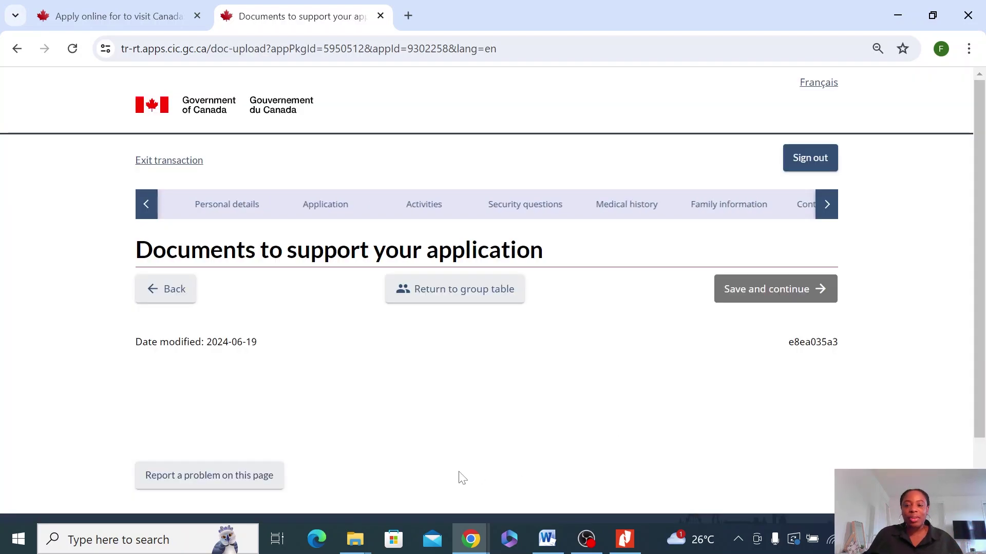
Step: Scroll the Supporting documents table to confirm all eight documents show Uploaded
scroll(426, 470, "down", 8)
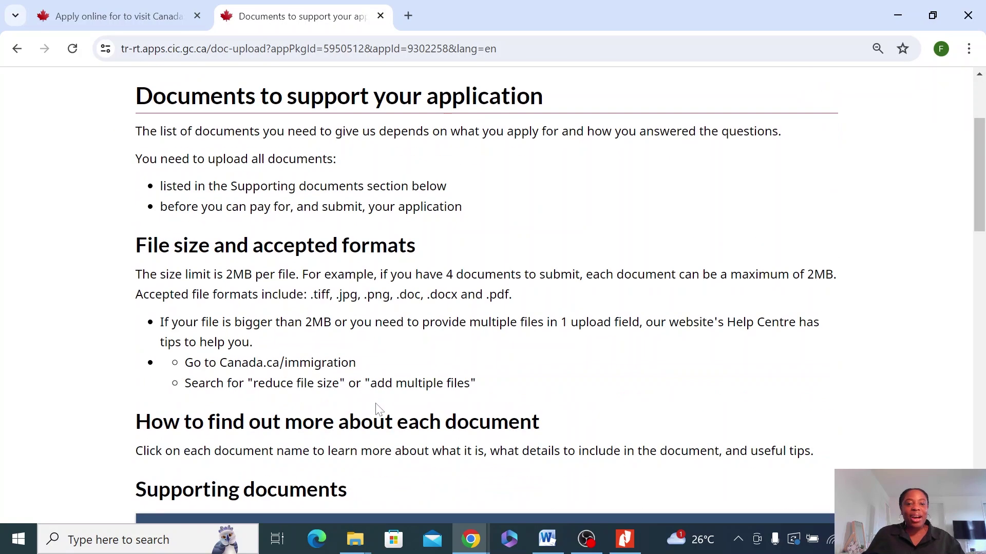
scroll(513, 308, "down", 2)
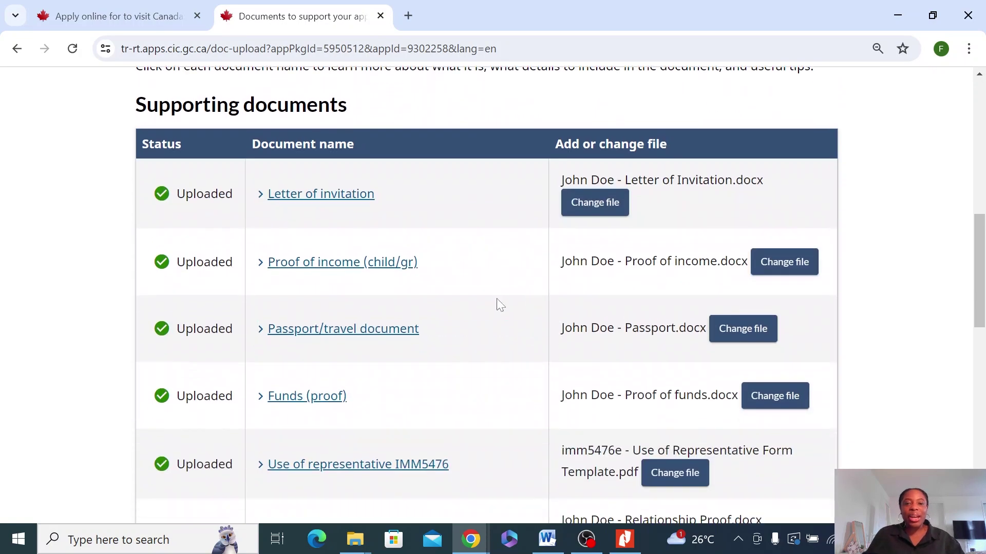
scroll(364, 277, "down", 4)
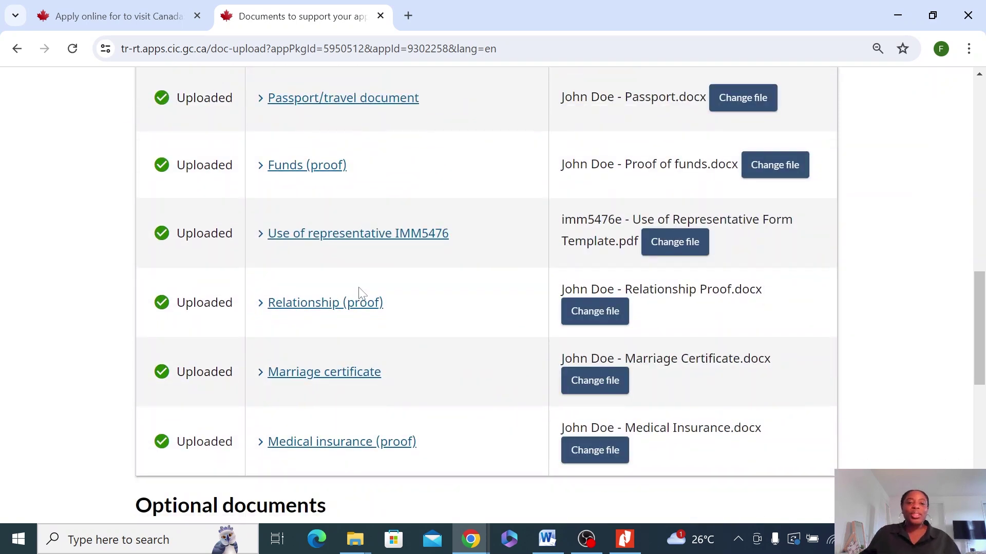
scroll(352, 302, "up", 4)
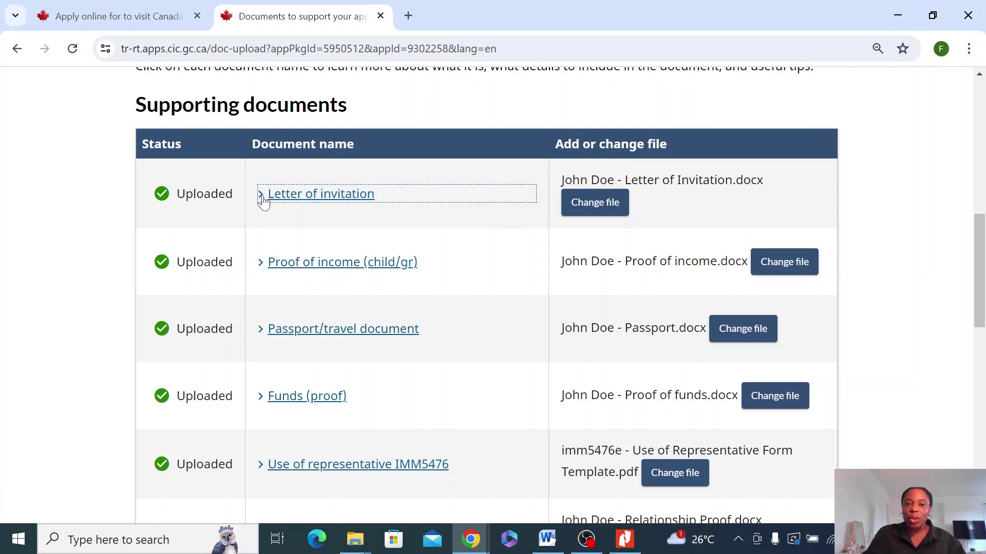
left_click(259, 201)
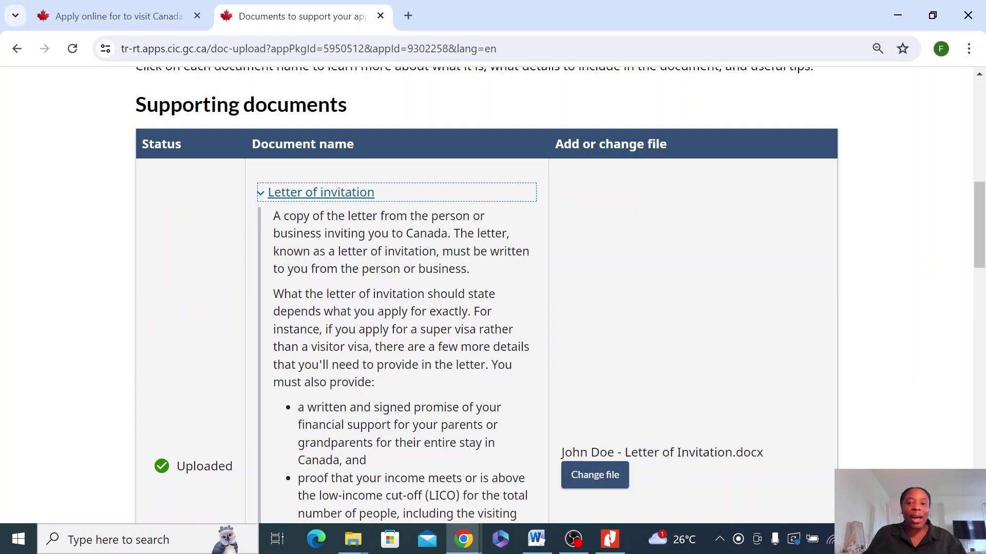
scroll(493, 293, "down", 8)
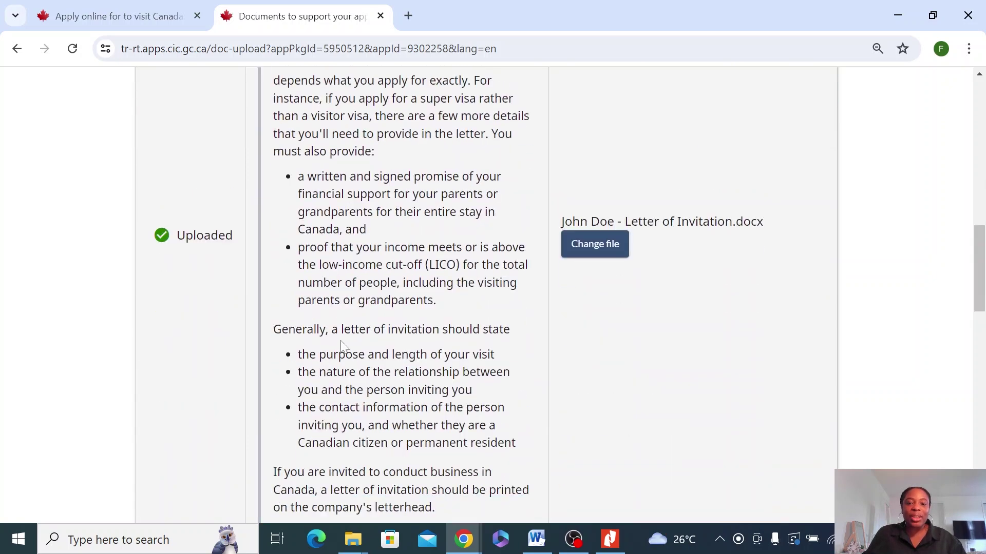
scroll(493, 292, "up", 7)
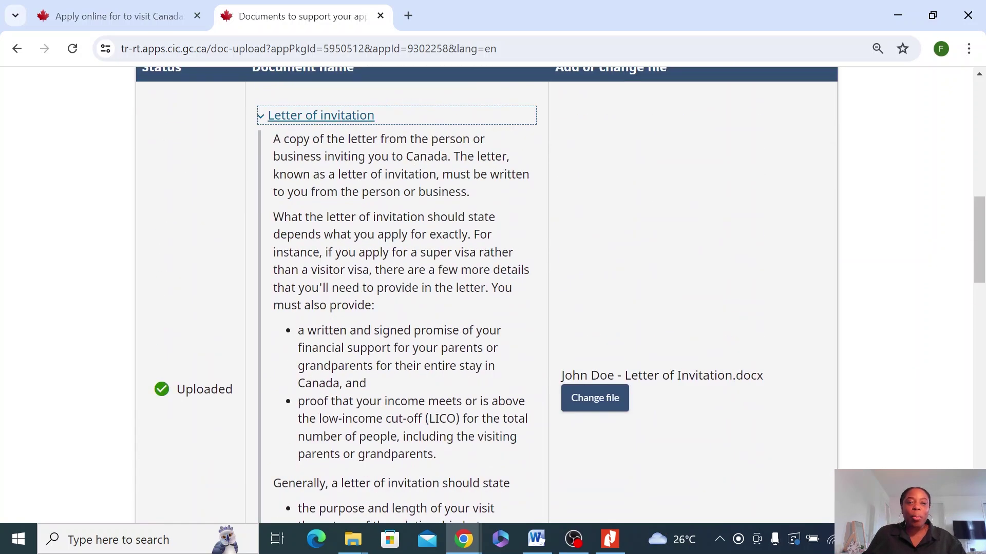
left_click(260, 118)
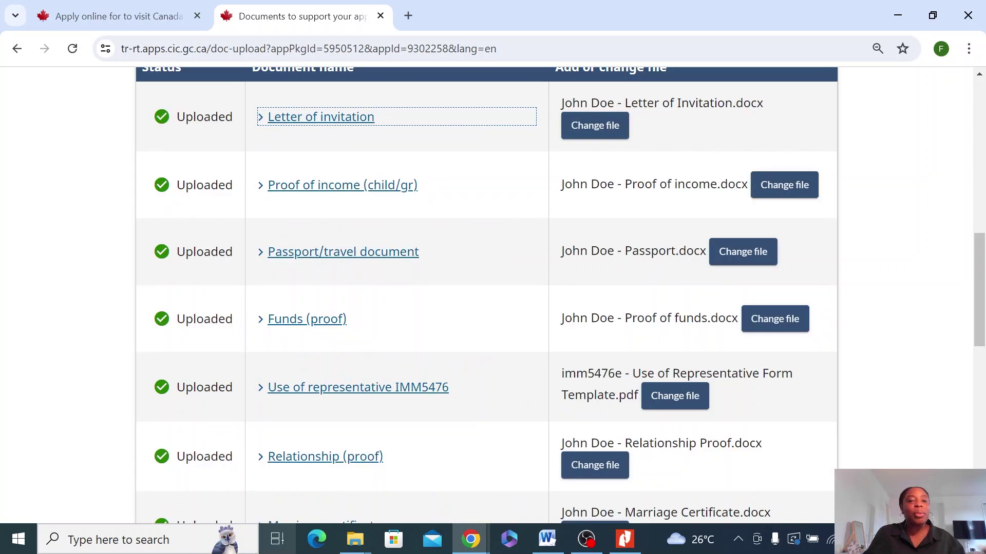
left_click(260, 186)
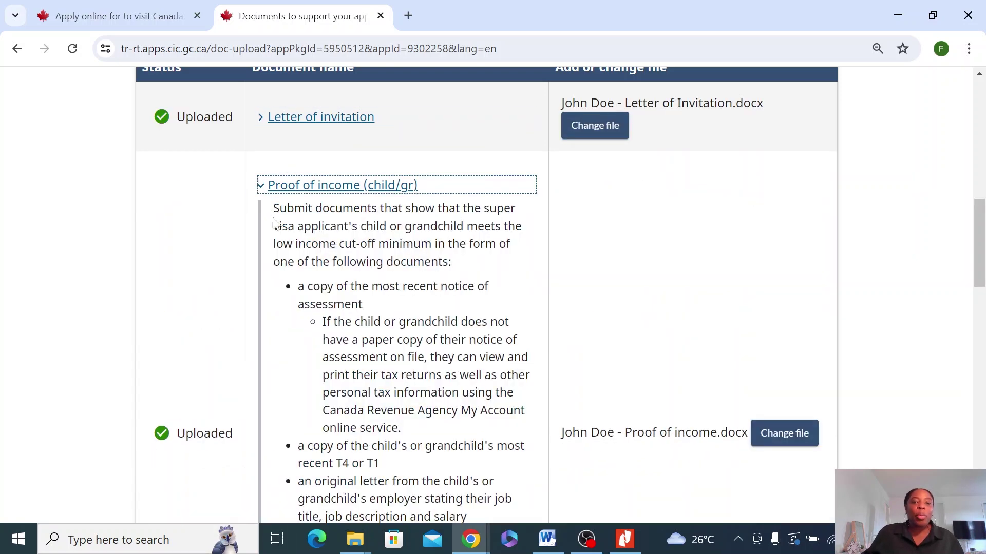
scroll(321, 348, "down", 4)
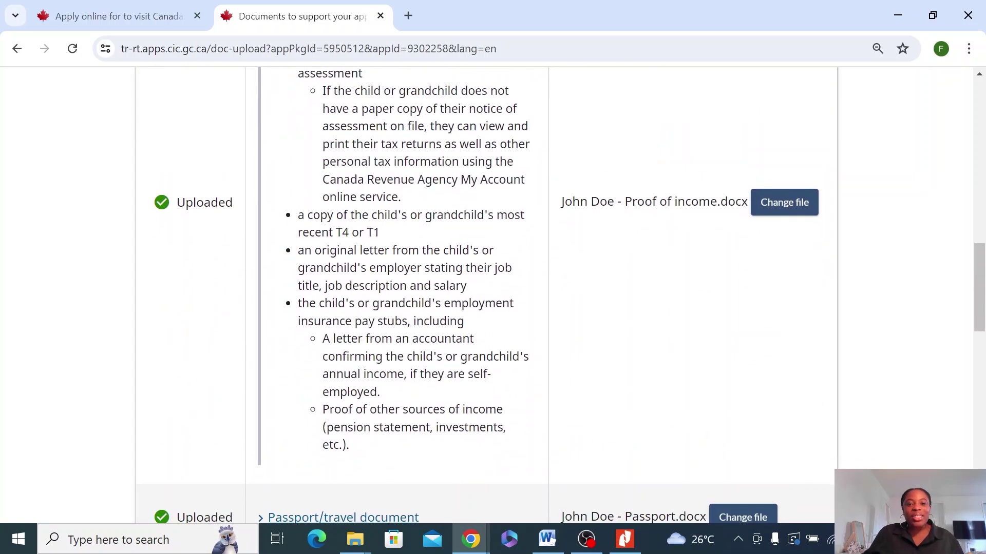
scroll(321, 348, "up", 3)
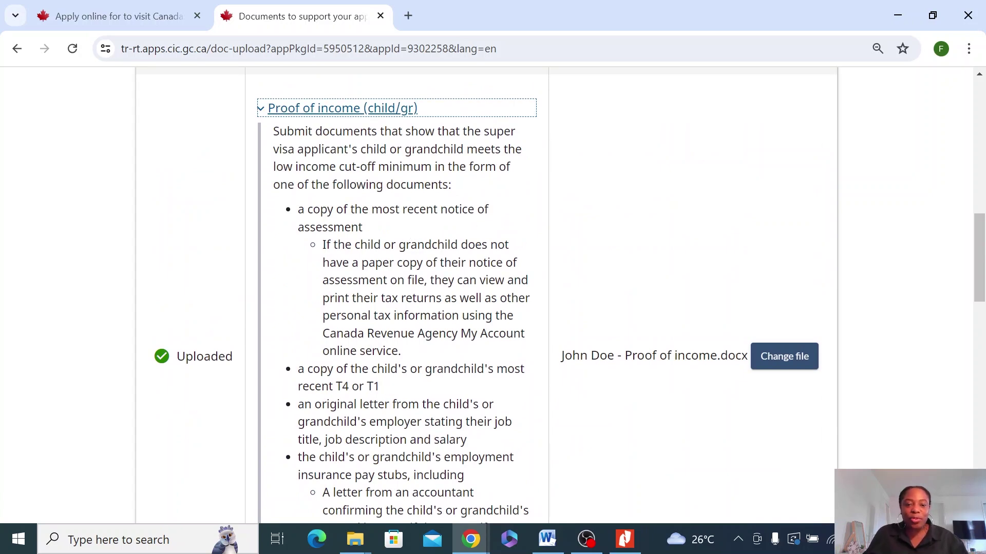
scroll(493, 295, "down", 3)
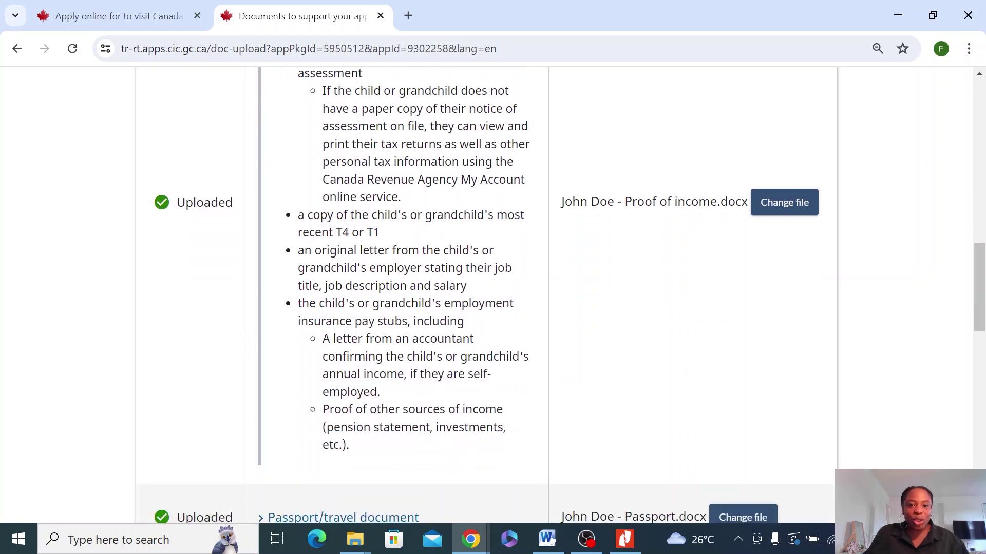
left_click_drag(298, 255, 469, 290)
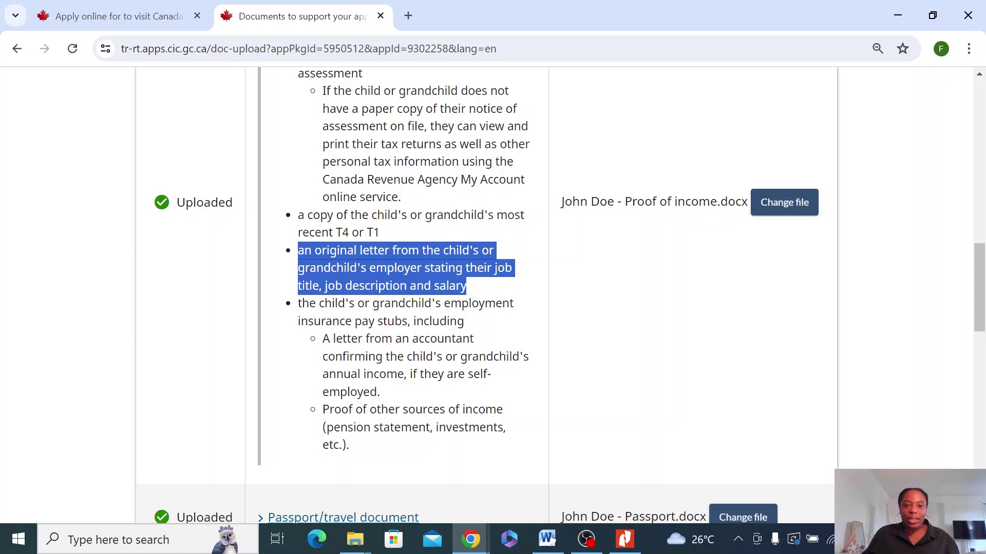
scroll(377, 377, "down", 1)
scroll(377, 377, "up", 2)
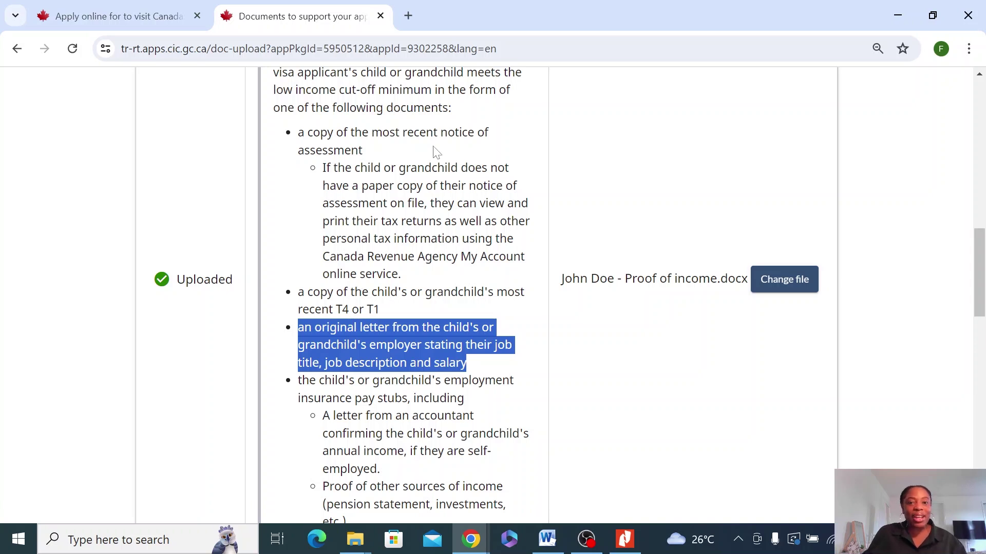
left_click_drag(440, 133, 457, 156)
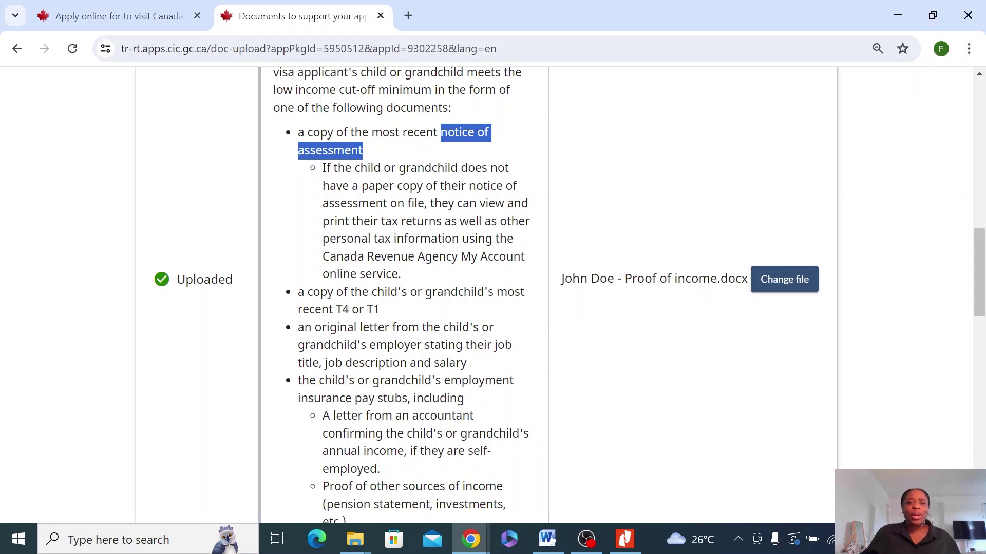
left_click_drag(297, 327, 471, 364)
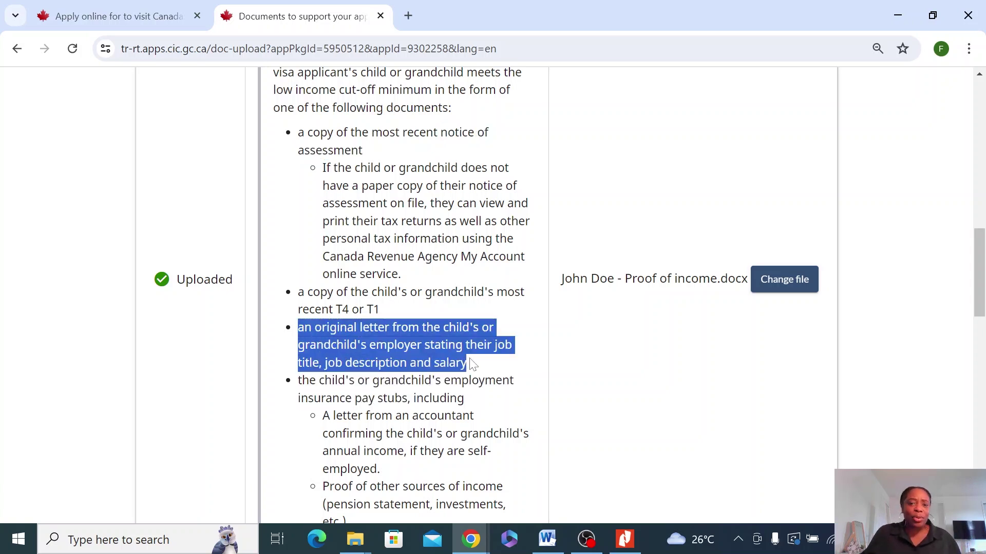
left_click_drag(393, 154, 289, 140)
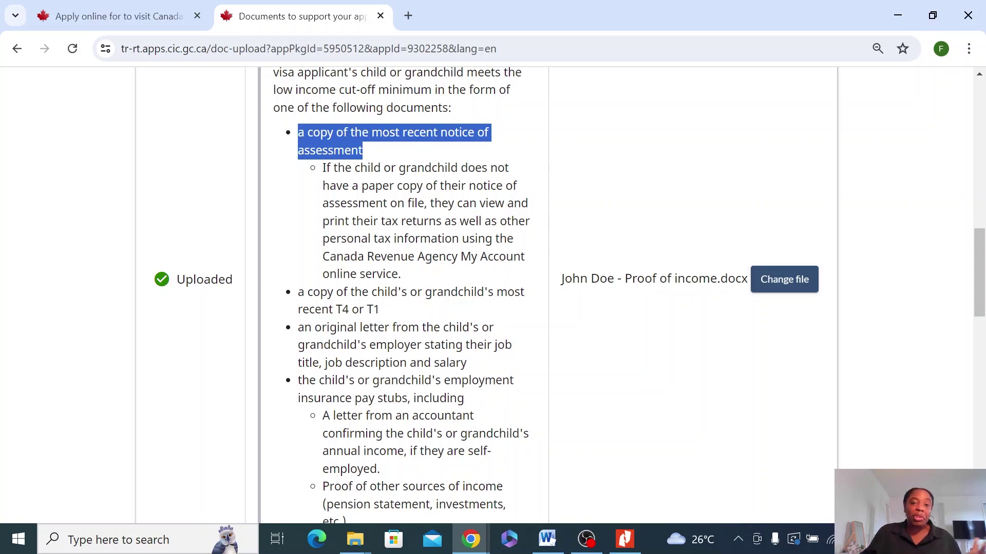
scroll(389, 292, "down", 5)
scroll(390, 293, "up", 10)
left_click(272, 343)
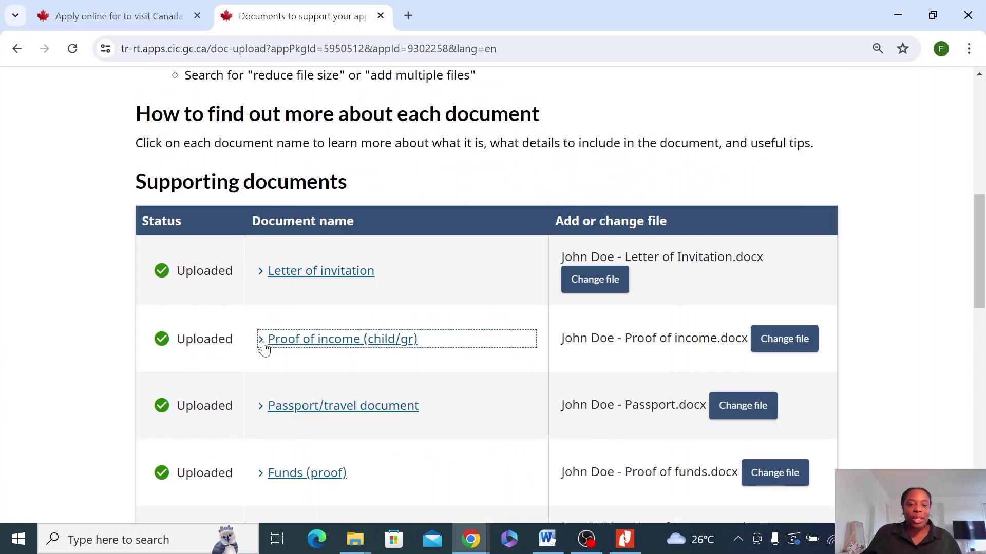
scroll(274, 339, "down", 3)
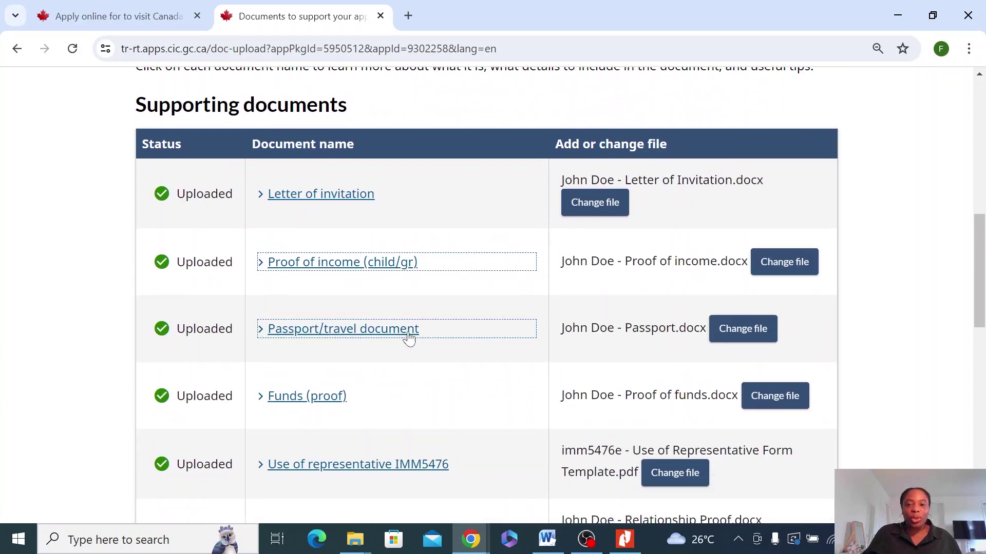
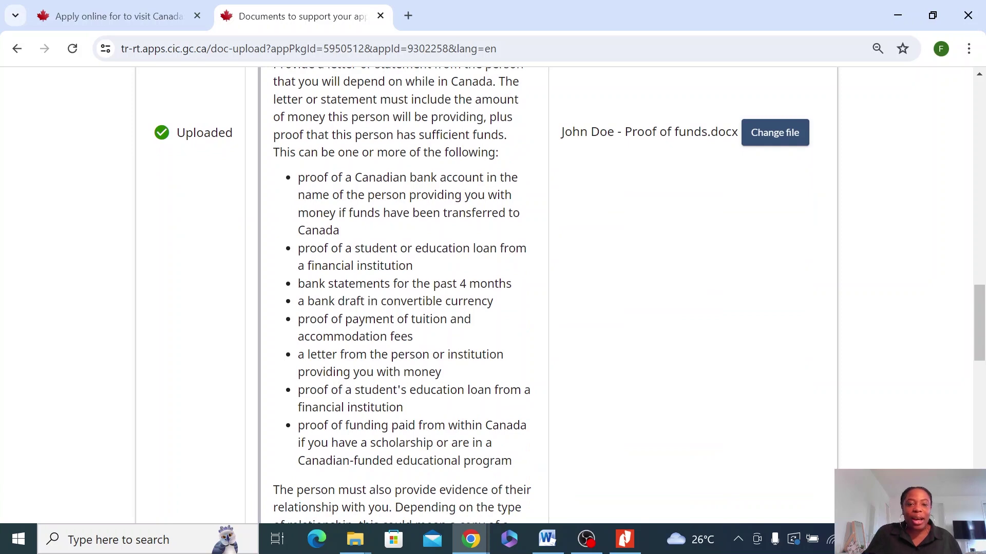
Step: Review the Funds (proof) bank account and 4-month statement requirements, then collapse that description
left_click_drag(297, 179, 351, 233)
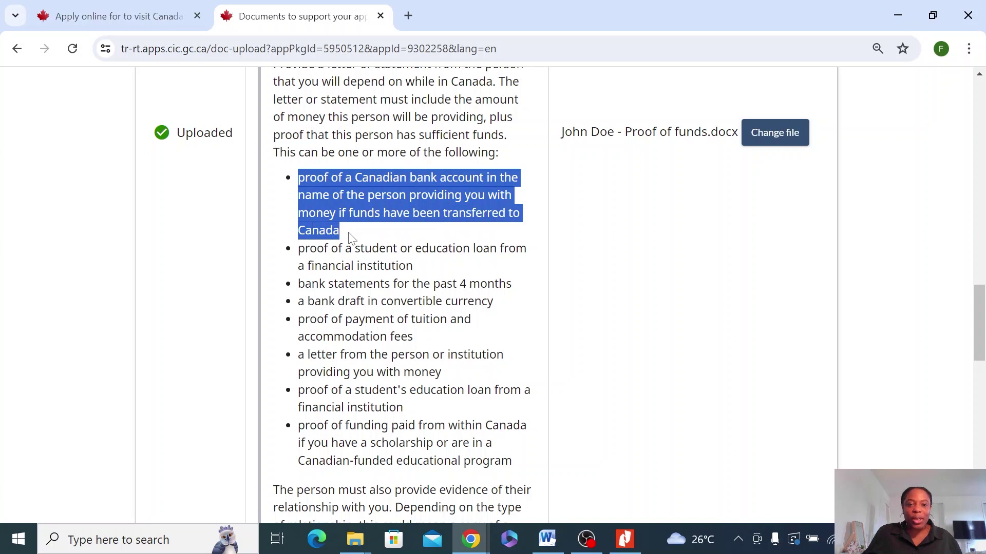
left_click(343, 241)
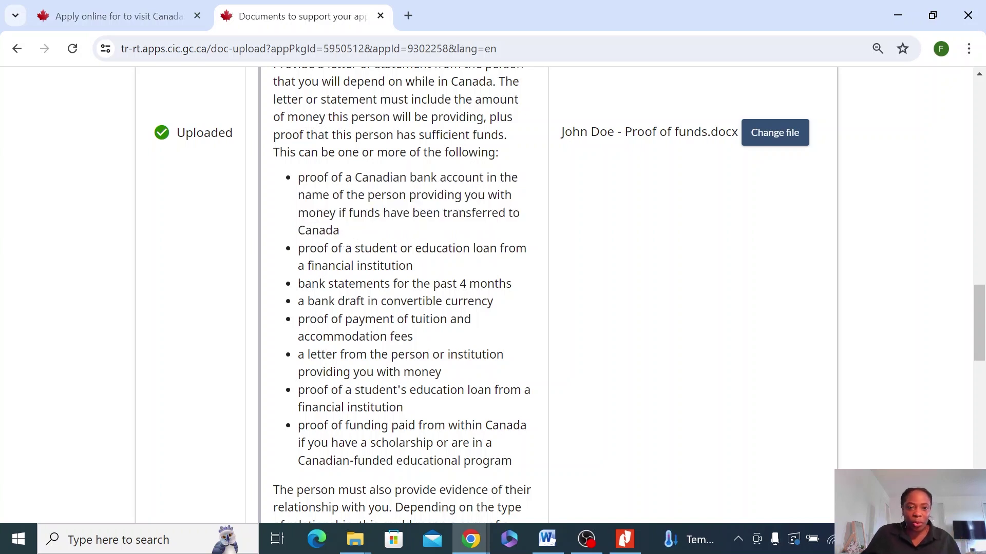
left_click_drag(295, 292, 516, 293)
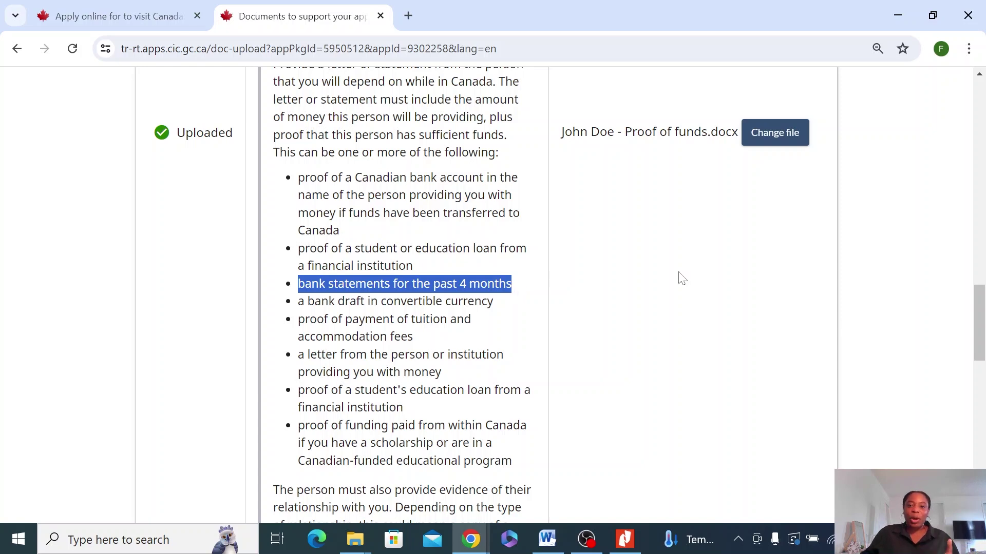
scroll(513, 303, "down", 3)
scroll(426, 265, "up", 2)
scroll(426, 264, "up", 10)
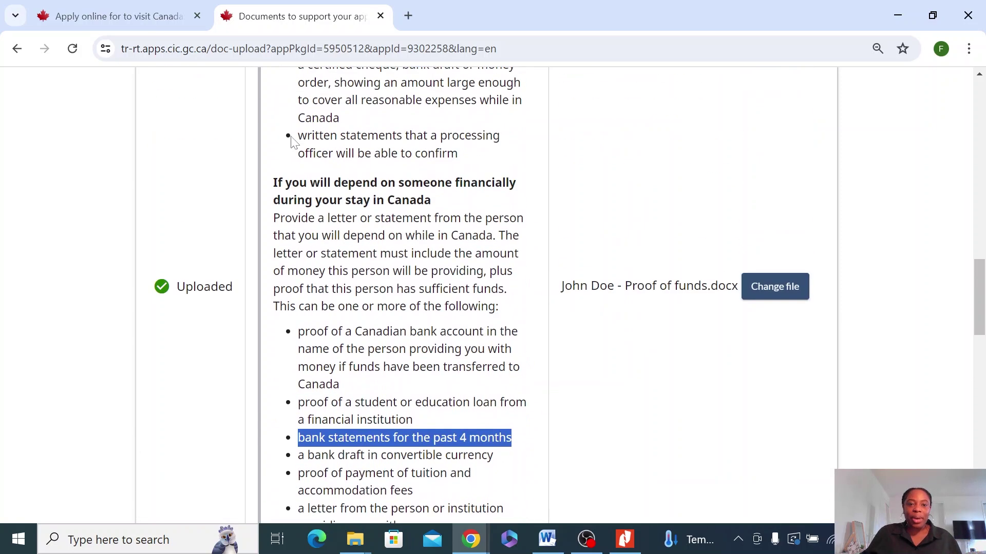
left_click(261, 167)
scroll(389, 340, "down", 3)
scroll(308, 257, "up", 3)
left_click(293, 236)
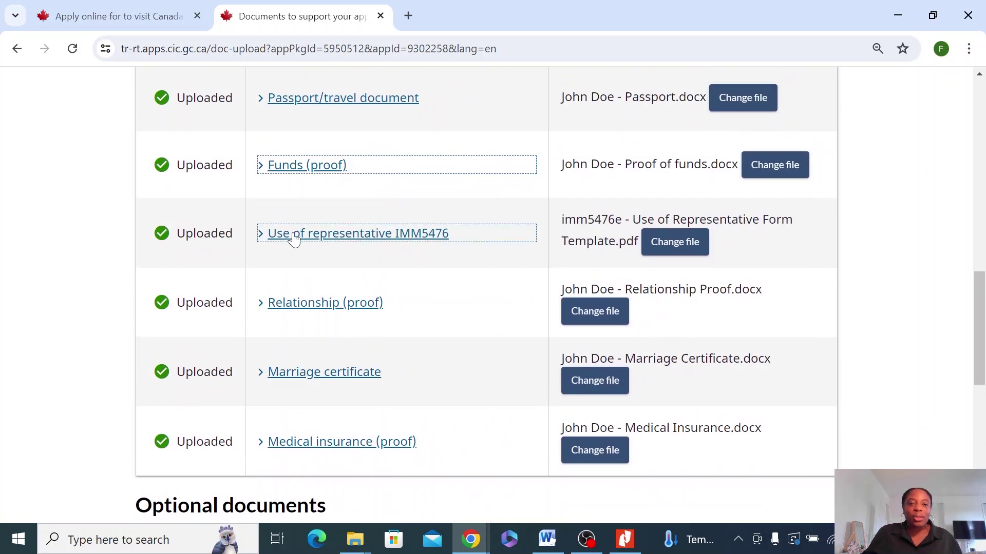
Step: Review the Use of representative IMM5476 and Relationship (proof) descriptions, then collapse them
left_click(264, 237)
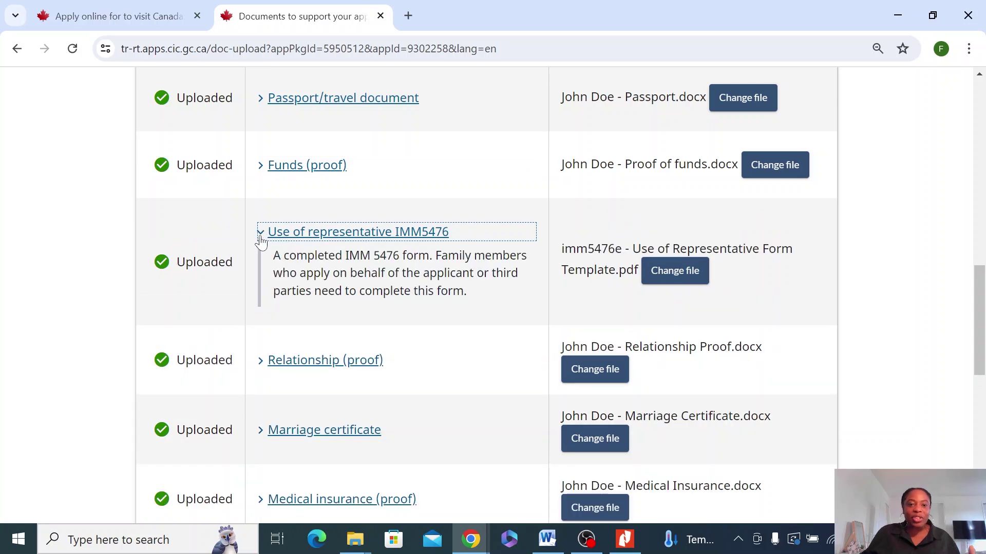
left_click(263, 235)
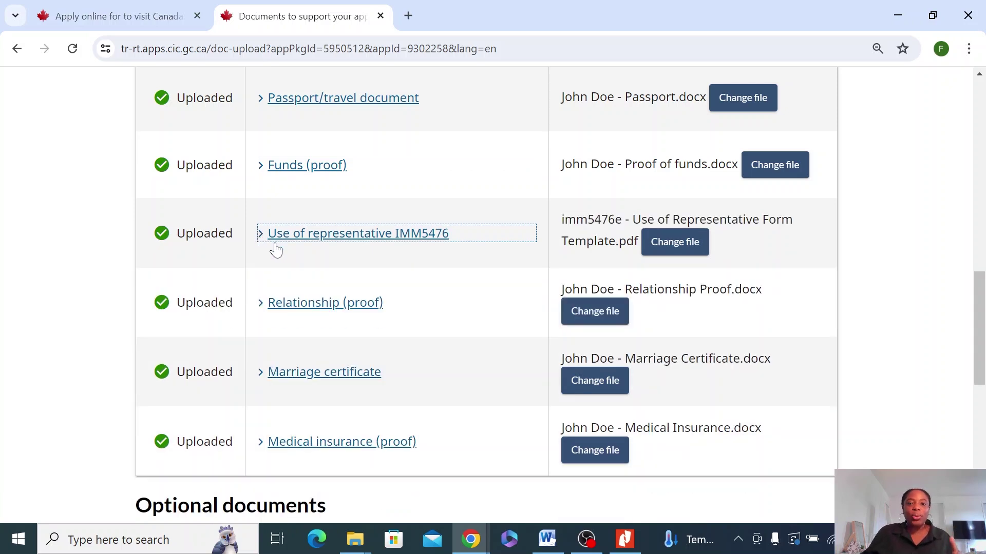
left_click(262, 309)
scroll(296, 368, "down", 3)
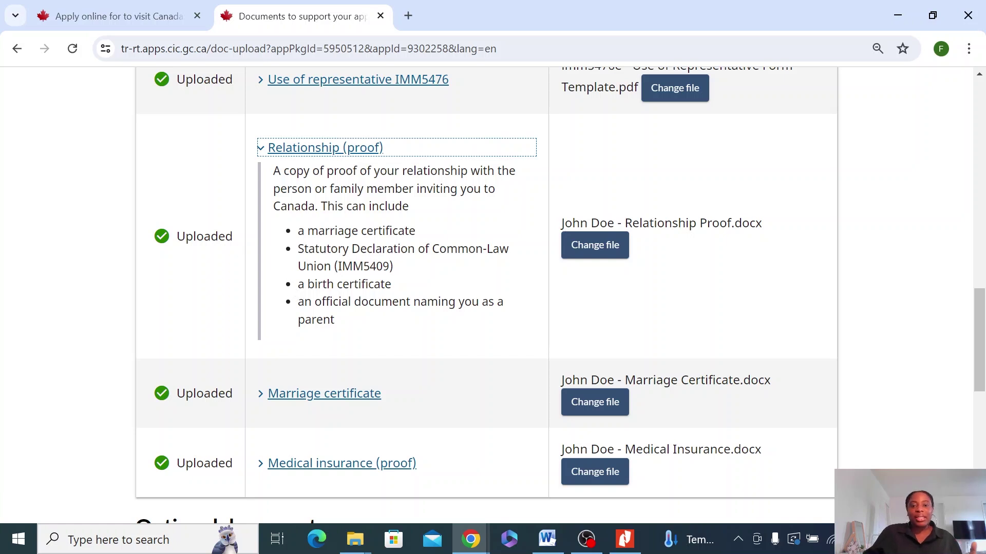
mouse_move(297, 301)
left_mouse_down()
mouse_move(304, 322)
mouse_move(344, 330)
mouse_move(304, 303)
left_mouse_up()
left_click(340, 327)
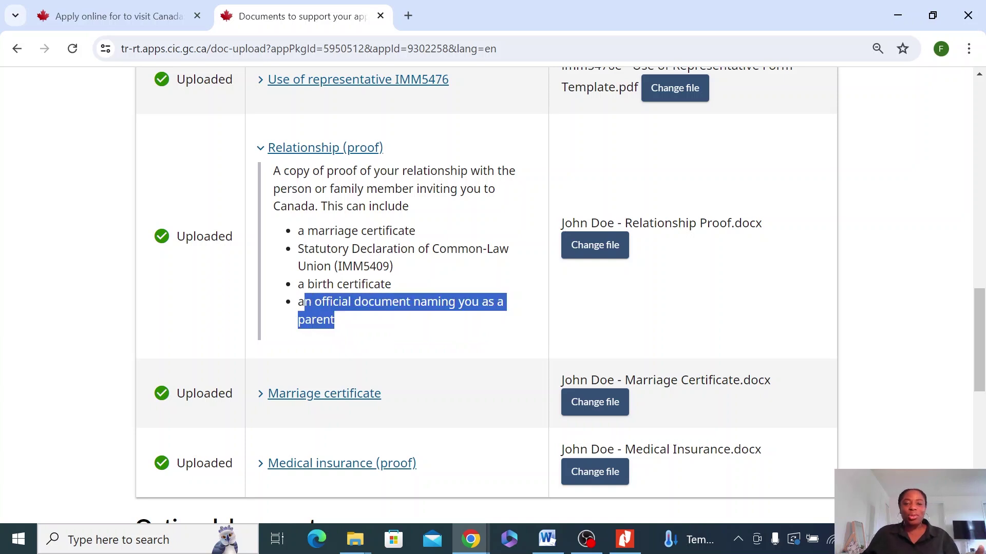
left_click_drag(298, 302, 330, 322)
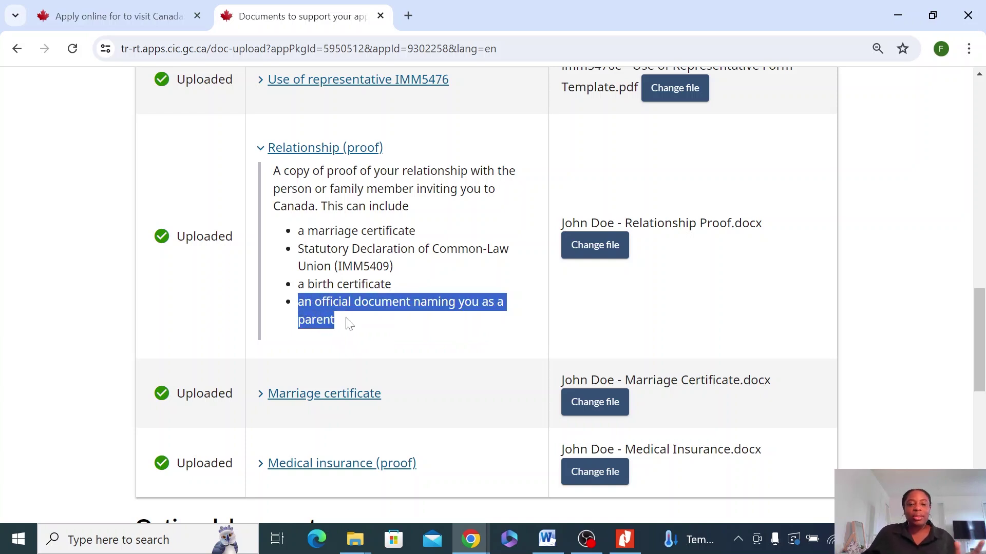
left_click(262, 149)
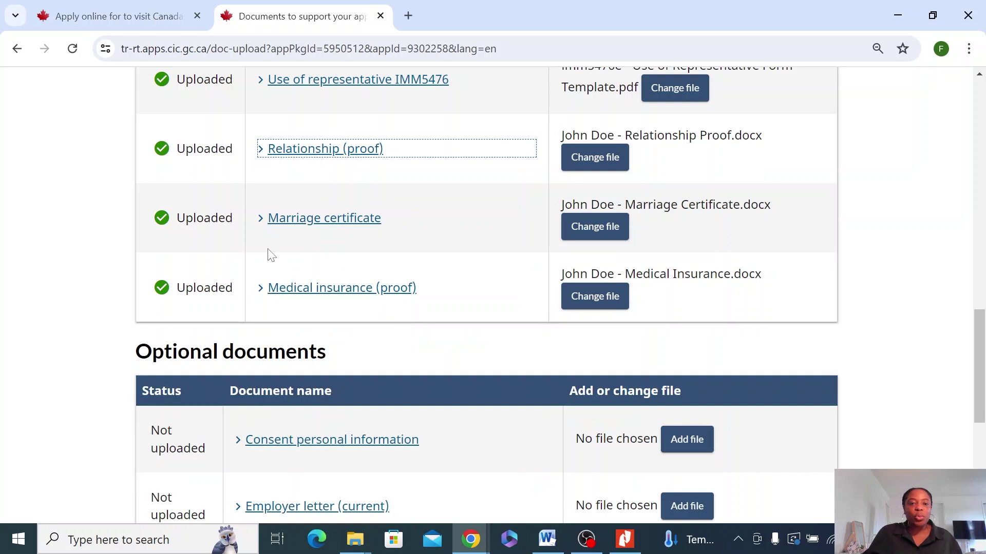
Step: Review the Marriage certificate and Medical insurance (proof) descriptions, then save the documents
left_click(261, 218)
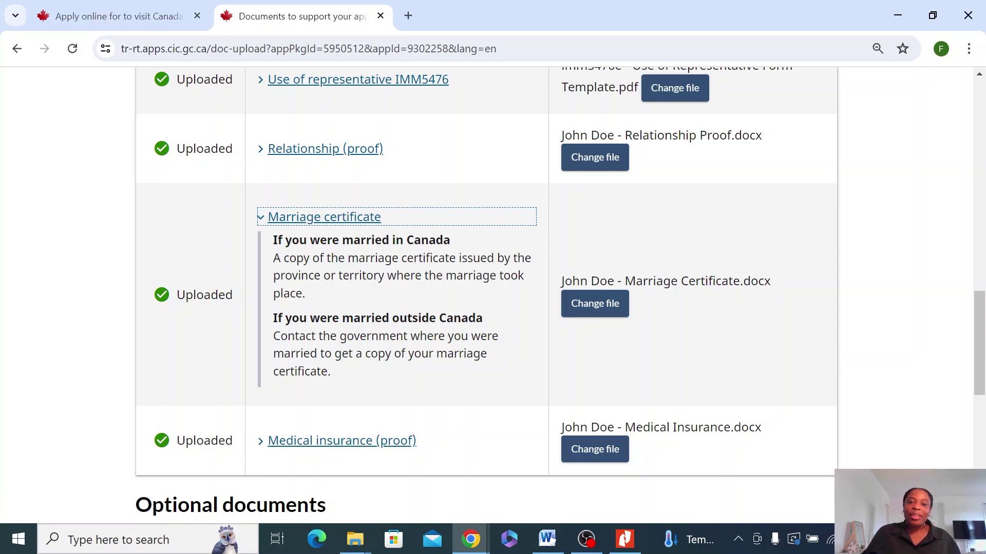
left_click(261, 222)
left_click(261, 293)
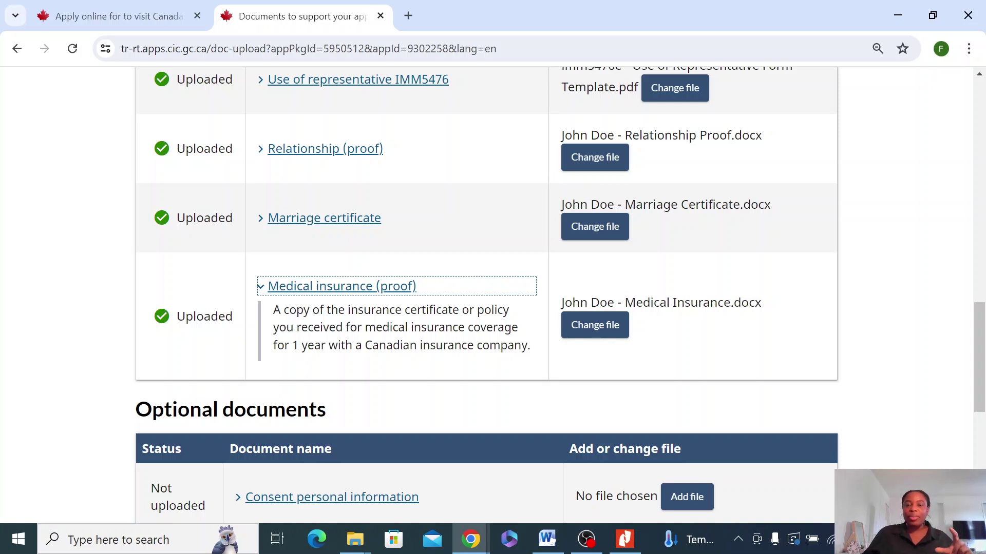
left_click(261, 290)
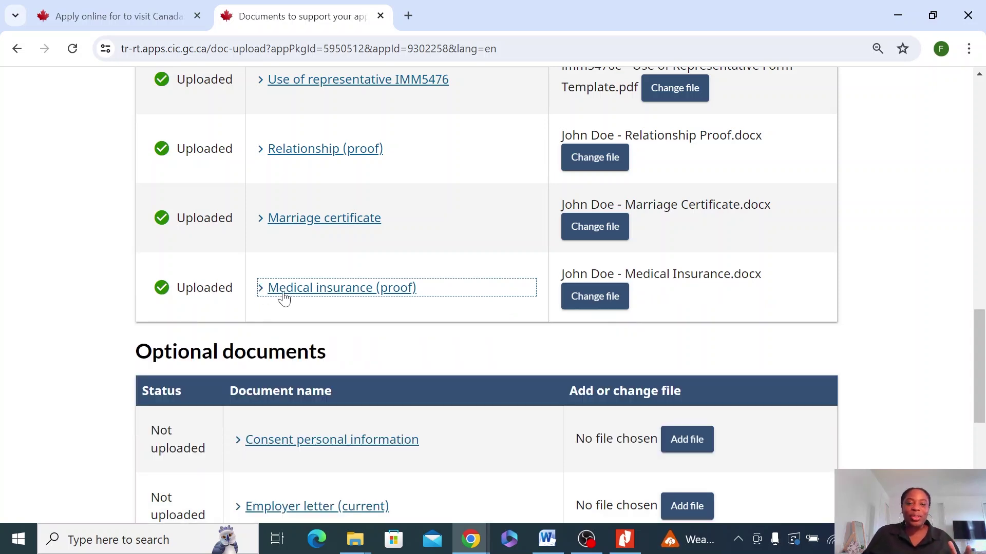
scroll(648, 258, "down", 5)
left_click(793, 336)
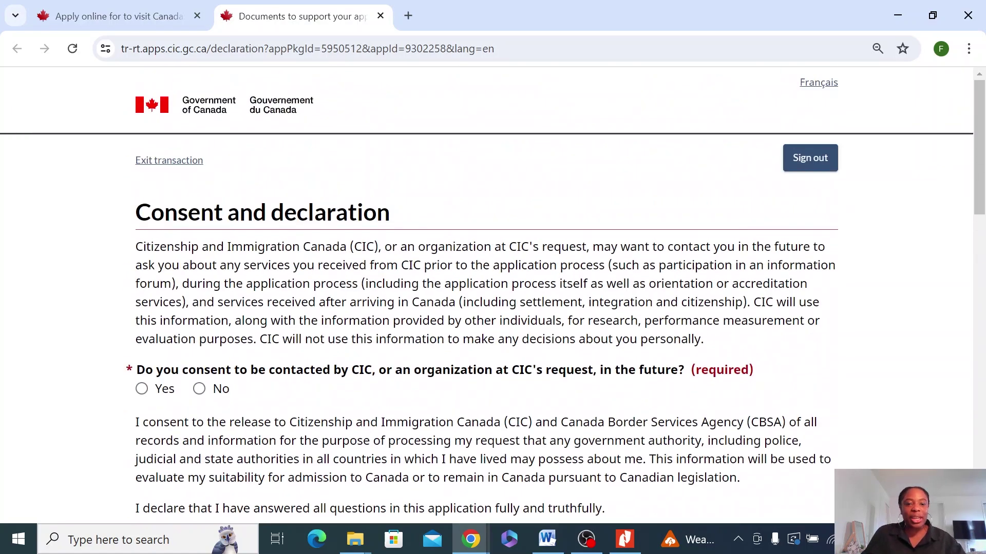
Step: Consent to being contacted by CIC in the future on the declaration page
scroll(129, 299, "down", 1)
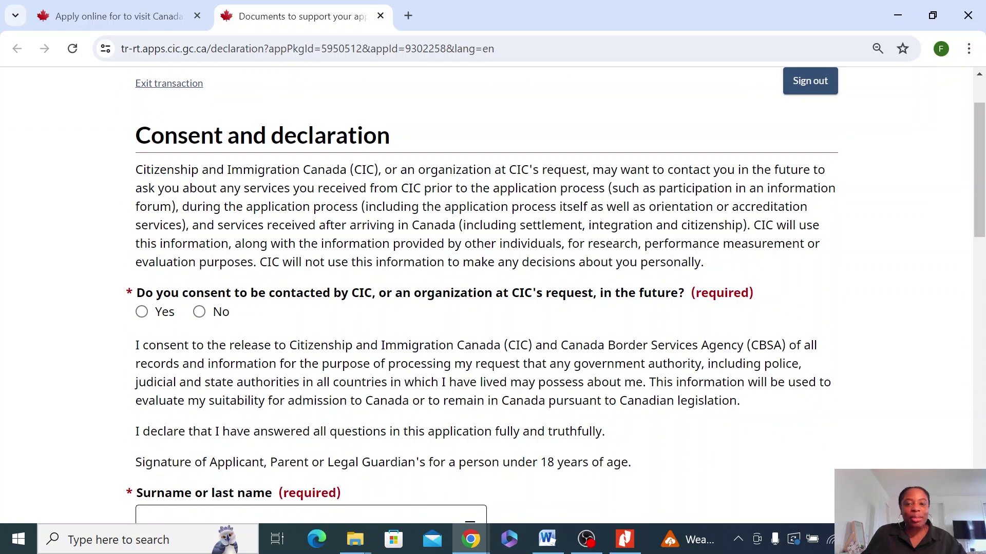
left_click(141, 311)
scroll(141, 312, "down", 2)
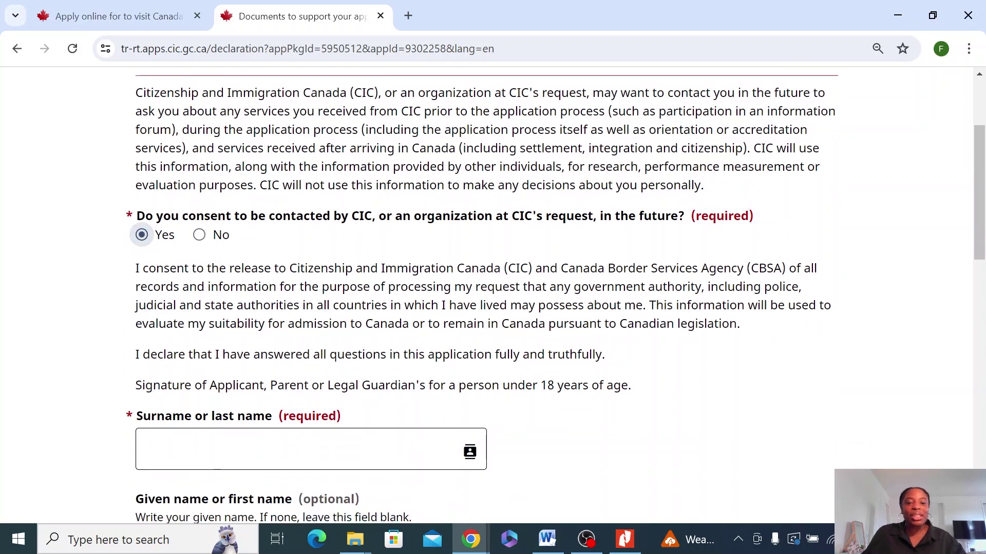
scroll(141, 312, "down", 1)
Step: Sign the declaration with the applicant's surname and given name, then save it
left_click(181, 377)
key("Tab")
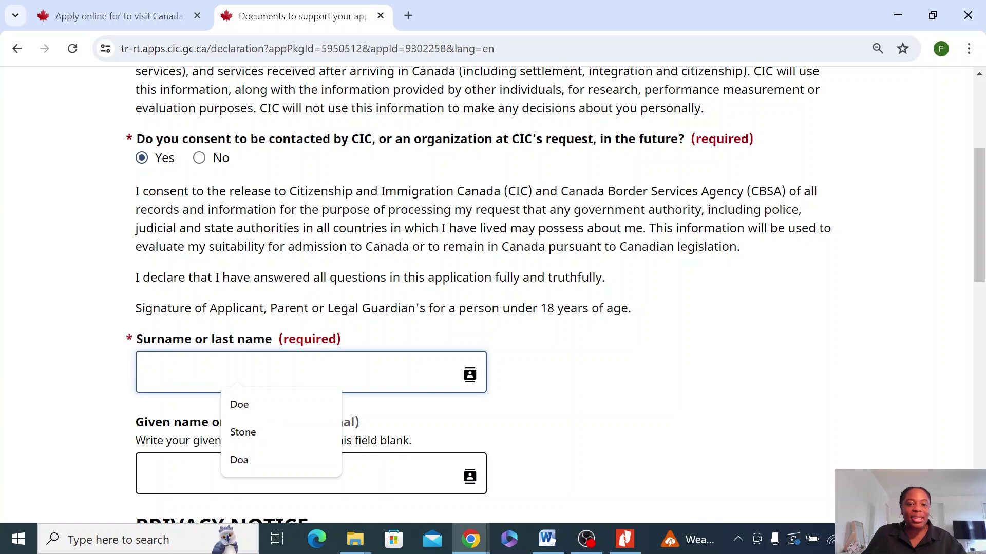
left_click(181, 397)
left_click(241, 440)
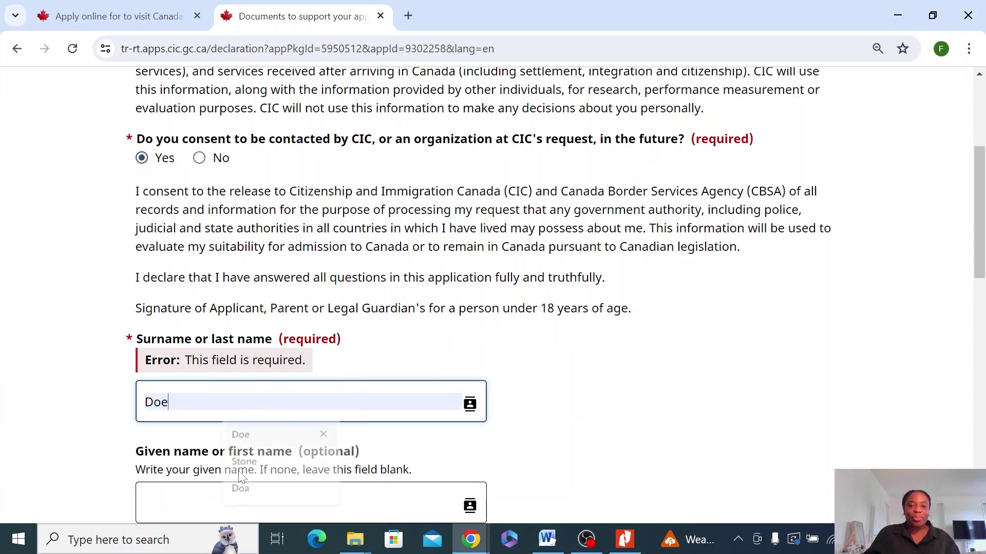
left_click(229, 503)
type("Faith")
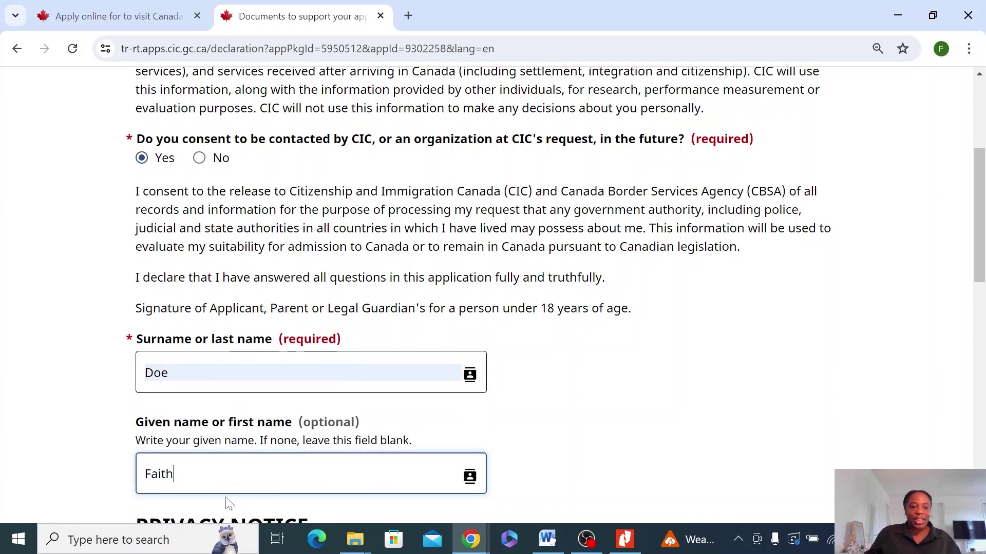
key("BackSpace")
key("BackSpace")
type("John")
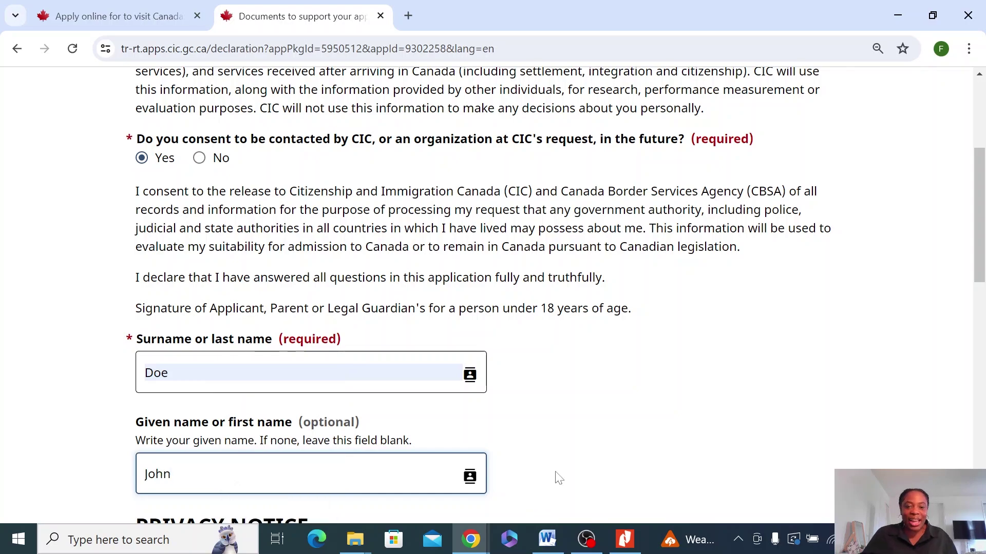
scroll(578, 439, "down", 15)
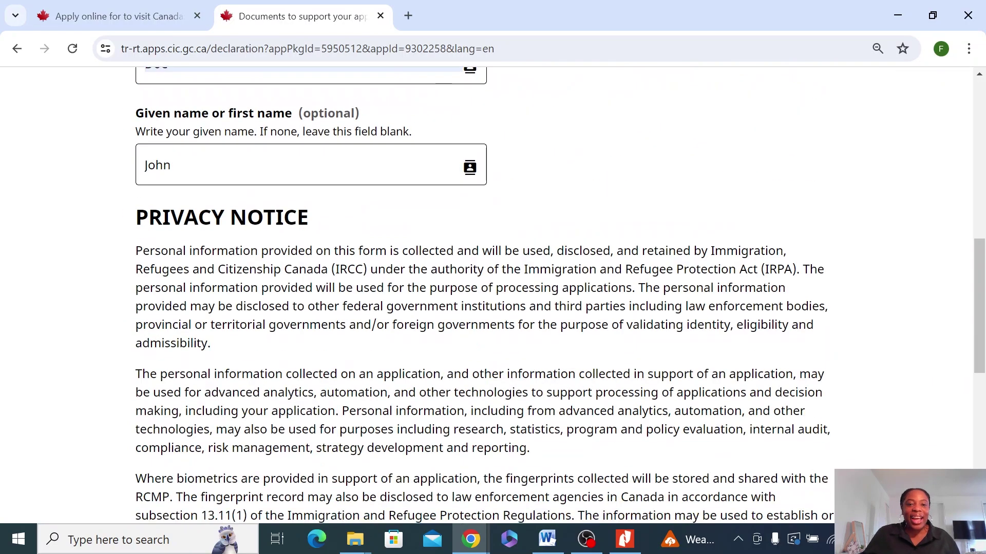
scroll(553, 366, "up", 3)
left_click(798, 443)
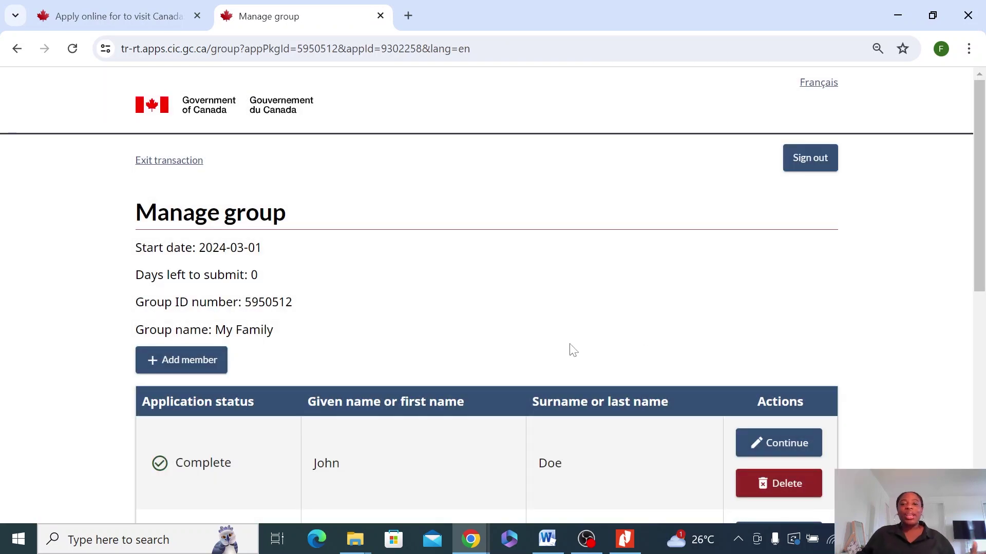
Step: Add another member to the group from the Manage group page
scroll(538, 339, "down", 3)
scroll(492, 308, "up", 3)
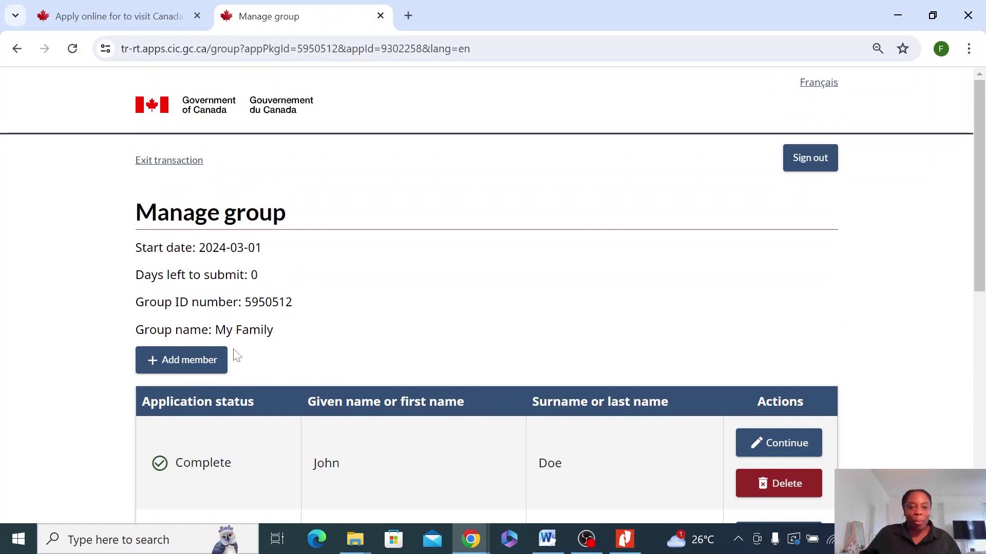
left_click(189, 361)
scroll(260, 395, "down", 1)
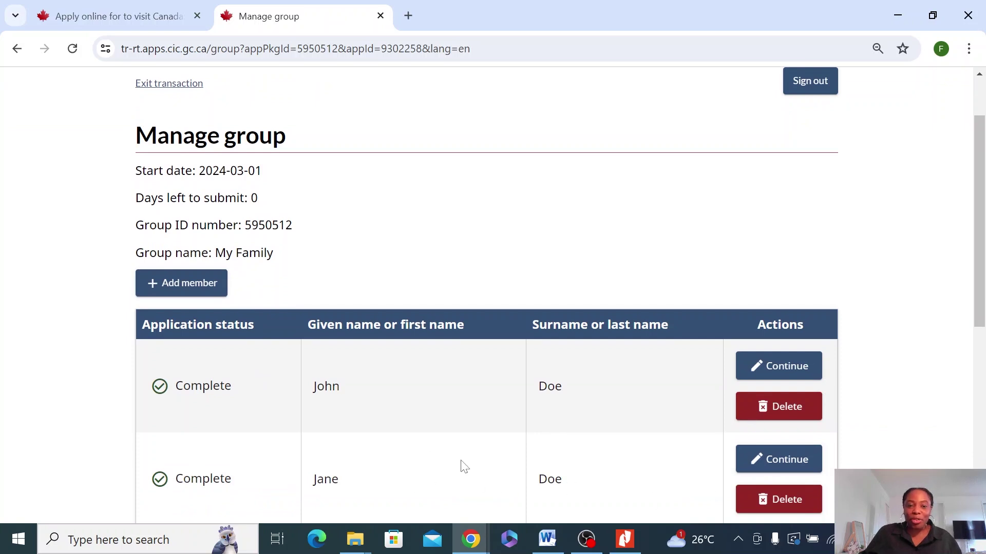
scroll(359, 405, "up", 1)
left_click(174, 361)
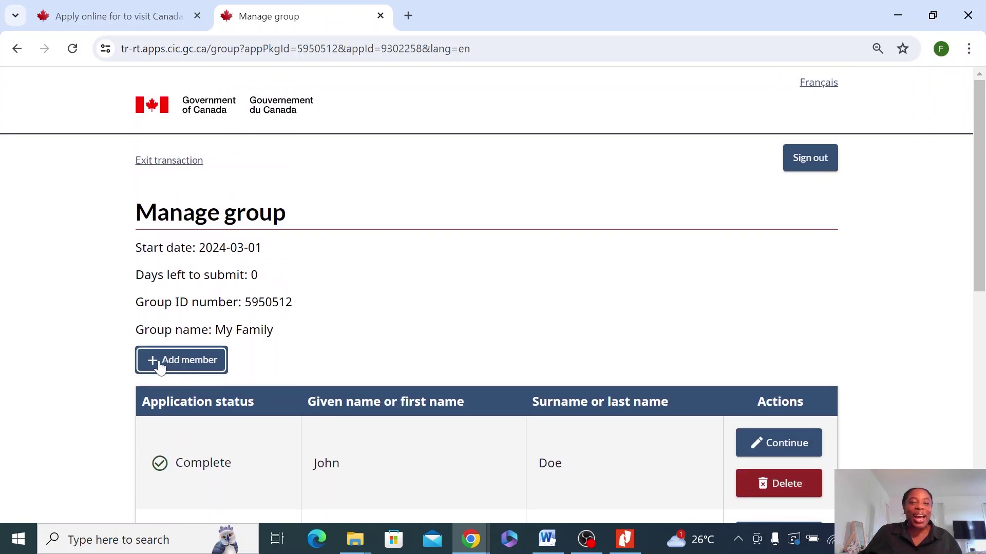
left_click(166, 361)
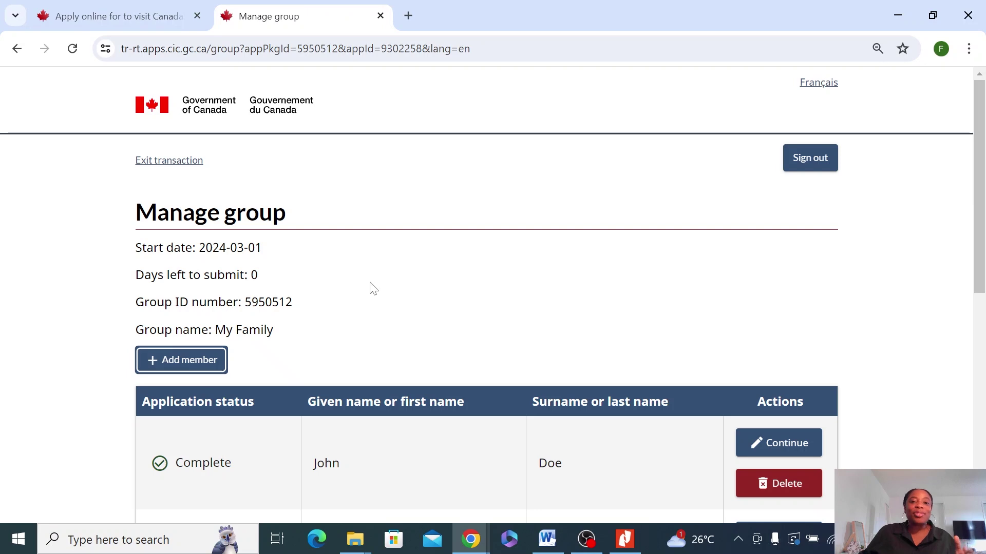
Step: Delete the empty in-progress member, confirm all group applications are complete, and save
scroll(264, 324, "down", 2)
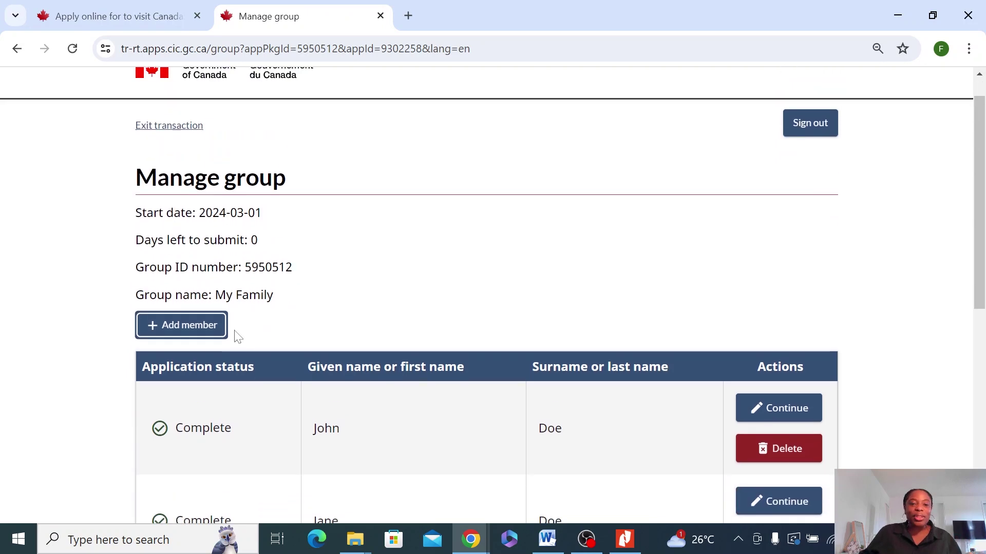
scroll(217, 339, "down", 1)
scroll(188, 315, "up", 2)
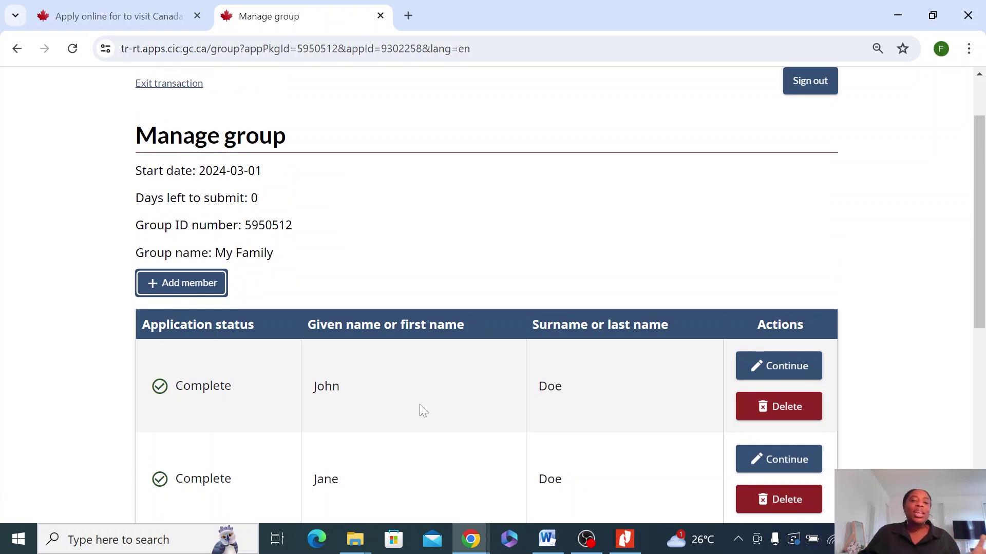
scroll(433, 411, "up", 1)
scroll(433, 411, "down", 4)
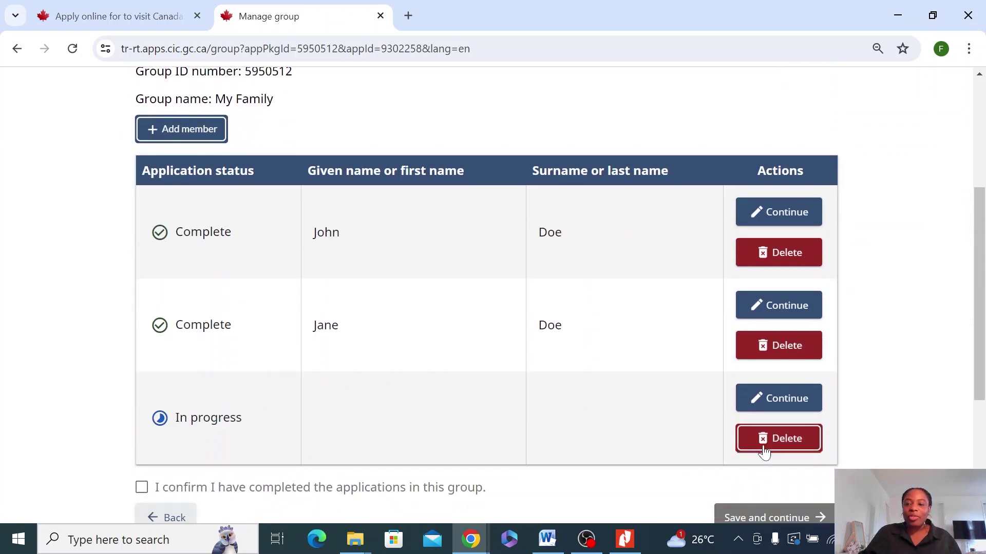
left_click(765, 439)
left_click(498, 366)
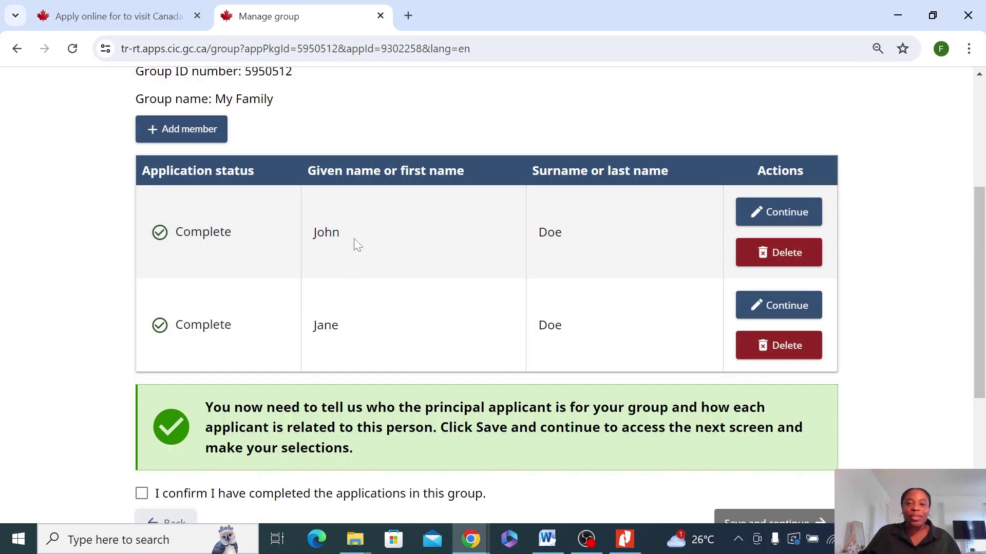
scroll(569, 371, "down", 3)
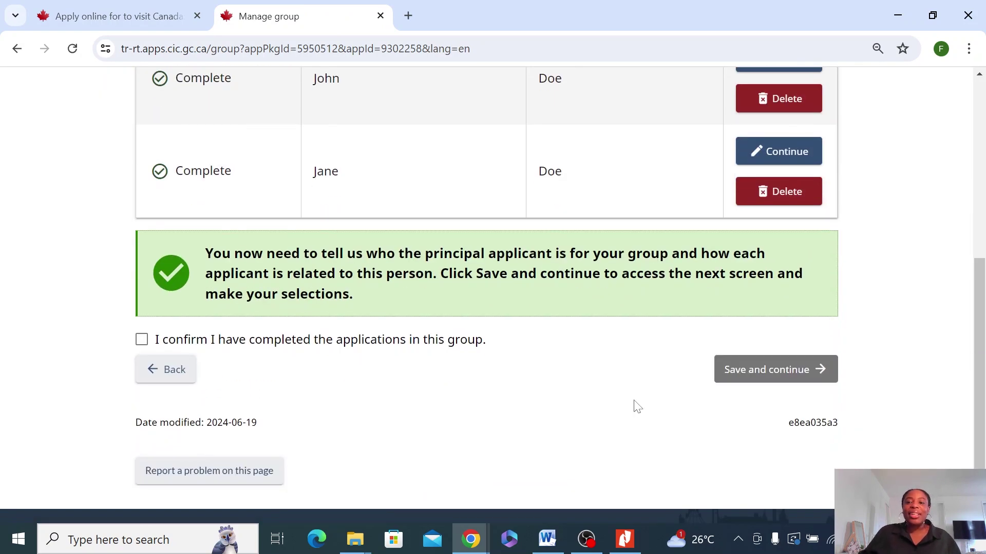
left_click(142, 341)
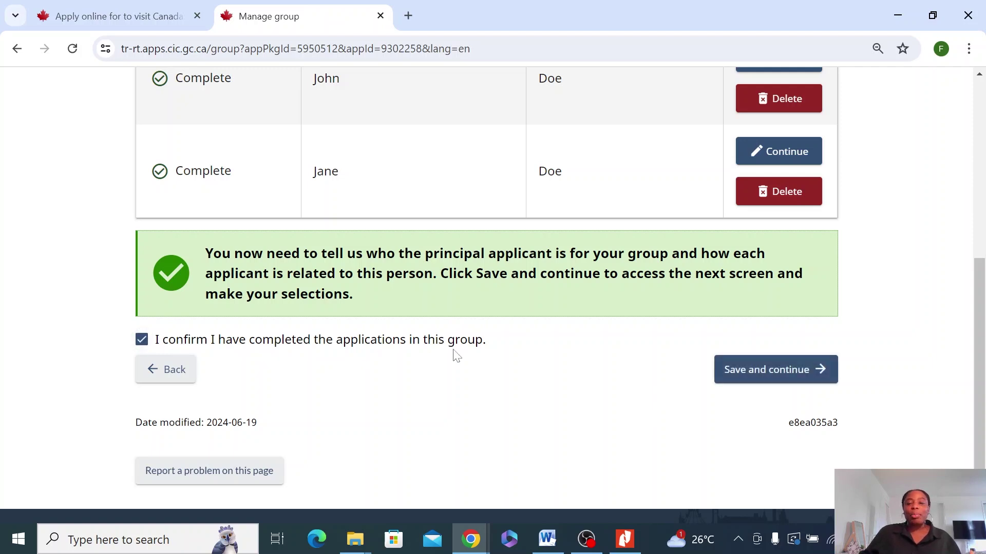
left_click(742, 380)
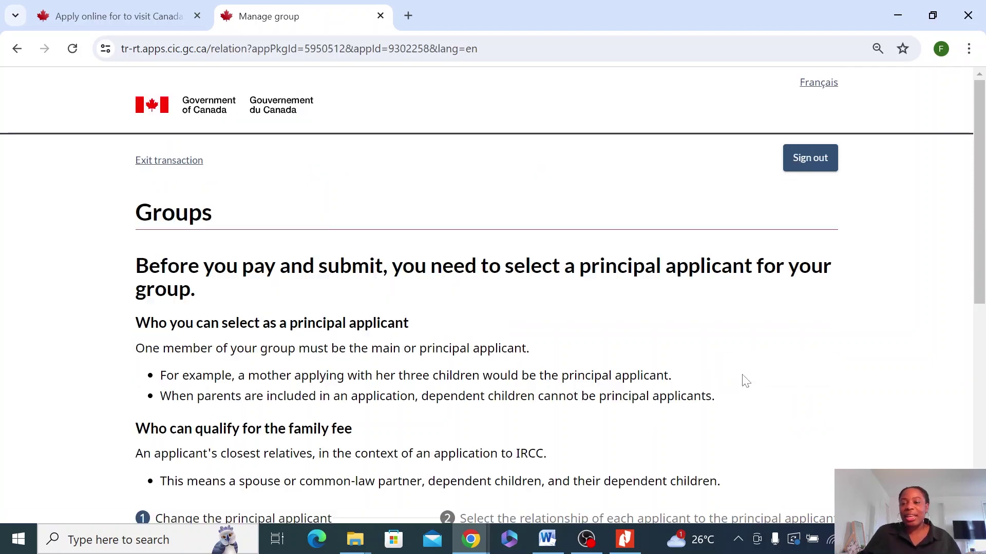
Step: Save the first applicant as principal and keep the second applicant as Spouse
scroll(710, 349, "down", 5)
scroll(686, 339, "down", 2)
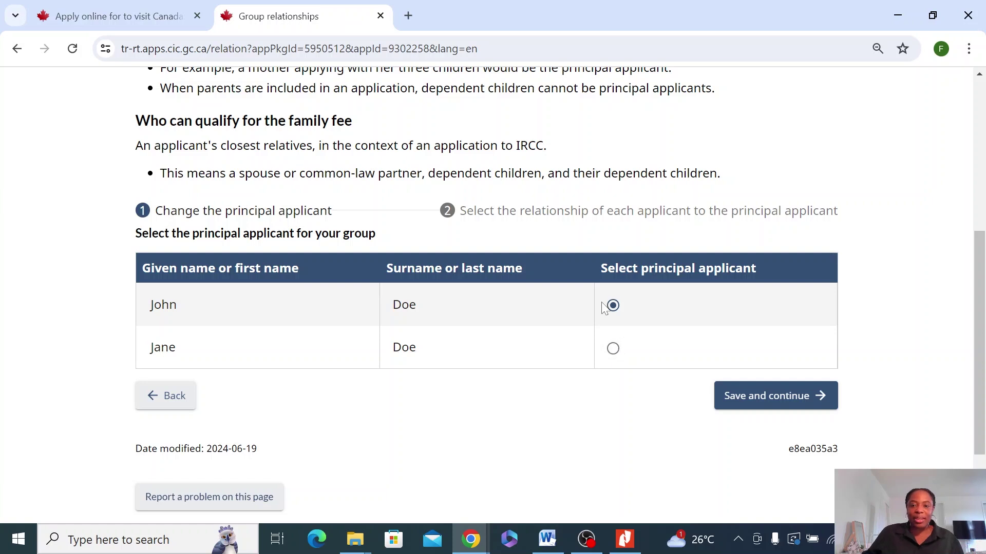
left_click(767, 407)
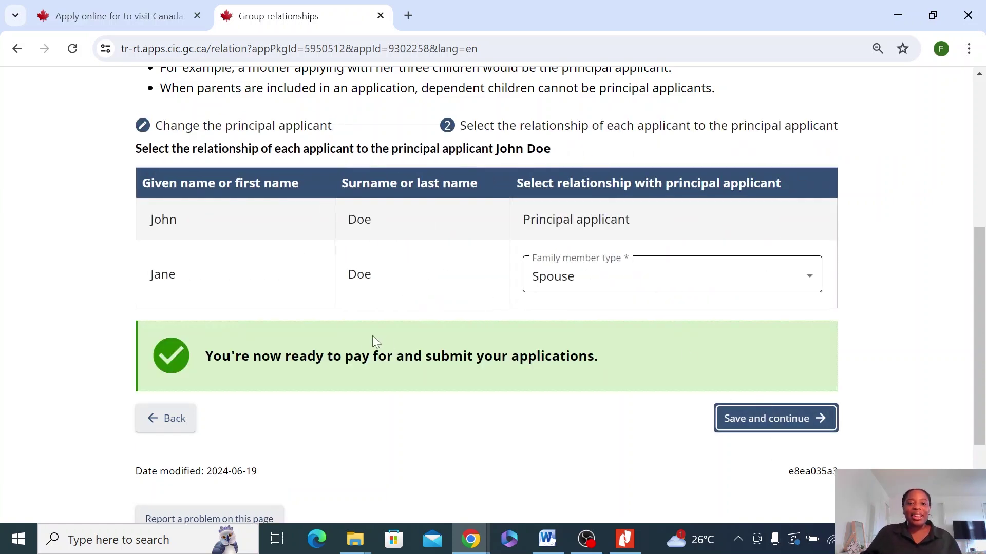
left_click(801, 415)
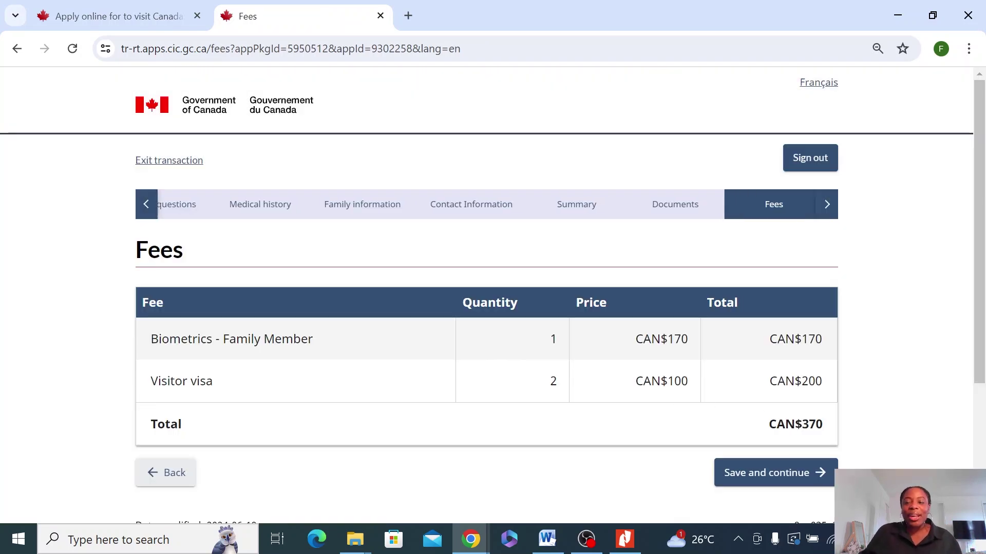
Step: Check the CAN$370 total (CAN$170 biometrics plus CAN$200 visas) and proceed to payment
left_click_drag(777, 424, 769, 424)
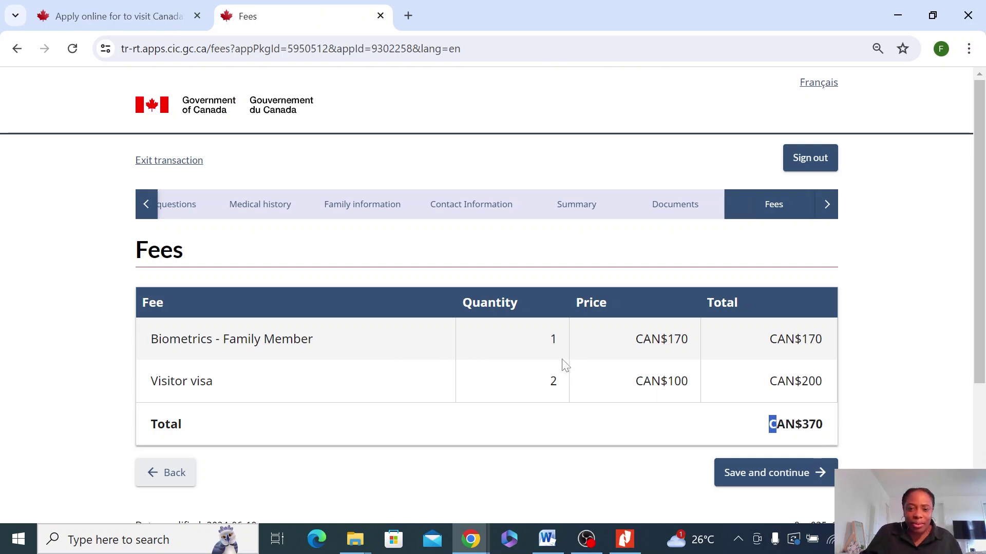
left_click(856, 354)
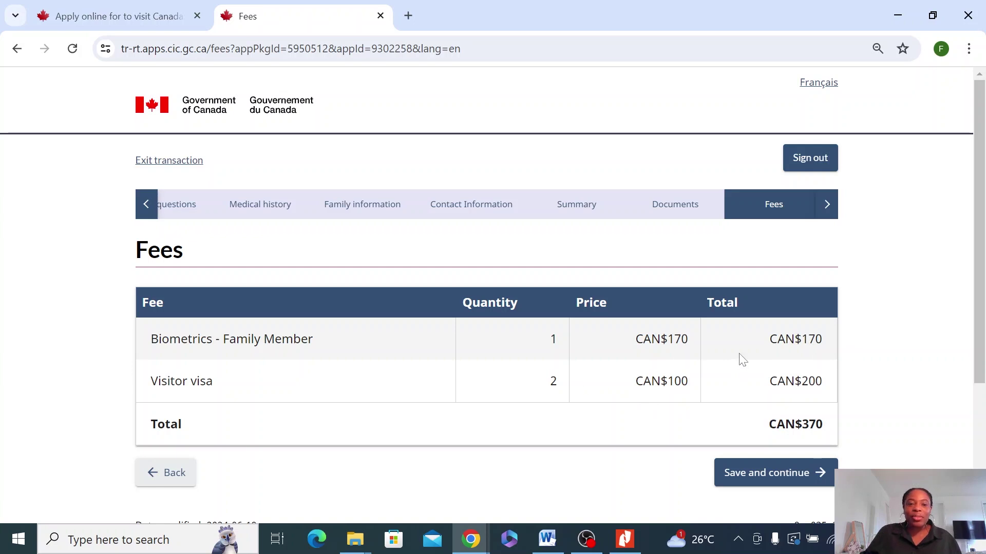
scroll(559, 395, "down", 1)
scroll(559, 396, "down", 1)
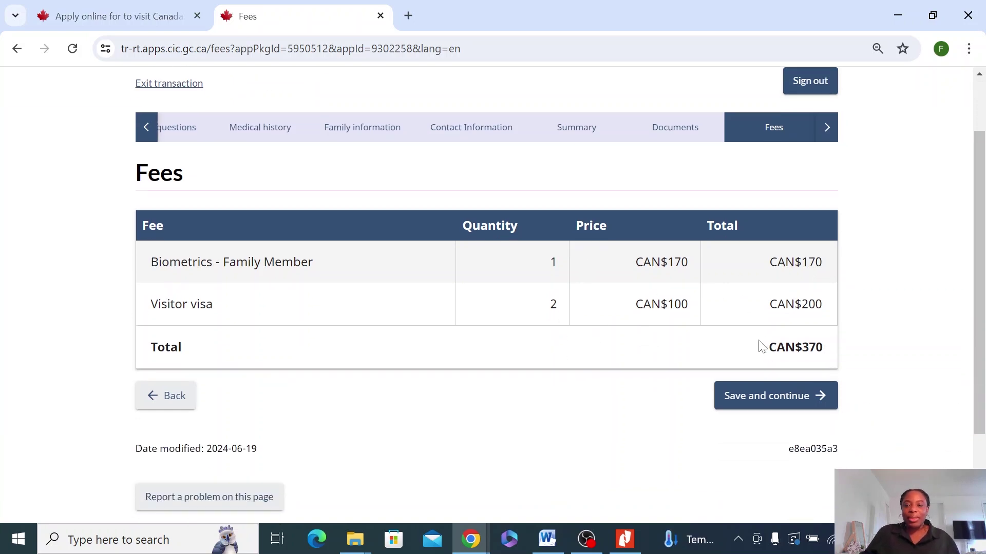
scroll(762, 347, "down", 2)
scroll(762, 329, "up", 3)
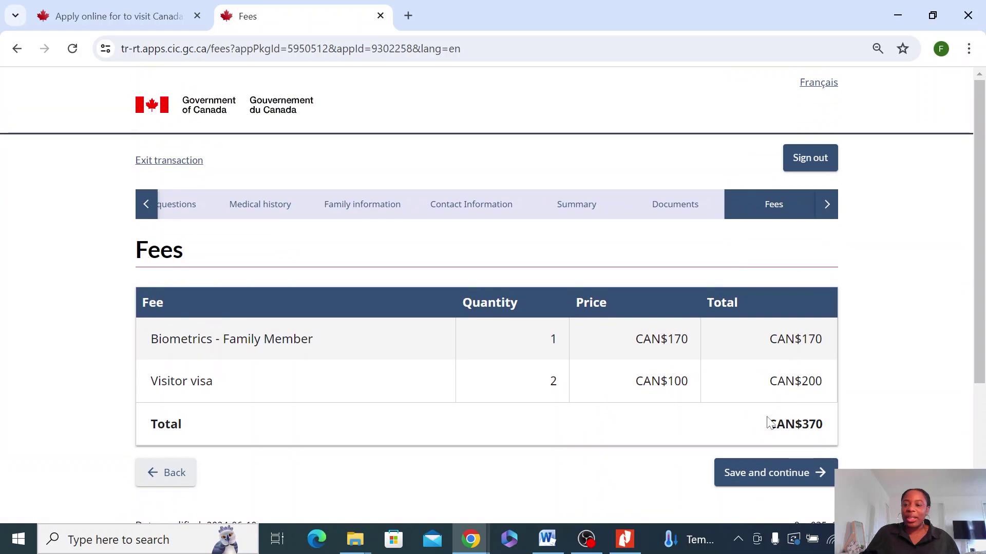
left_click_drag(768, 422, 854, 433)
left_click(804, 480)
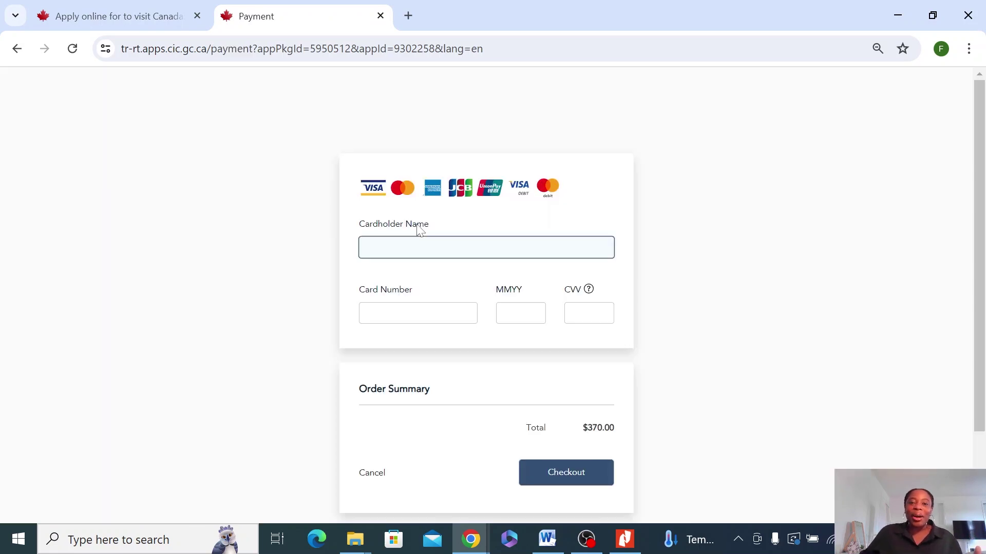
Step: Scroll down the Payment page to the card form and $370.00 order summary
scroll(478, 323, "down", 1)
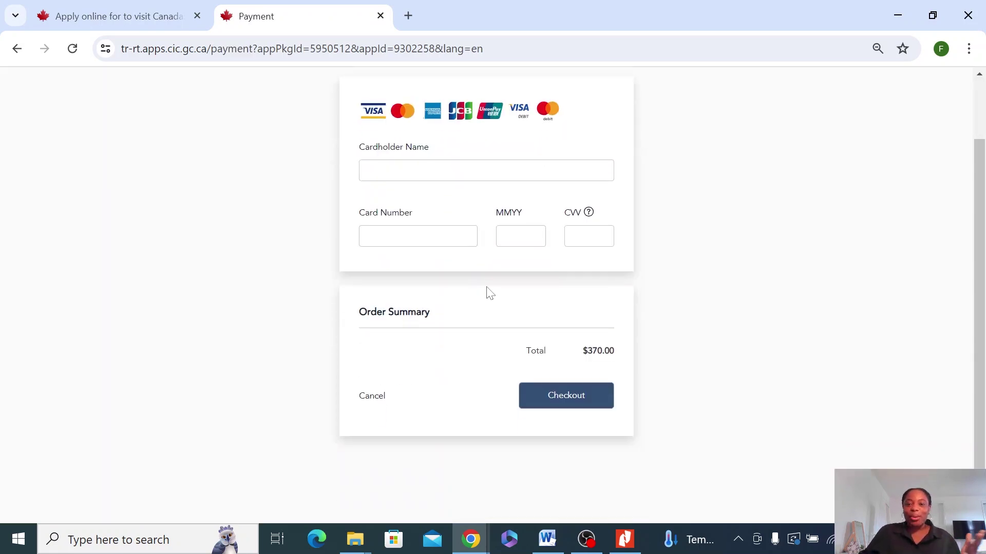